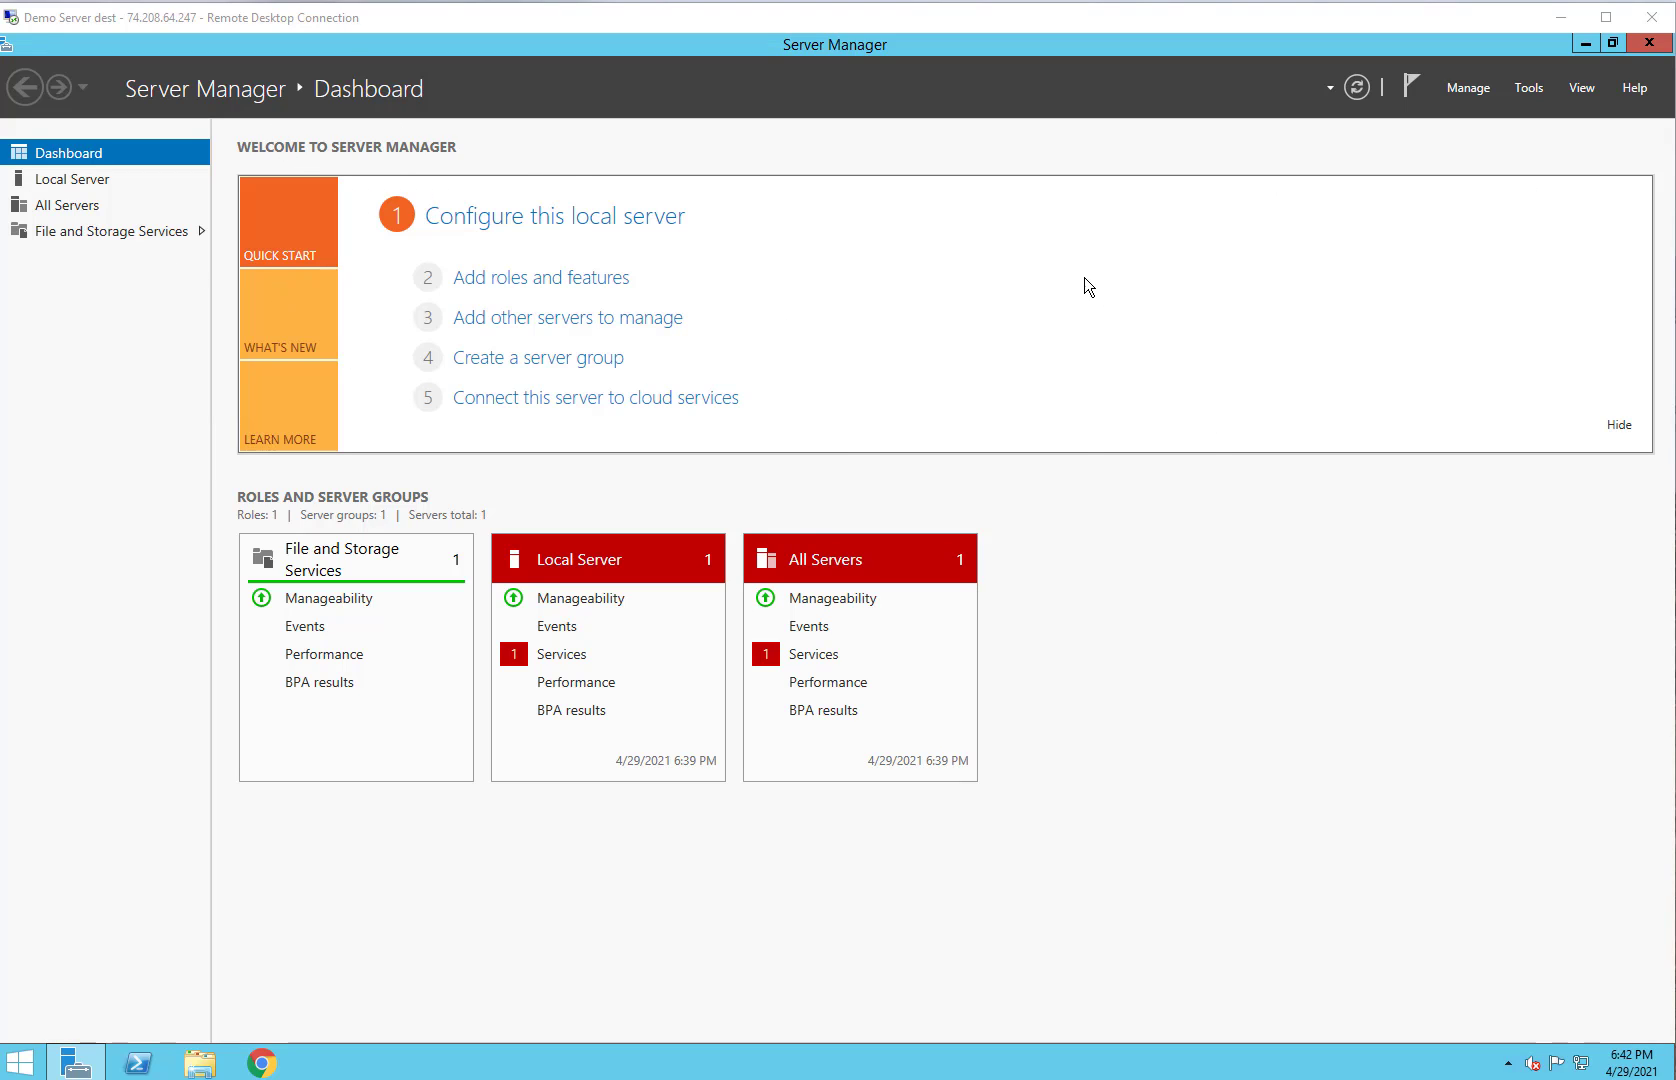
Step: Start adding roles and features with a role-based or feature-based installation on the Windows Server 2012 R2 machine in the server pool
{"action": "left_click", "coordinate": [795, 484]}
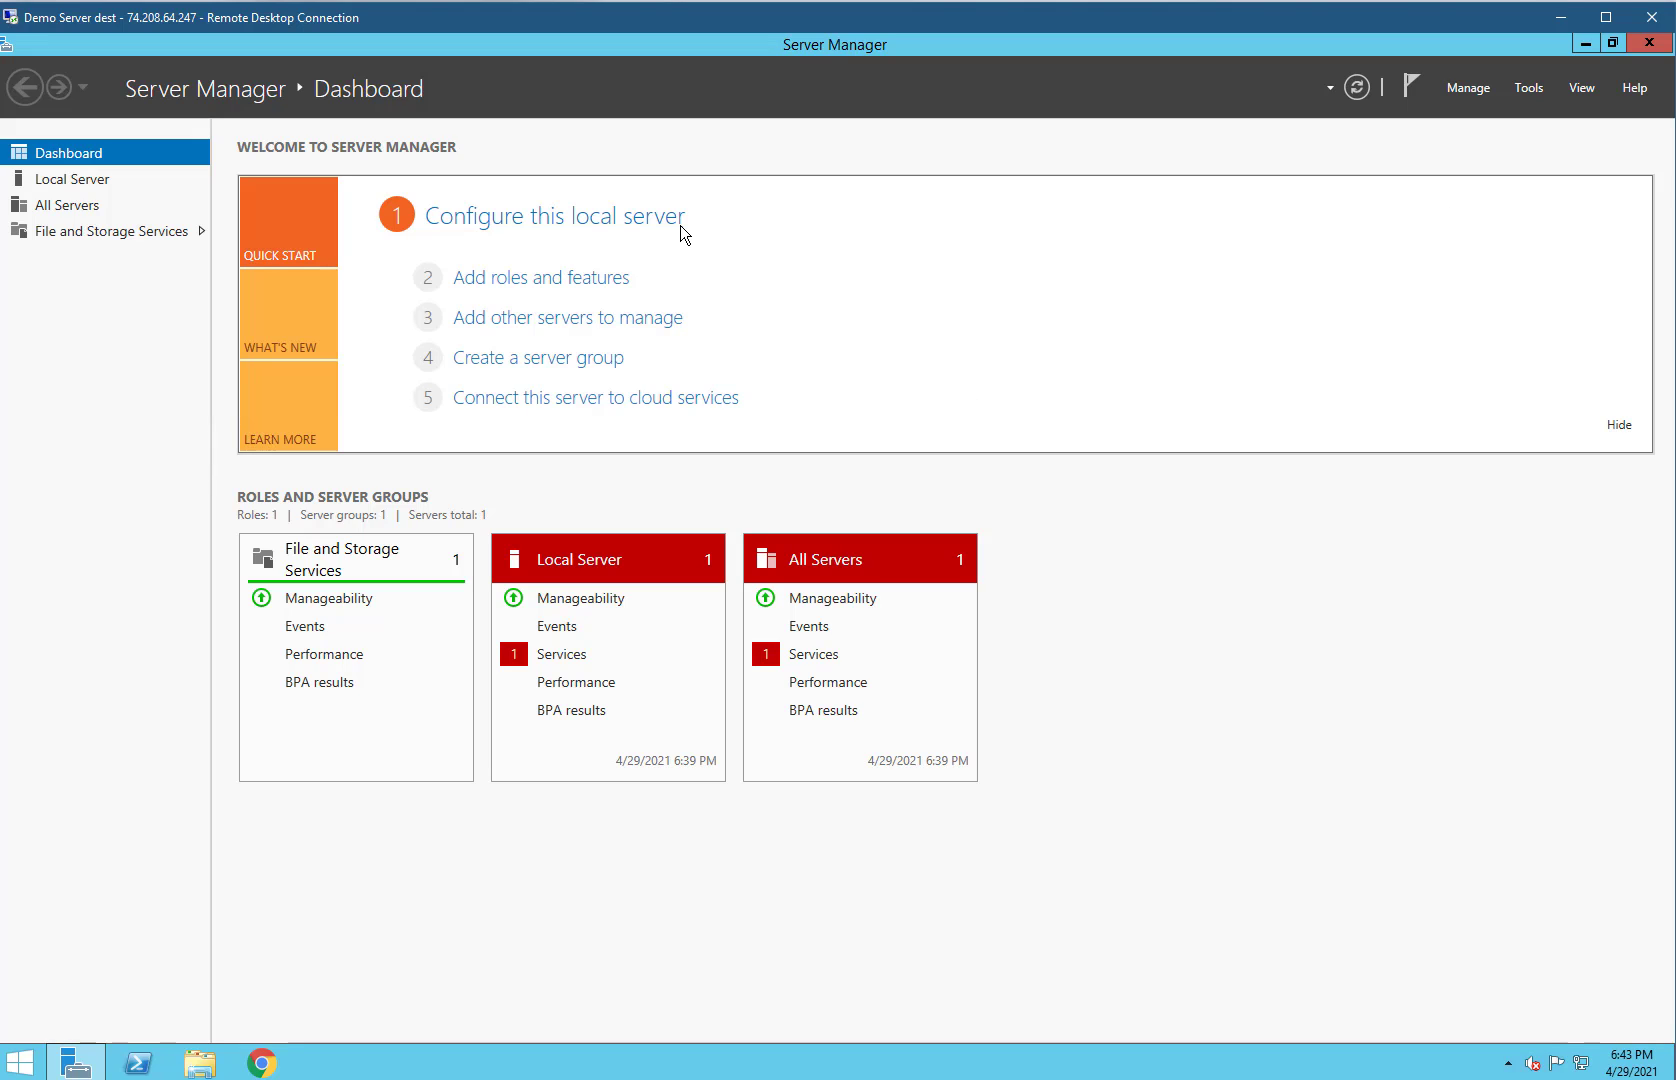
{"action": "left_click", "coordinate": [562, 287]}
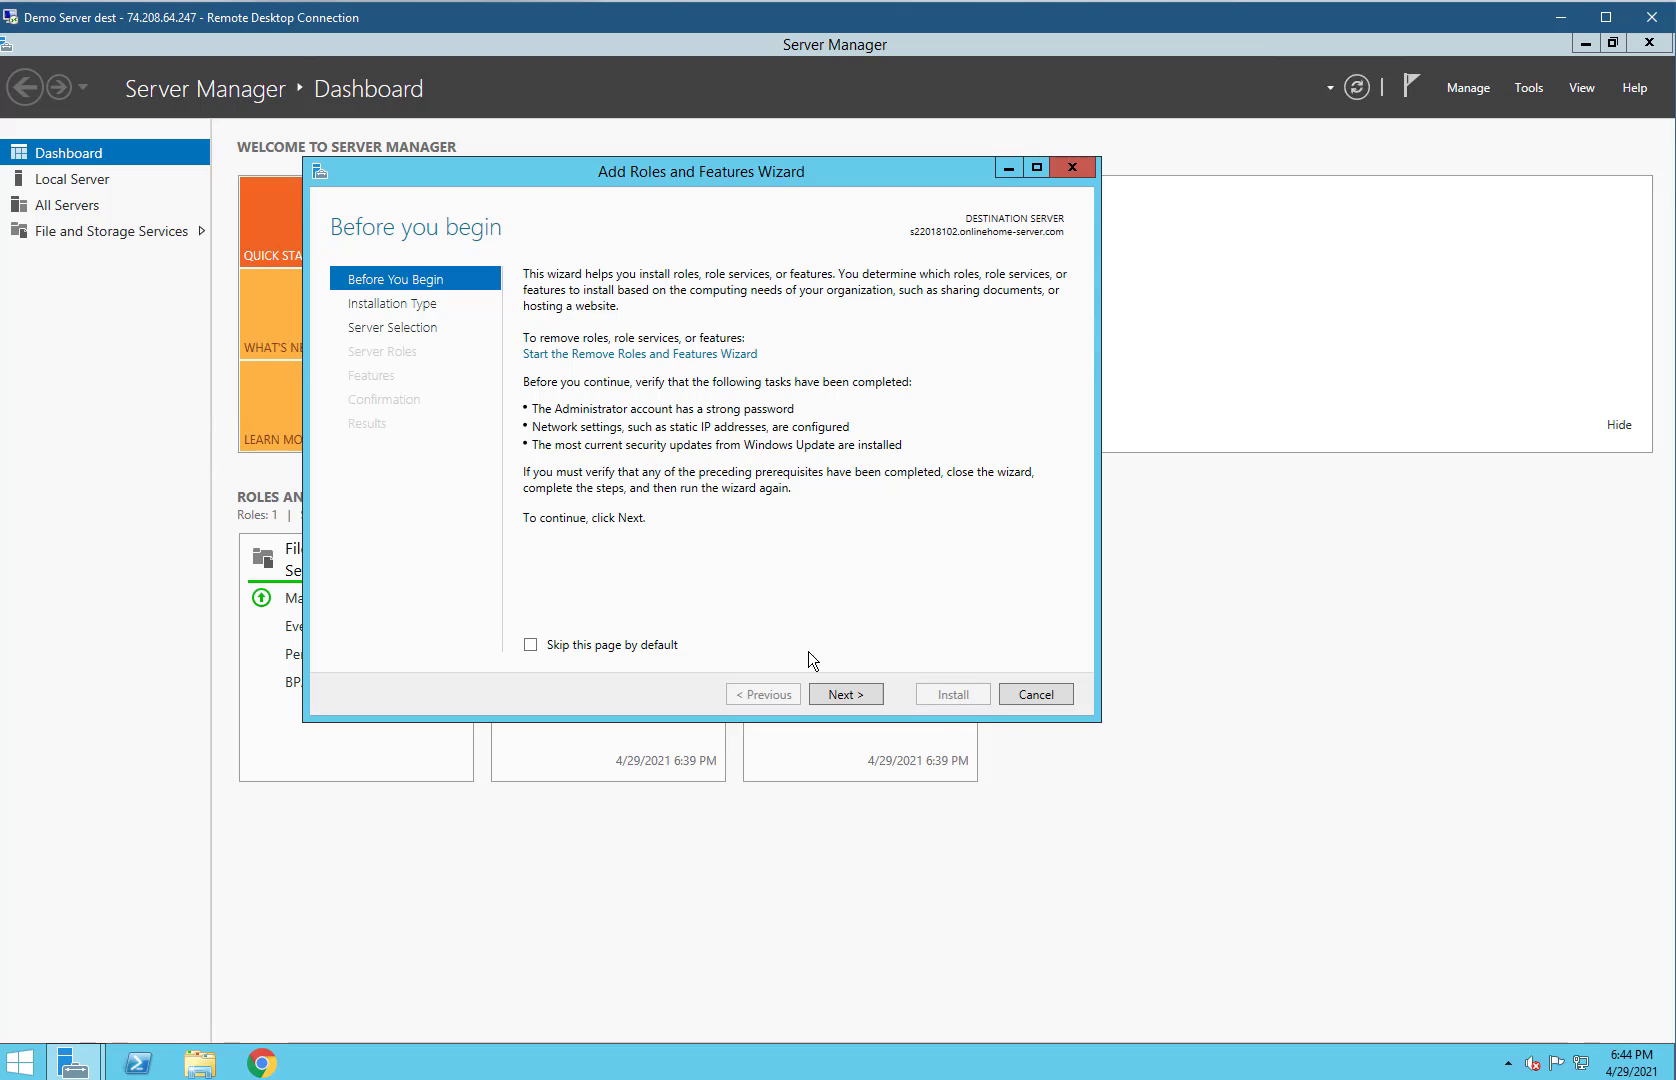
{"action": "left_click", "coordinate": [852, 691]}
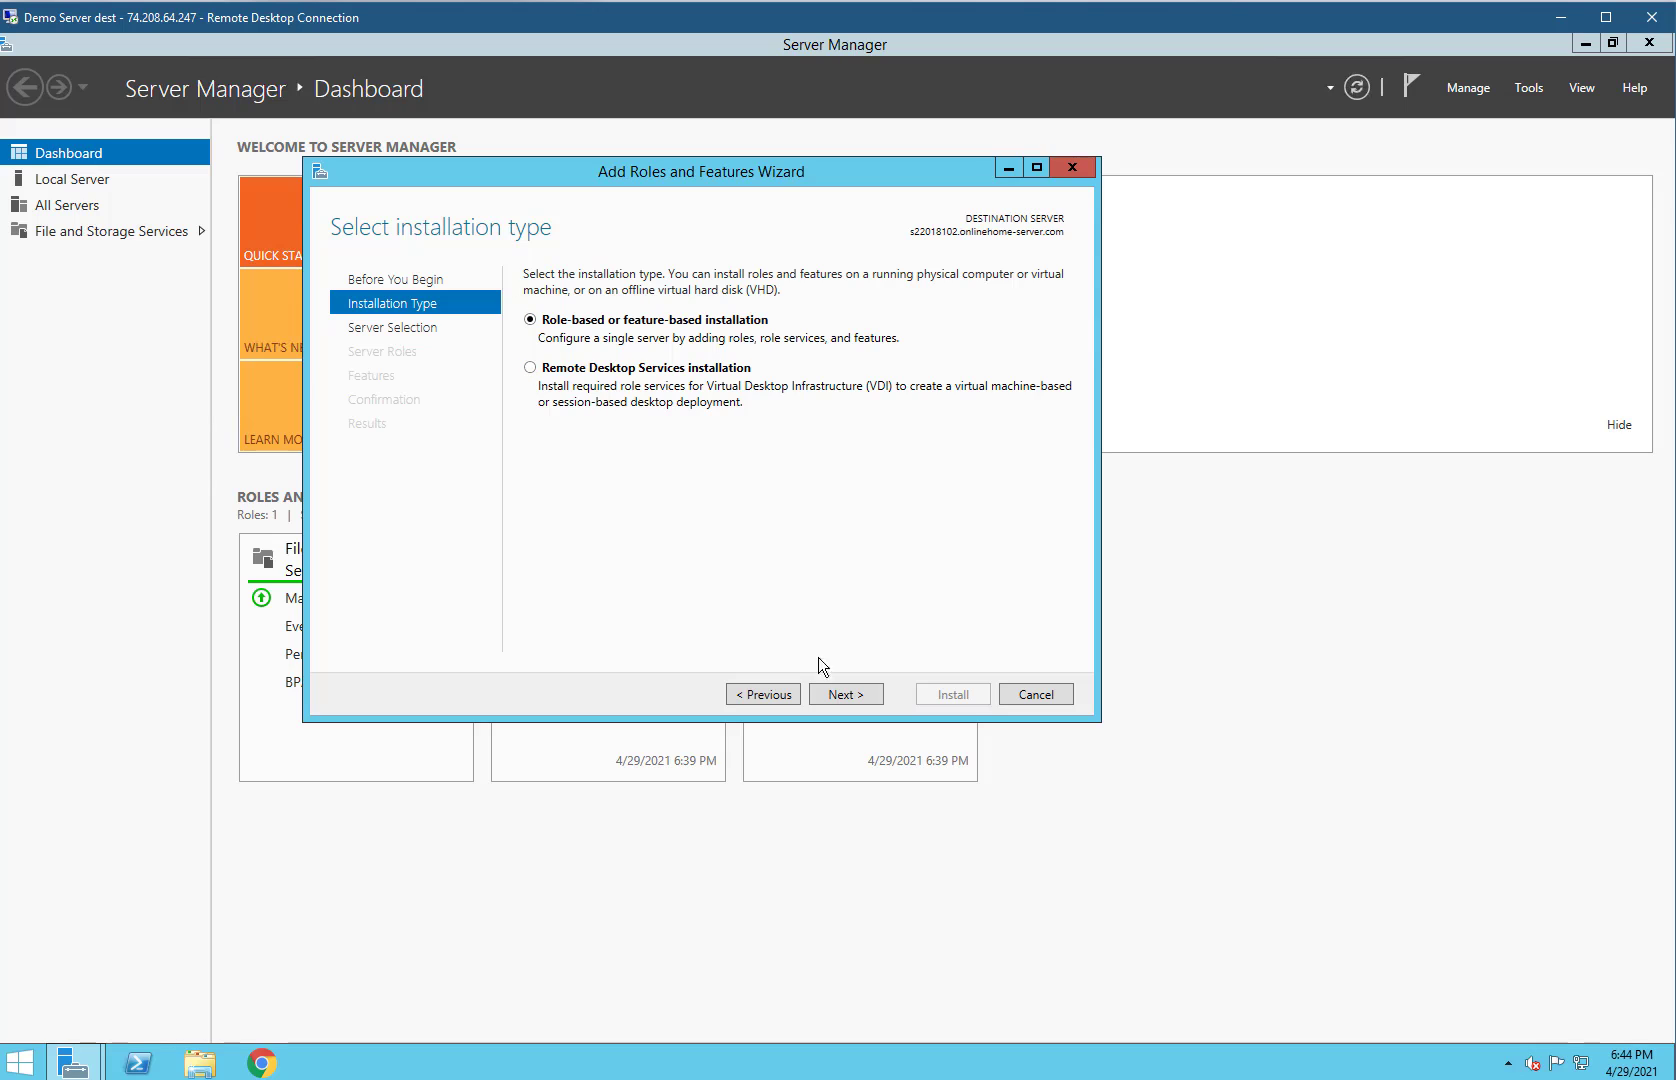
{"action": "left_click", "coordinate": [829, 695]}
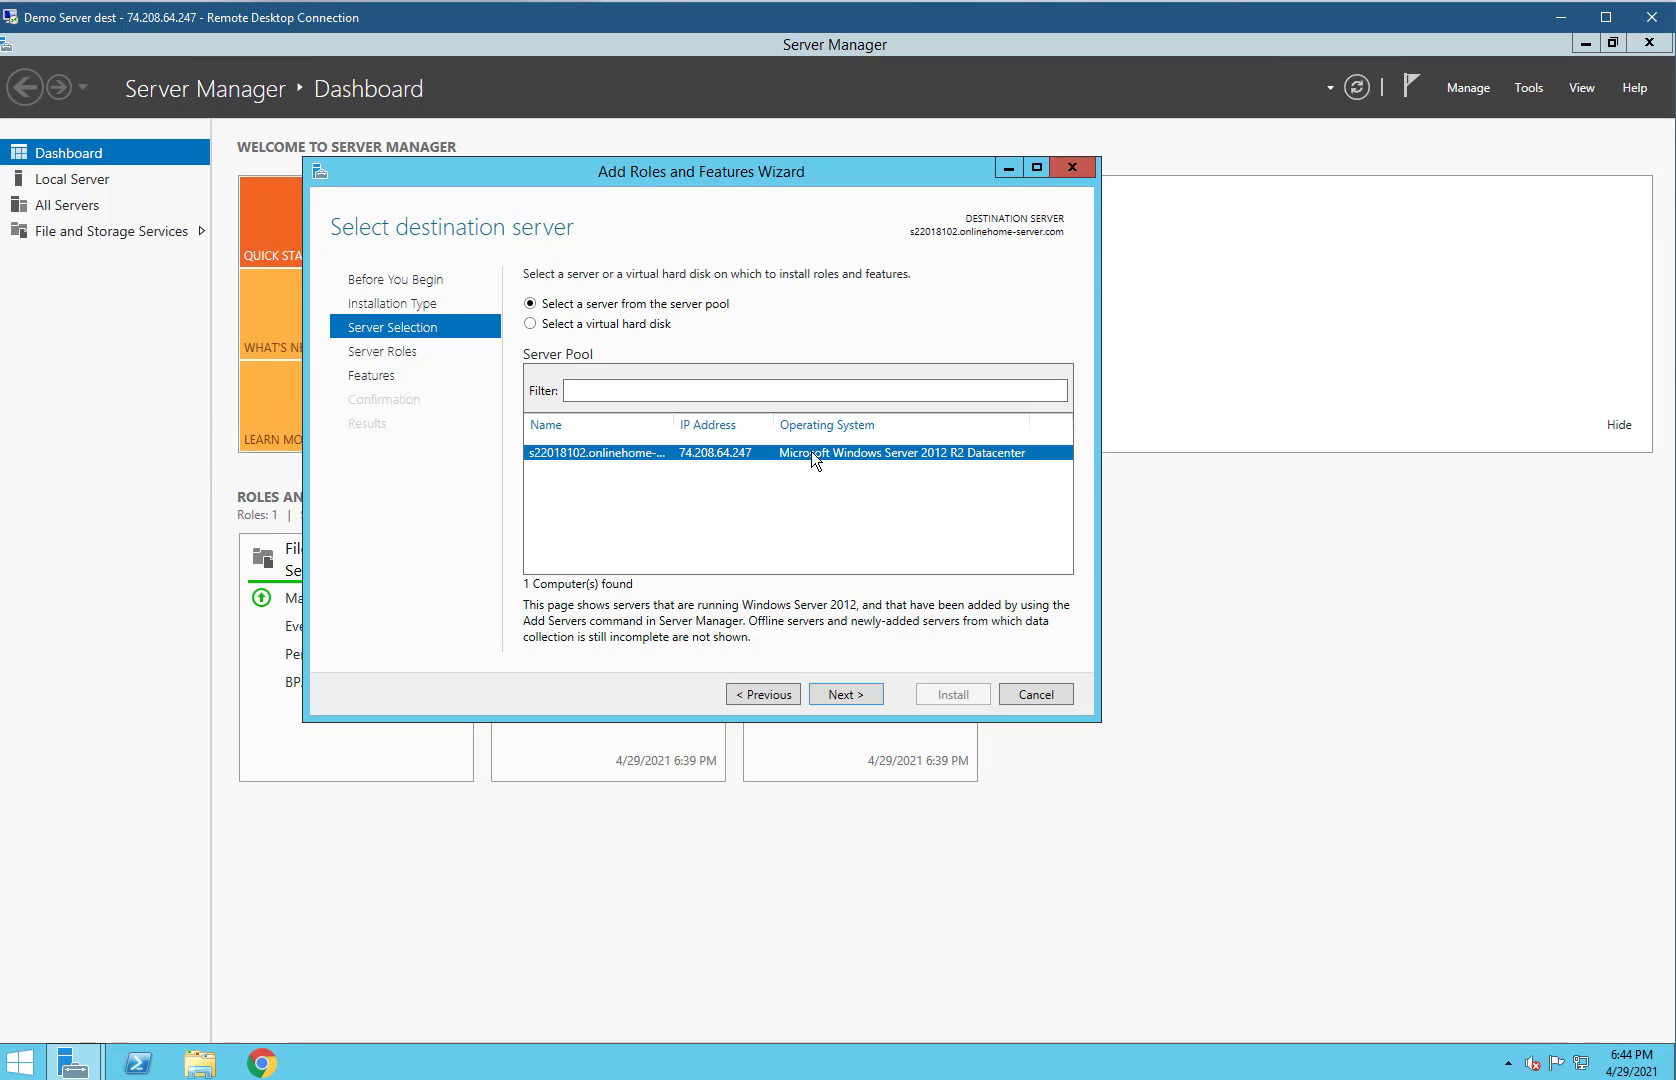
{"action": "left_click", "coordinate": [846, 693]}
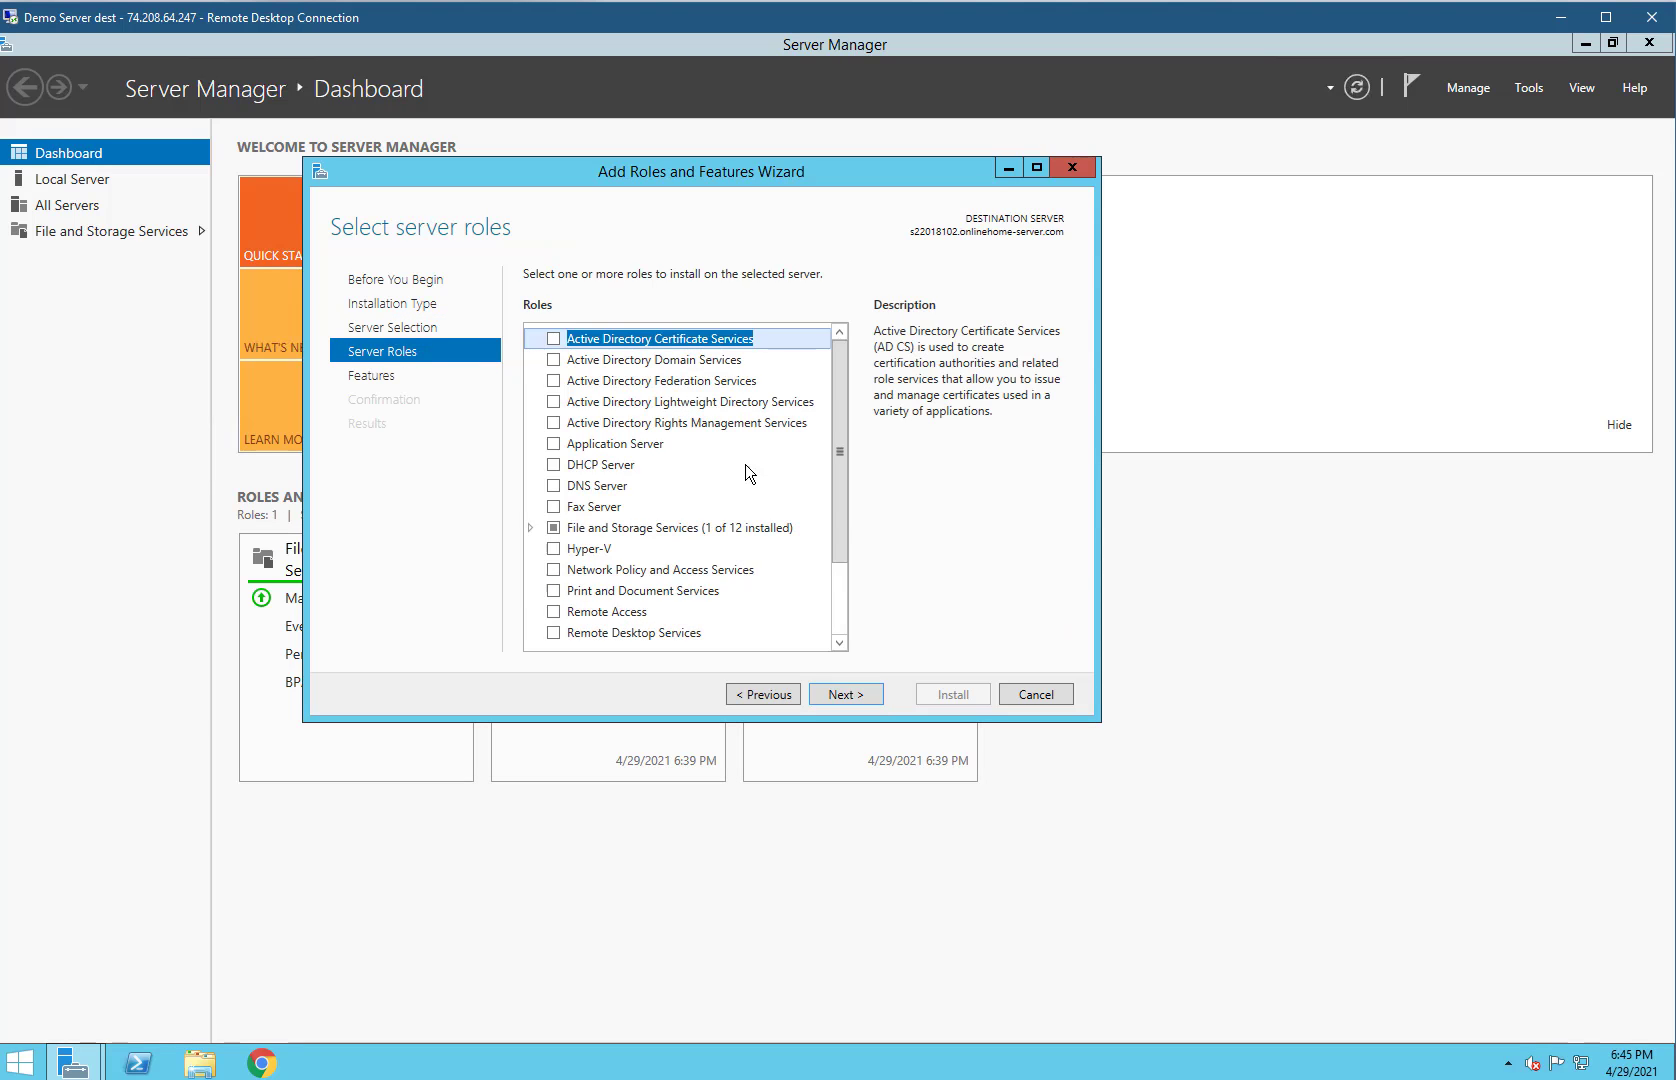
Step: Select the Web Server (IIS) role, add its required features including management tools, and proceed to feature selection
{"action": "left_click_drag", "start_coordinate": [848, 508], "coordinate": [843, 581]}
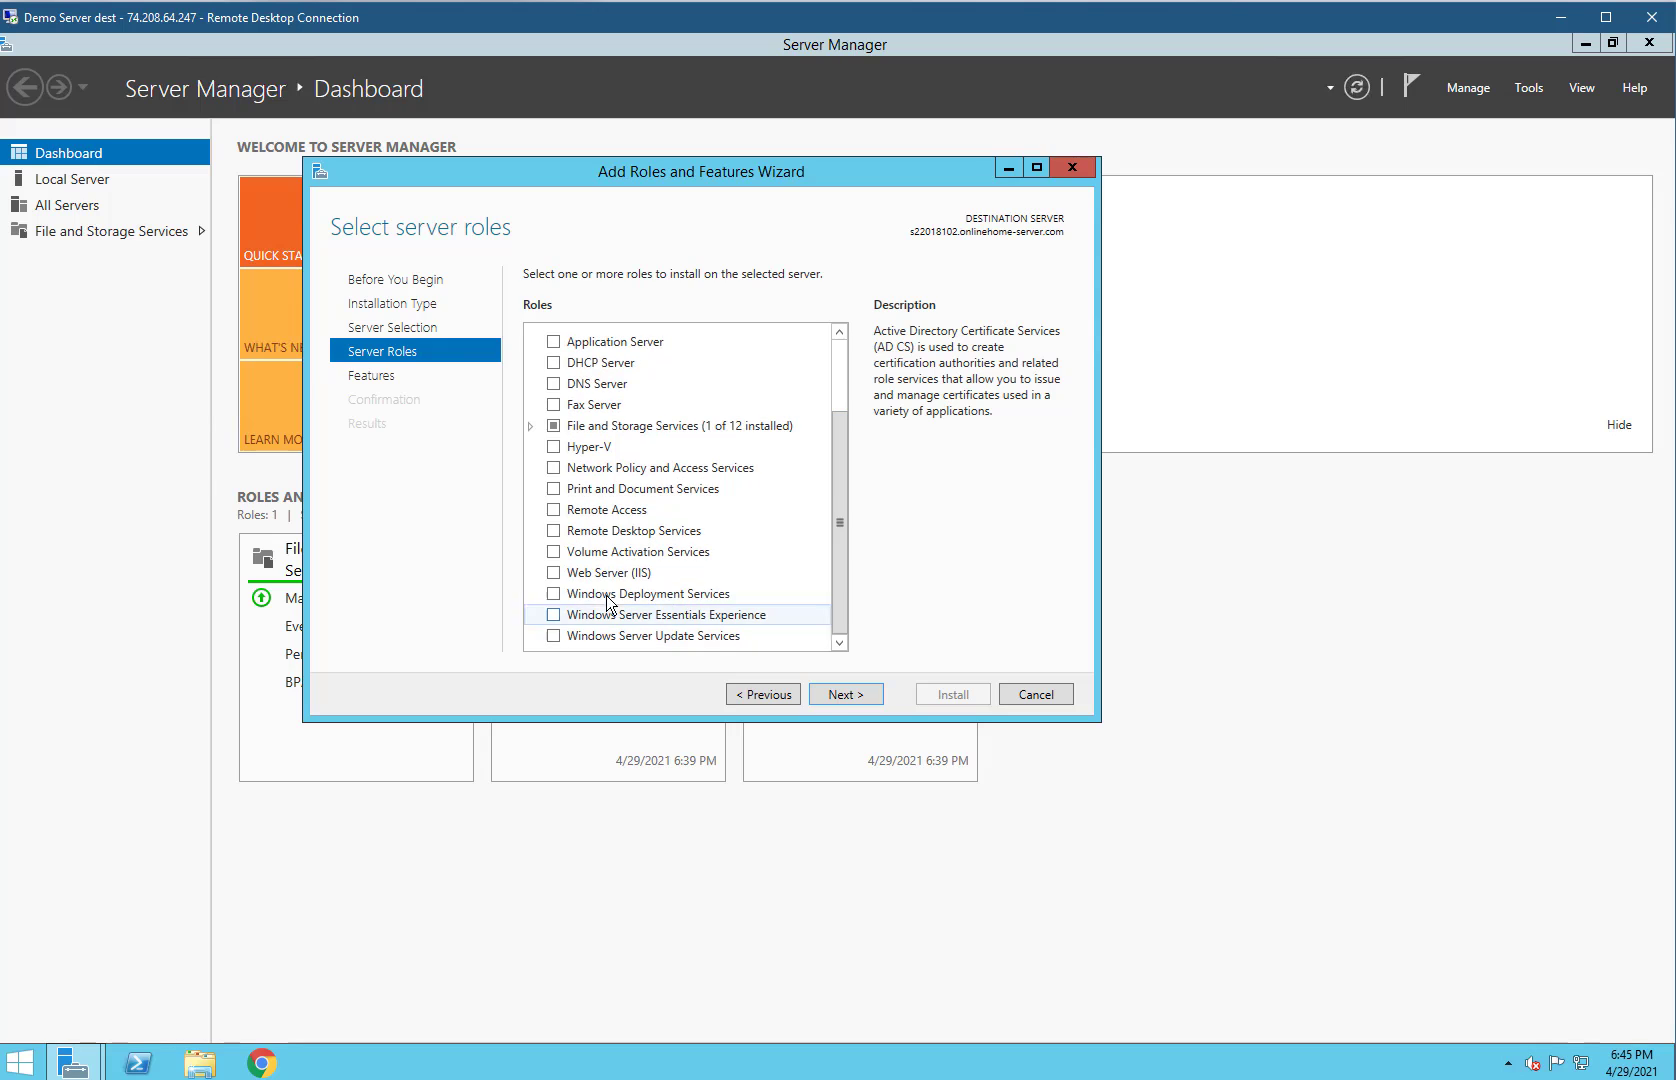
{"action": "left_click", "coordinate": [553, 573]}
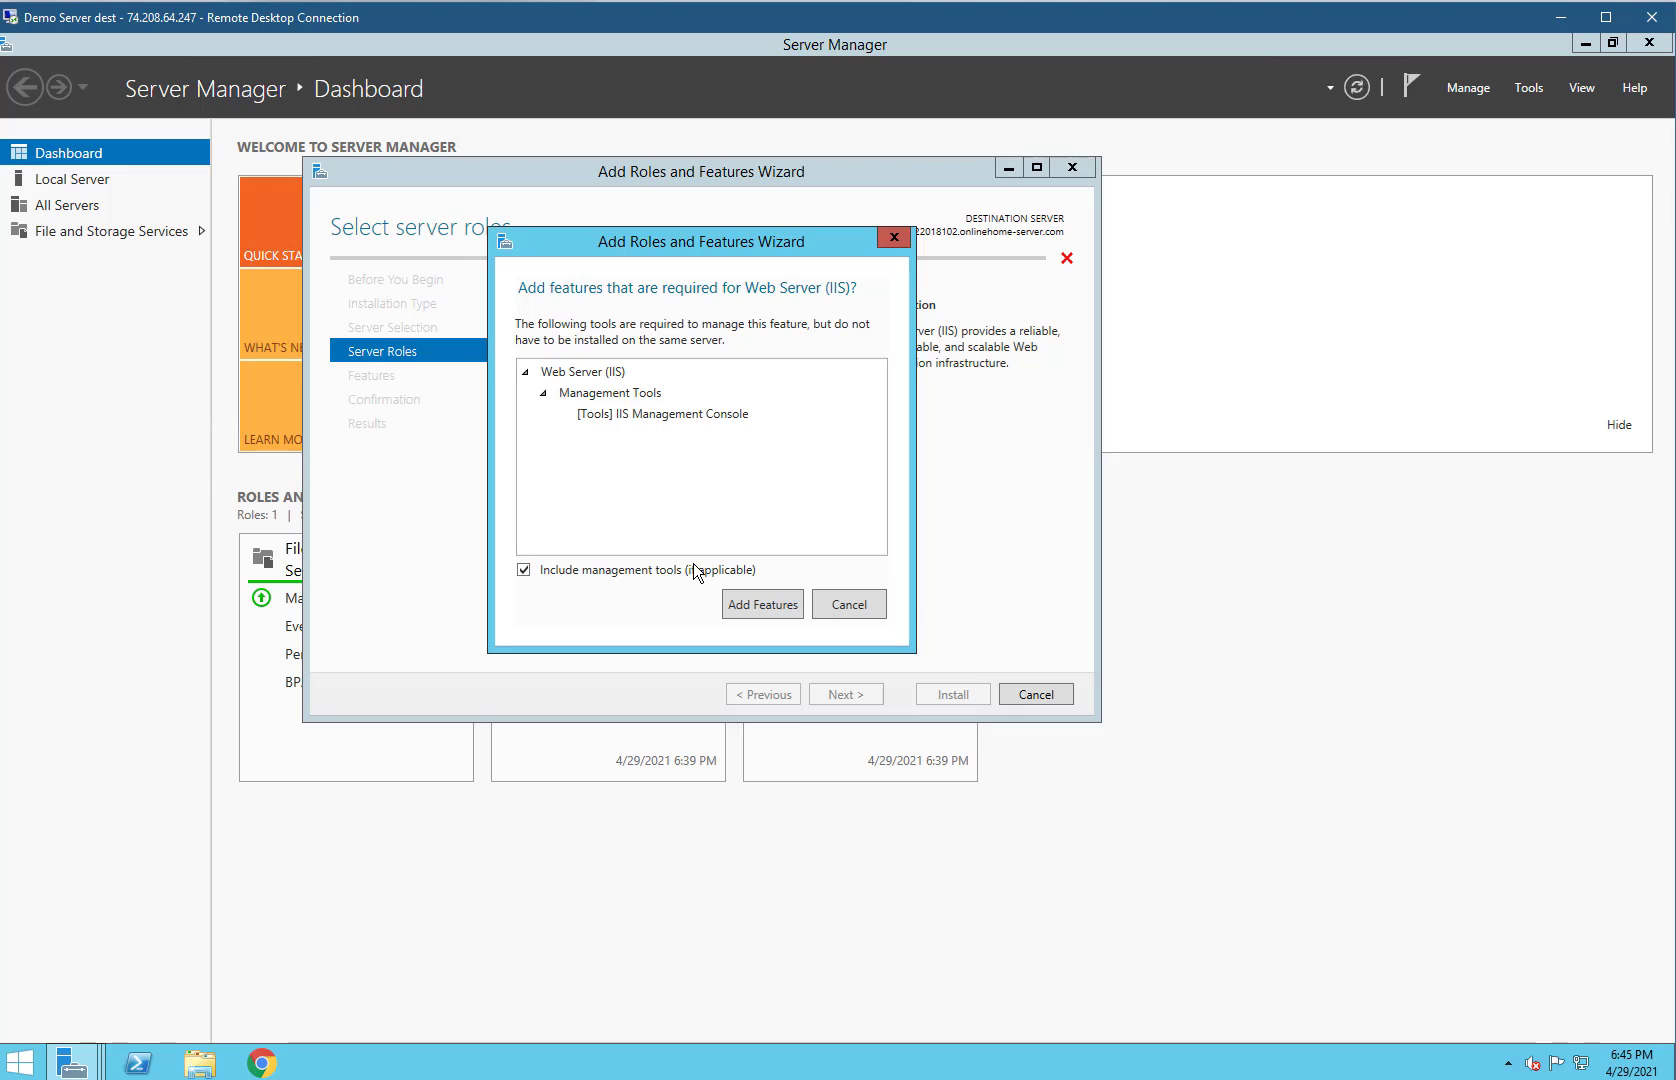
{"action": "left_click", "coordinate": [756, 602]}
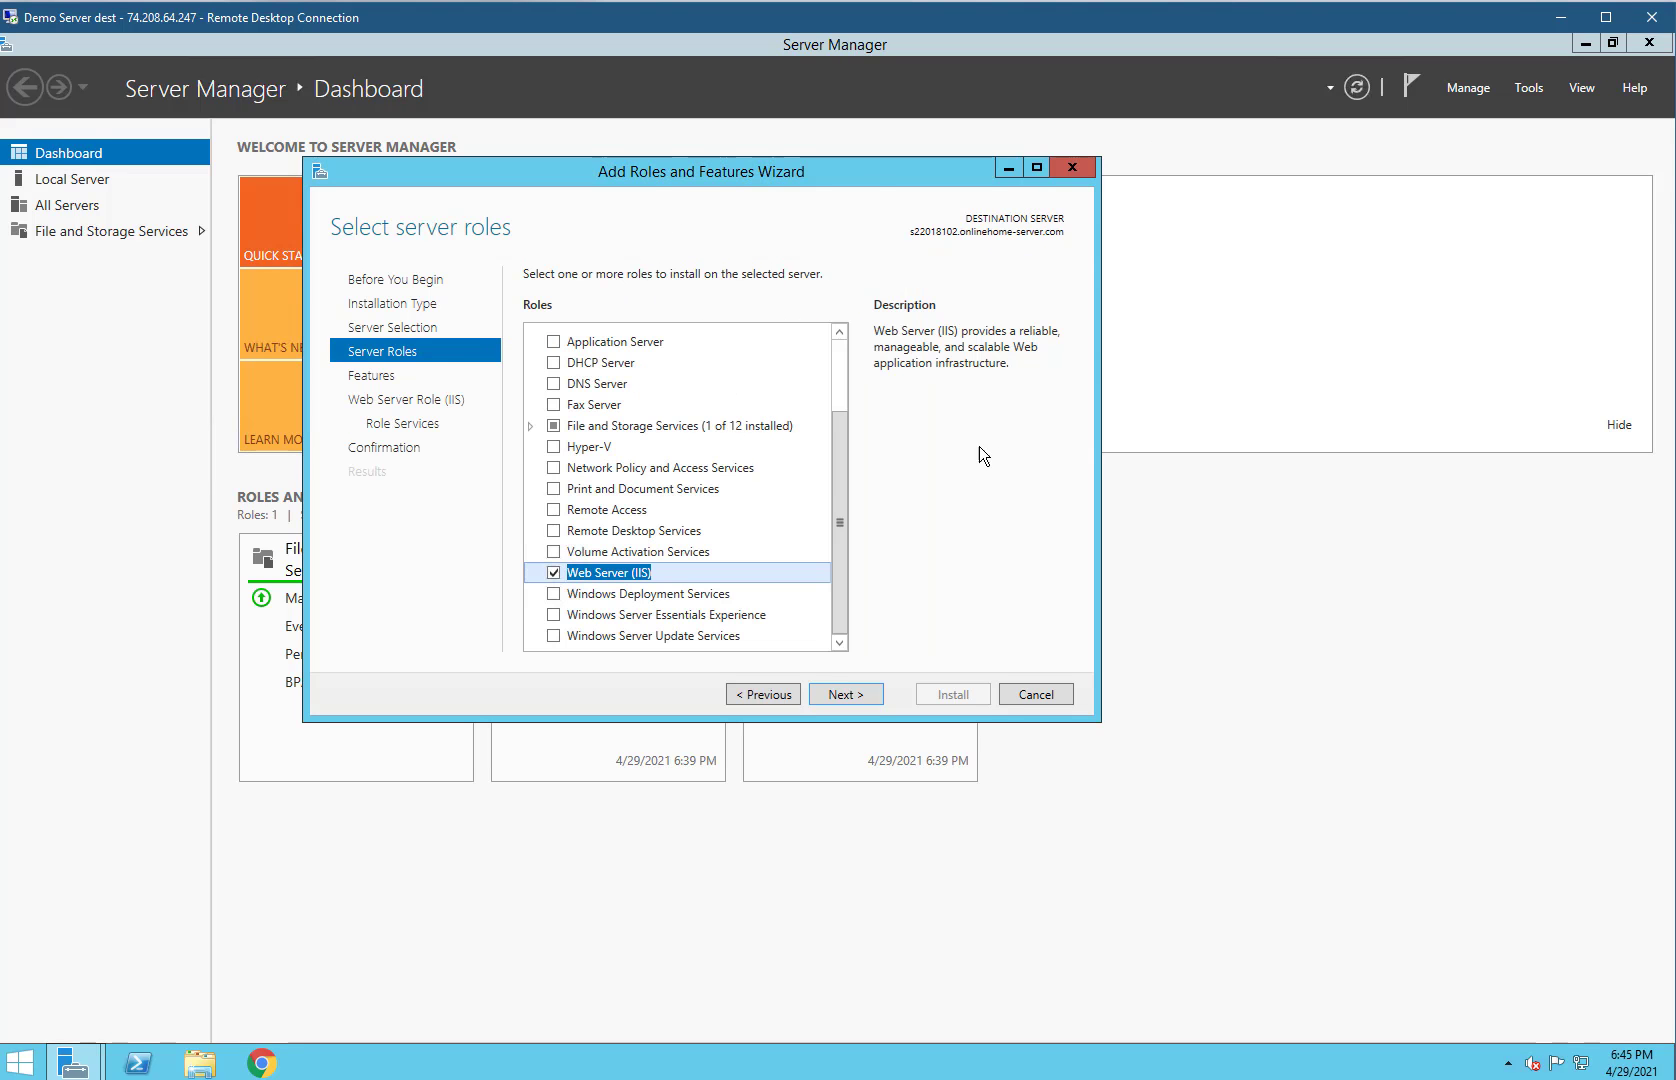
{"action": "left_click_drag", "start_coordinate": [843, 481], "coordinate": [862, 606]}
{"action": "left_click", "coordinate": [846, 694]}
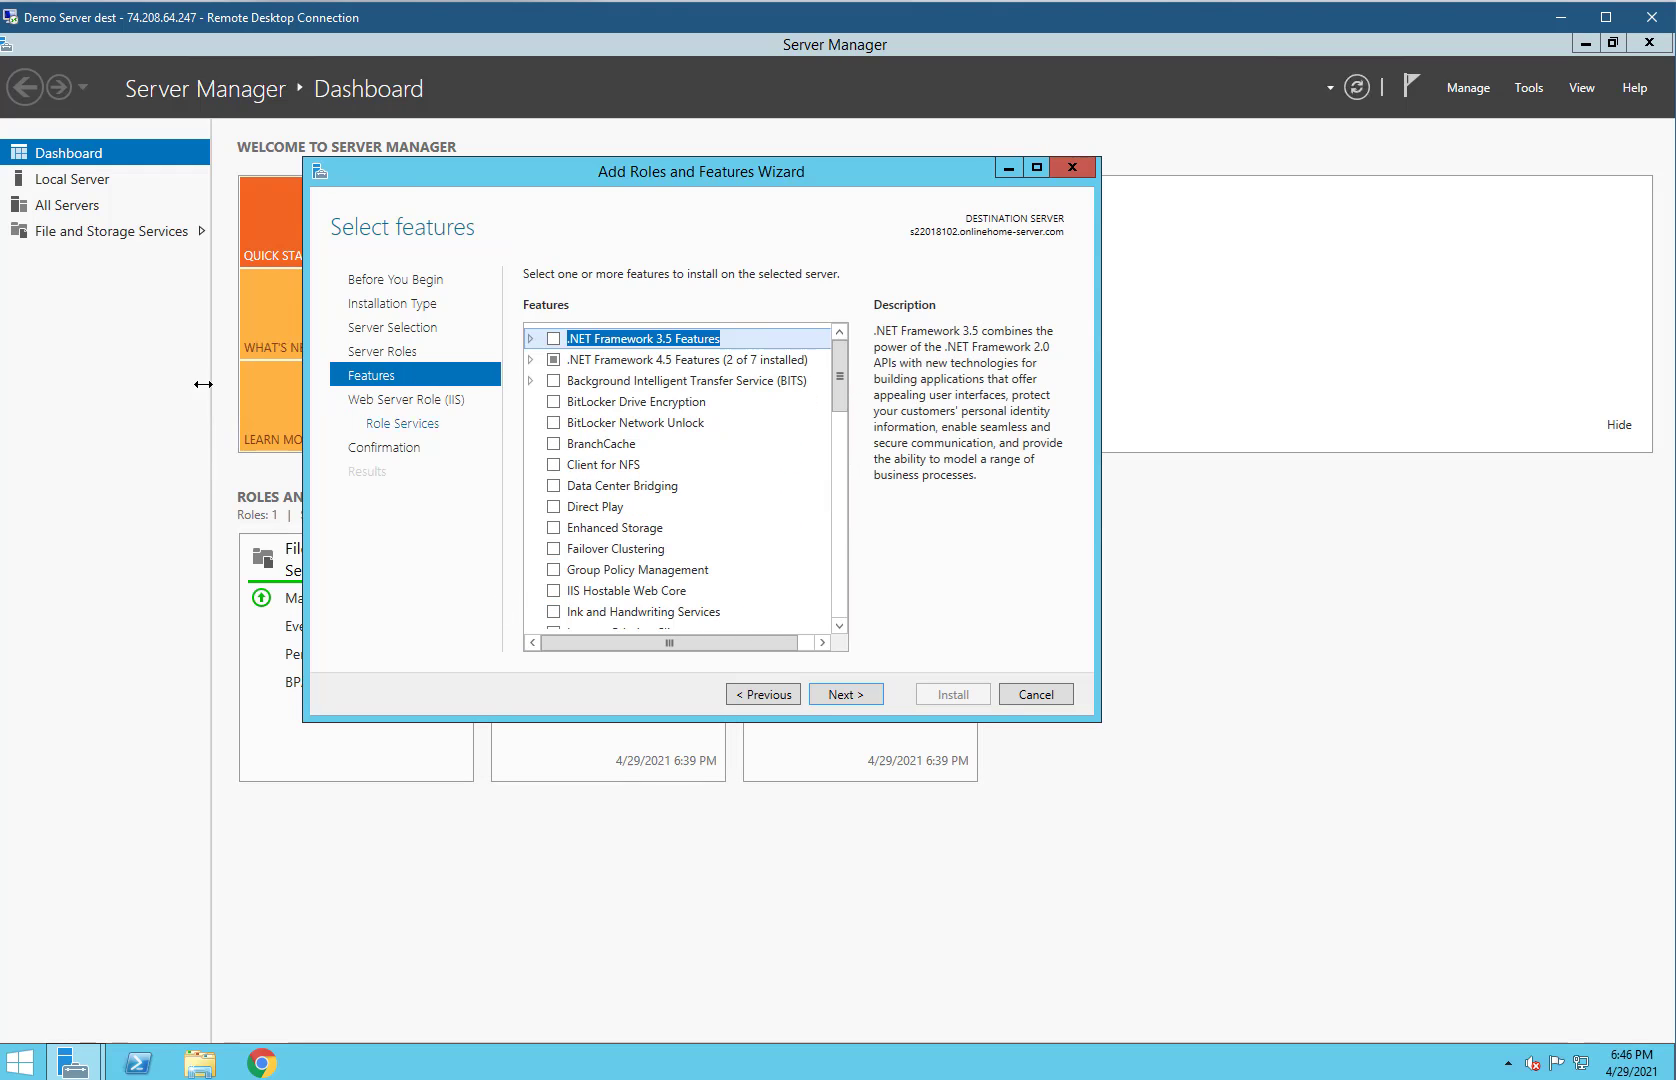
Step: Keep the default features and Web Server (IIS) role services, and start the installation without automatic restart
{"action": "left_click", "coordinate": [374, 405]}
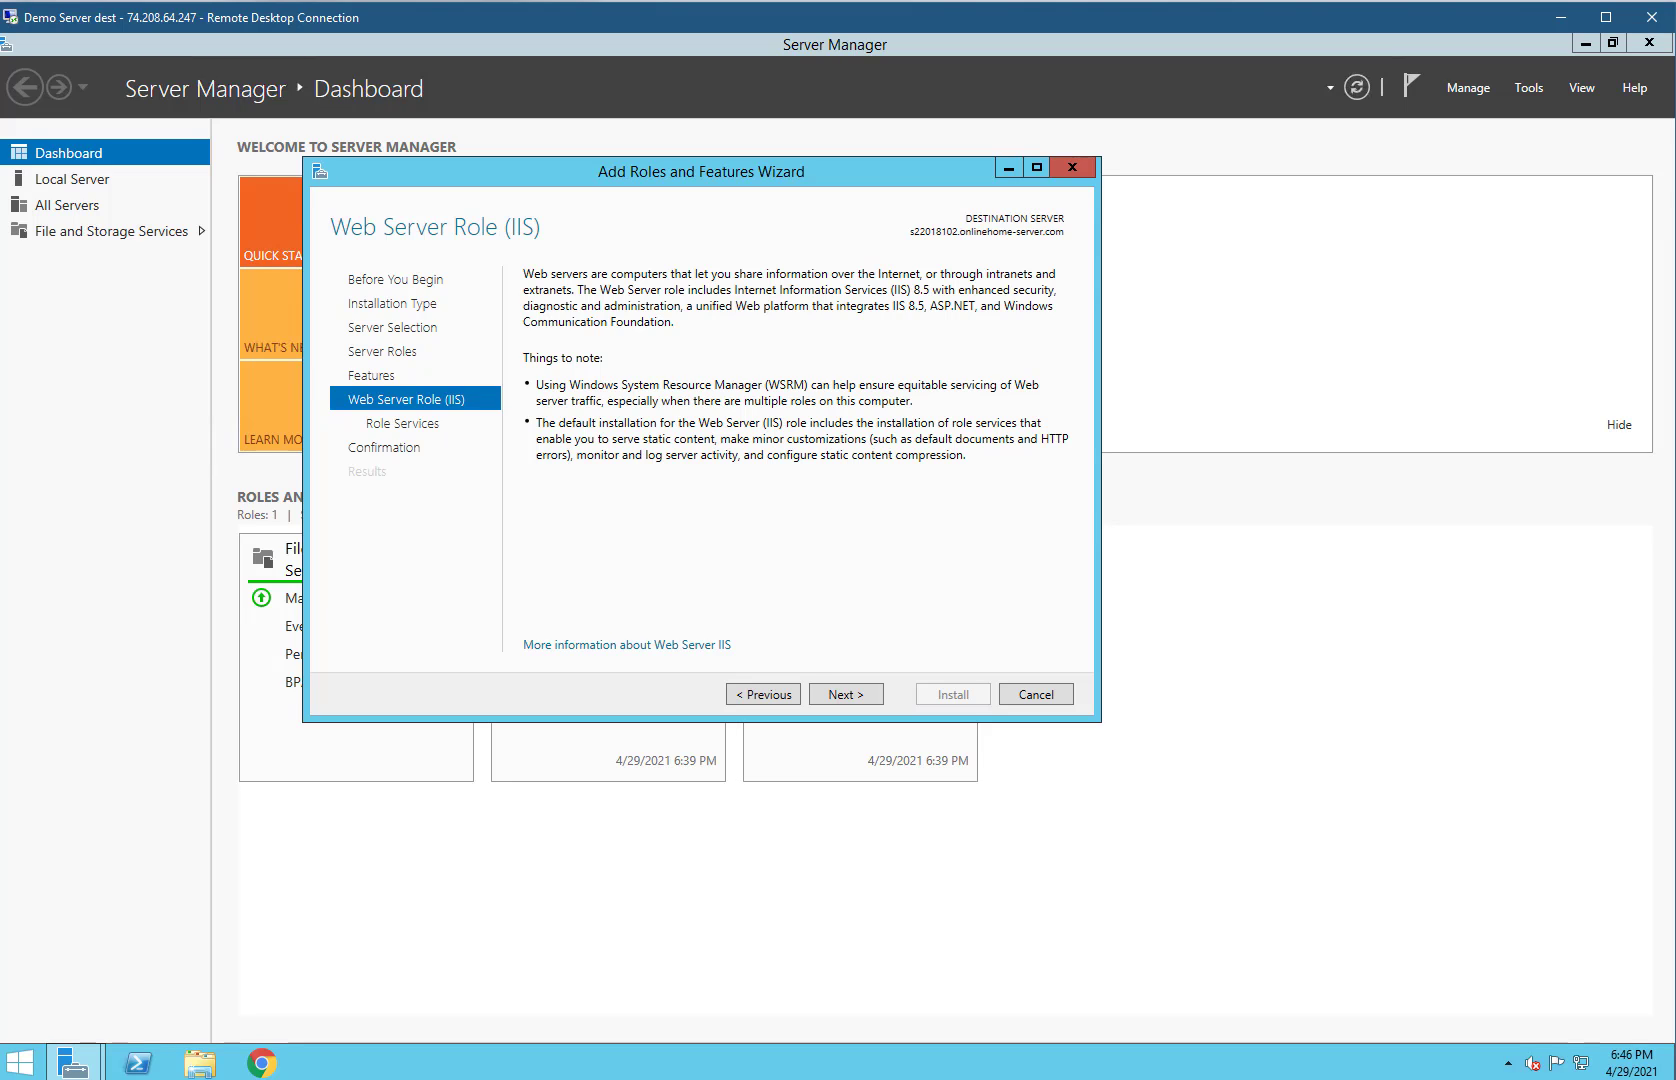
{"action": "left_click", "coordinate": [841, 690]}
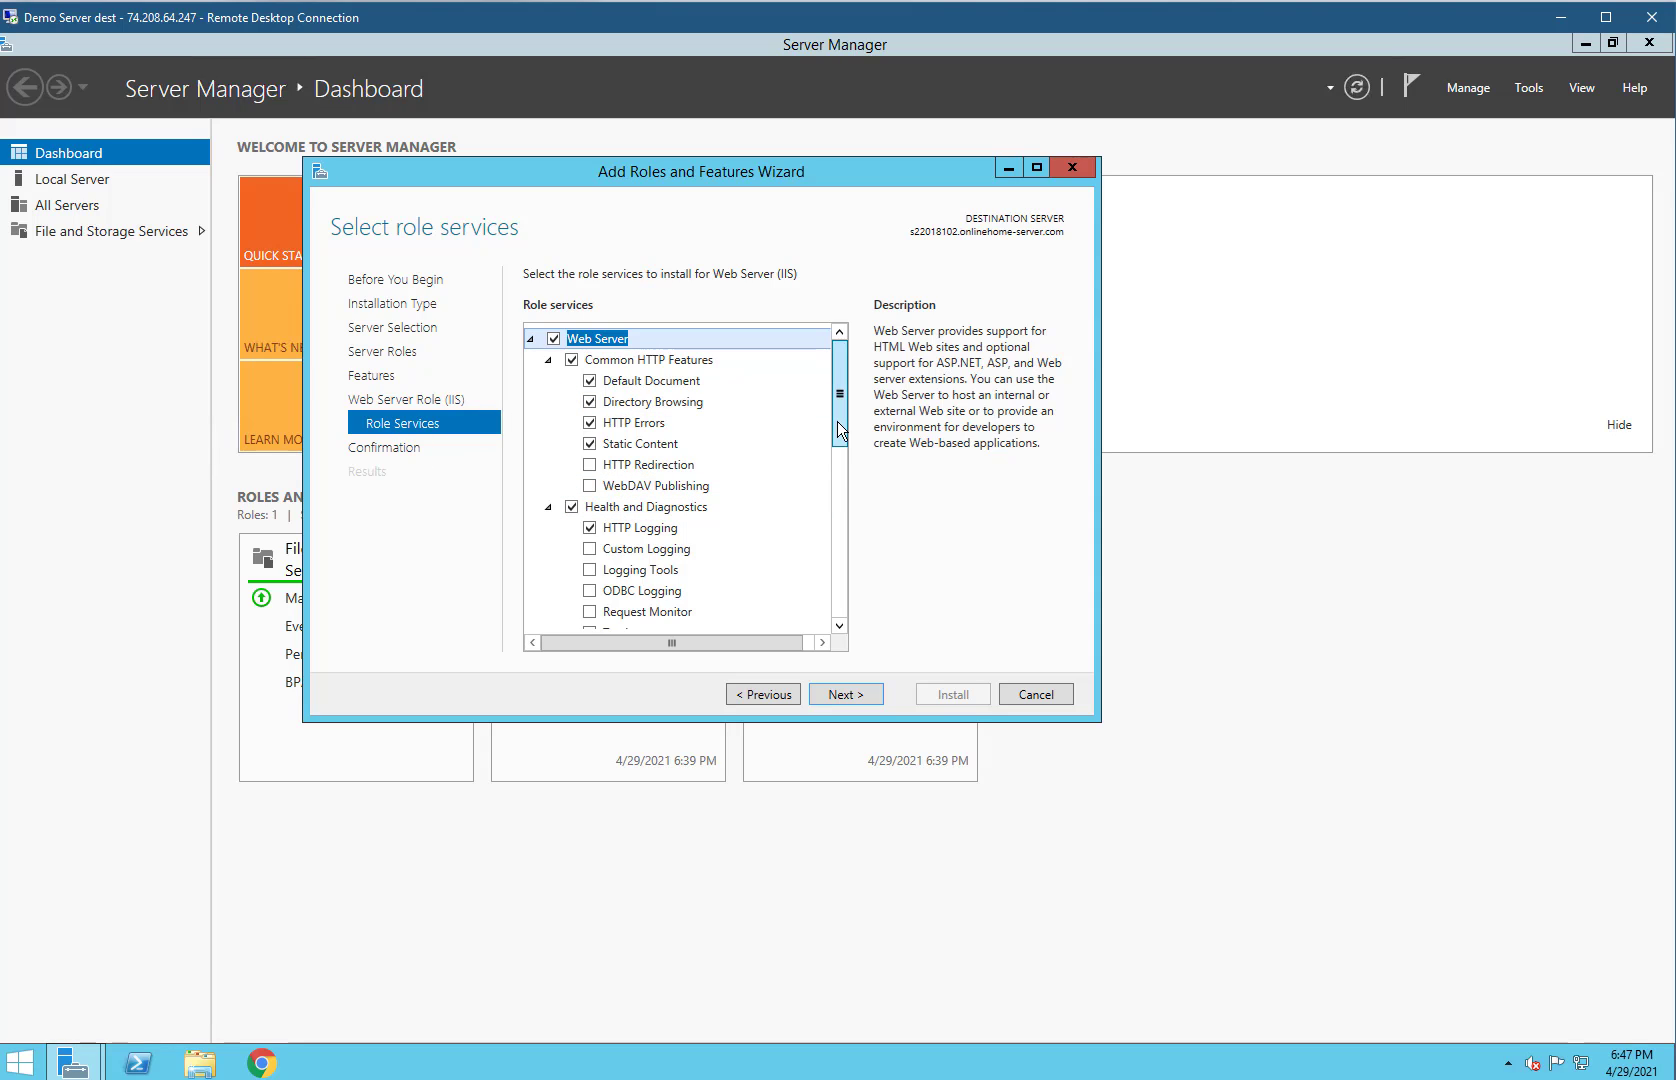
{"action": "scroll", "coordinate": [839, 428], "scroll_direction": "down", "scroll_amount": 2}
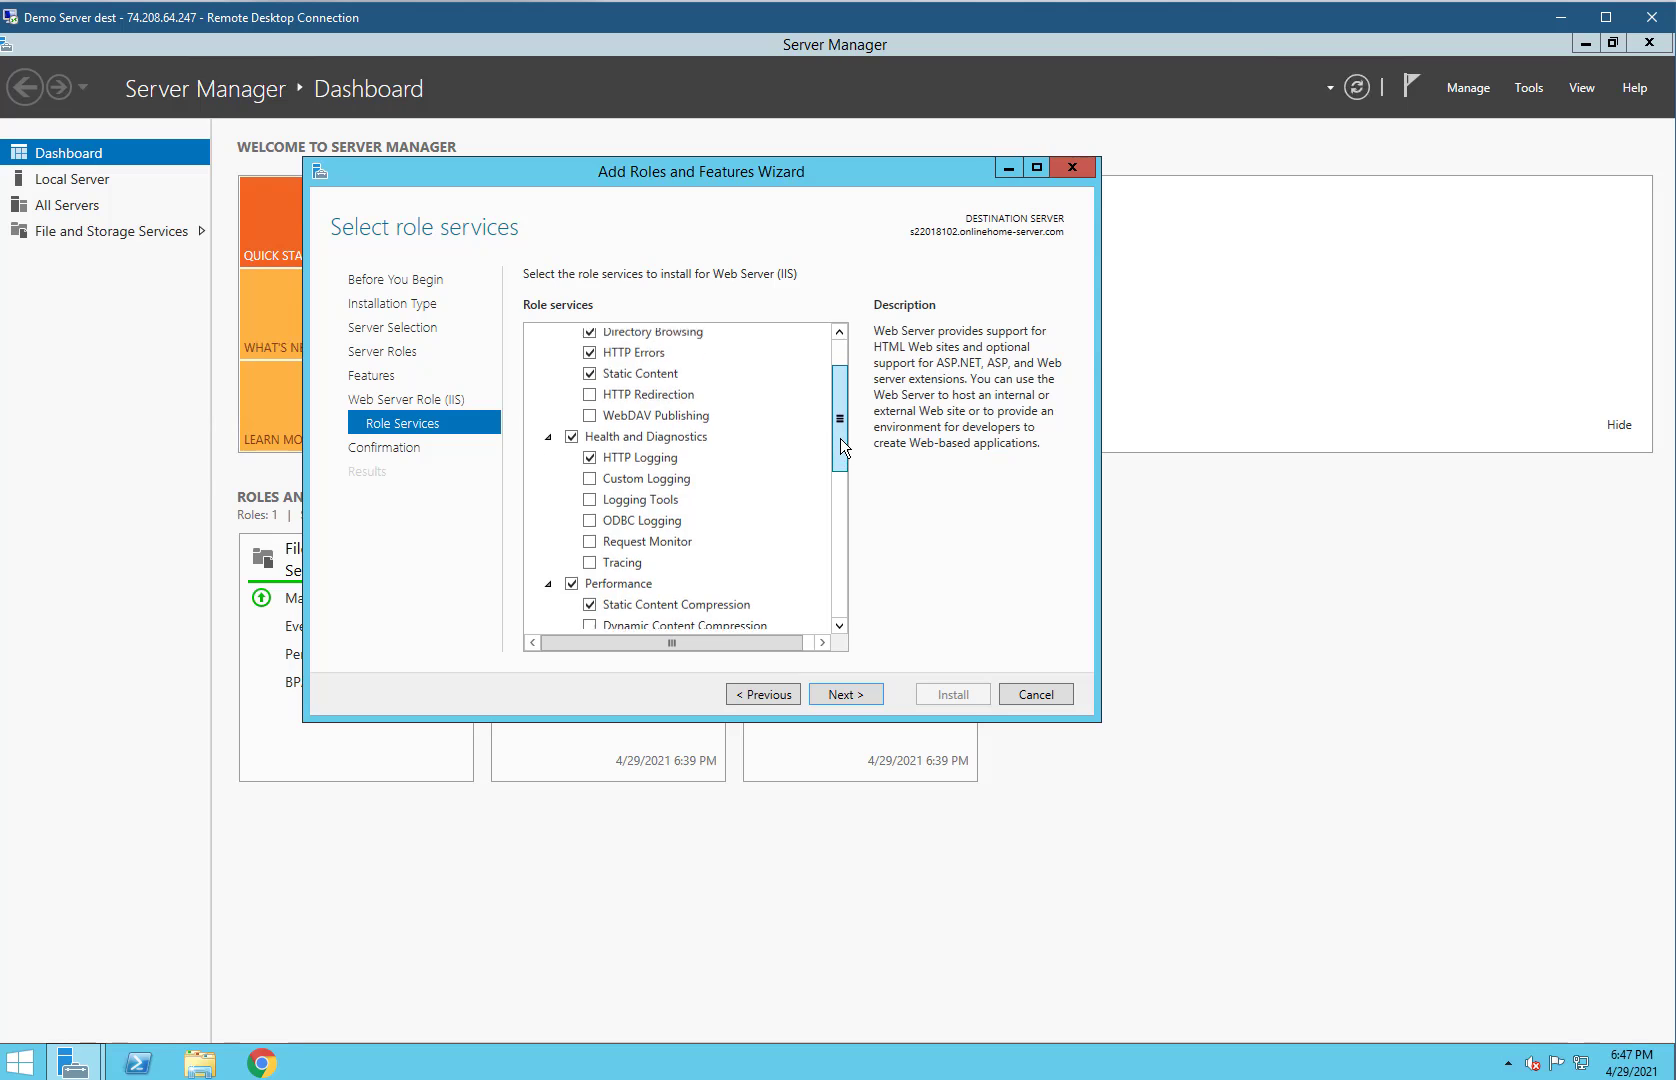
{"action": "left_click_drag", "start_coordinate": [841, 439], "coordinate": [841, 613]}
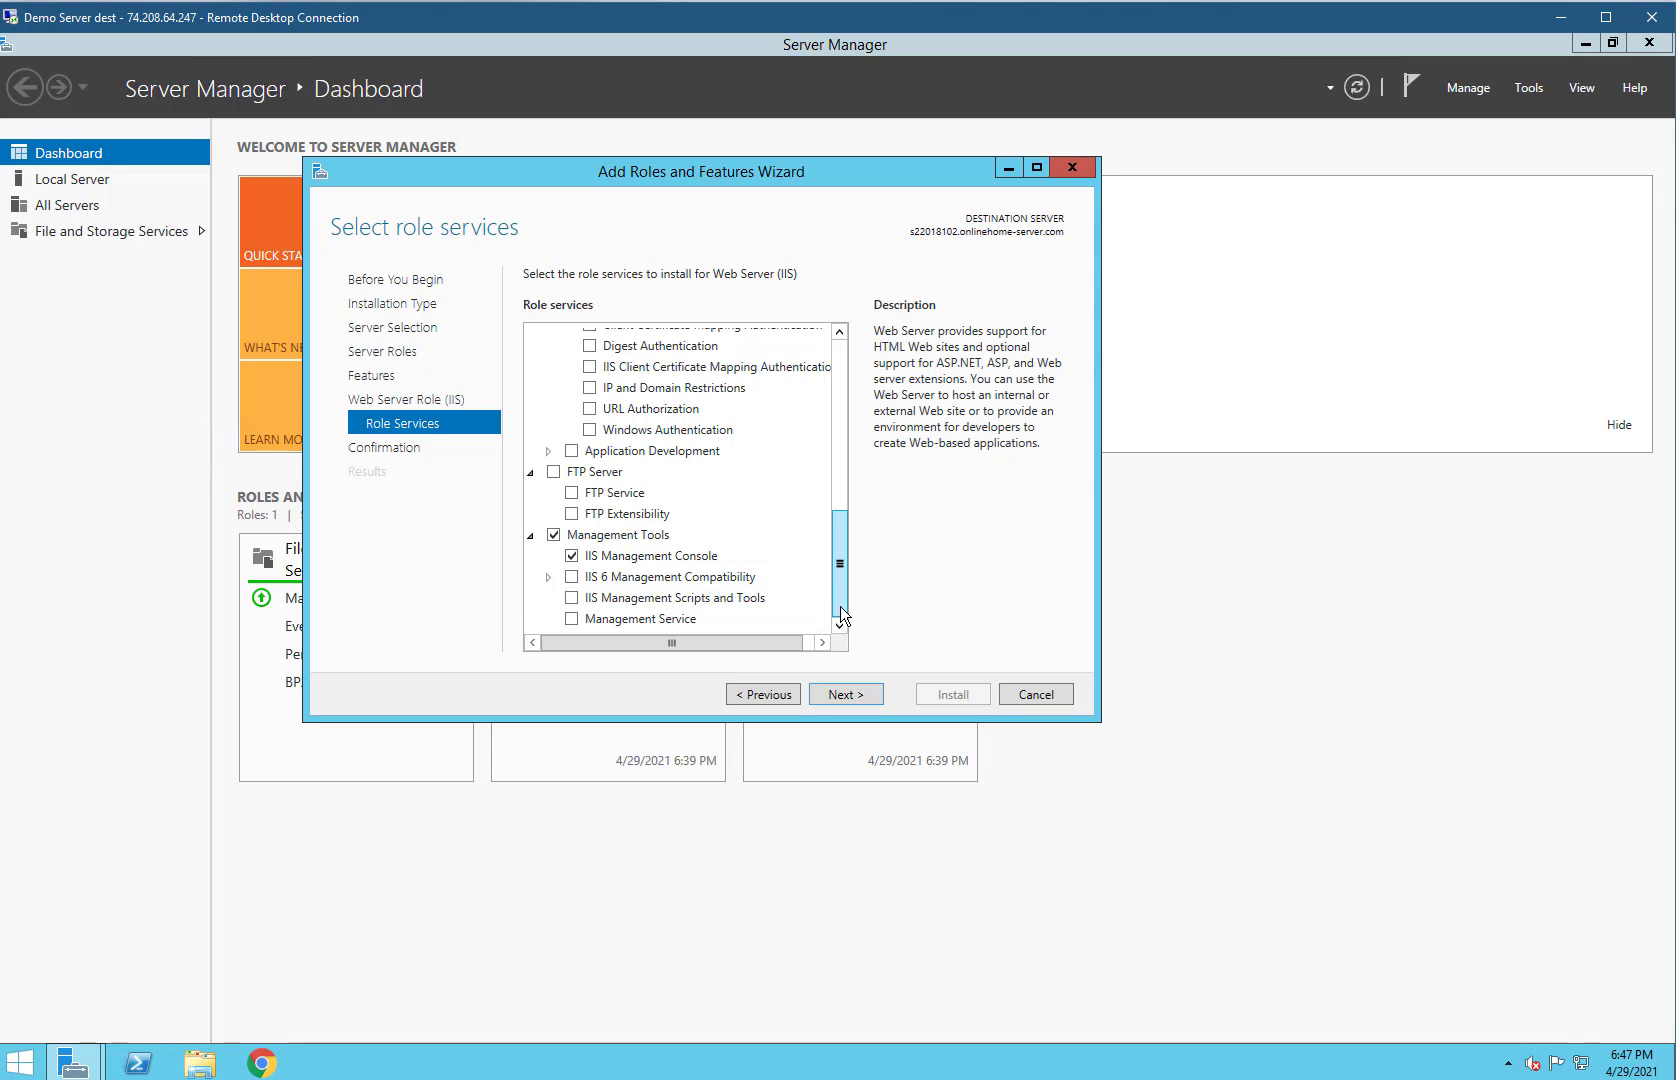
{"action": "left_click_drag", "start_coordinate": [841, 605], "coordinate": [841, 344]}
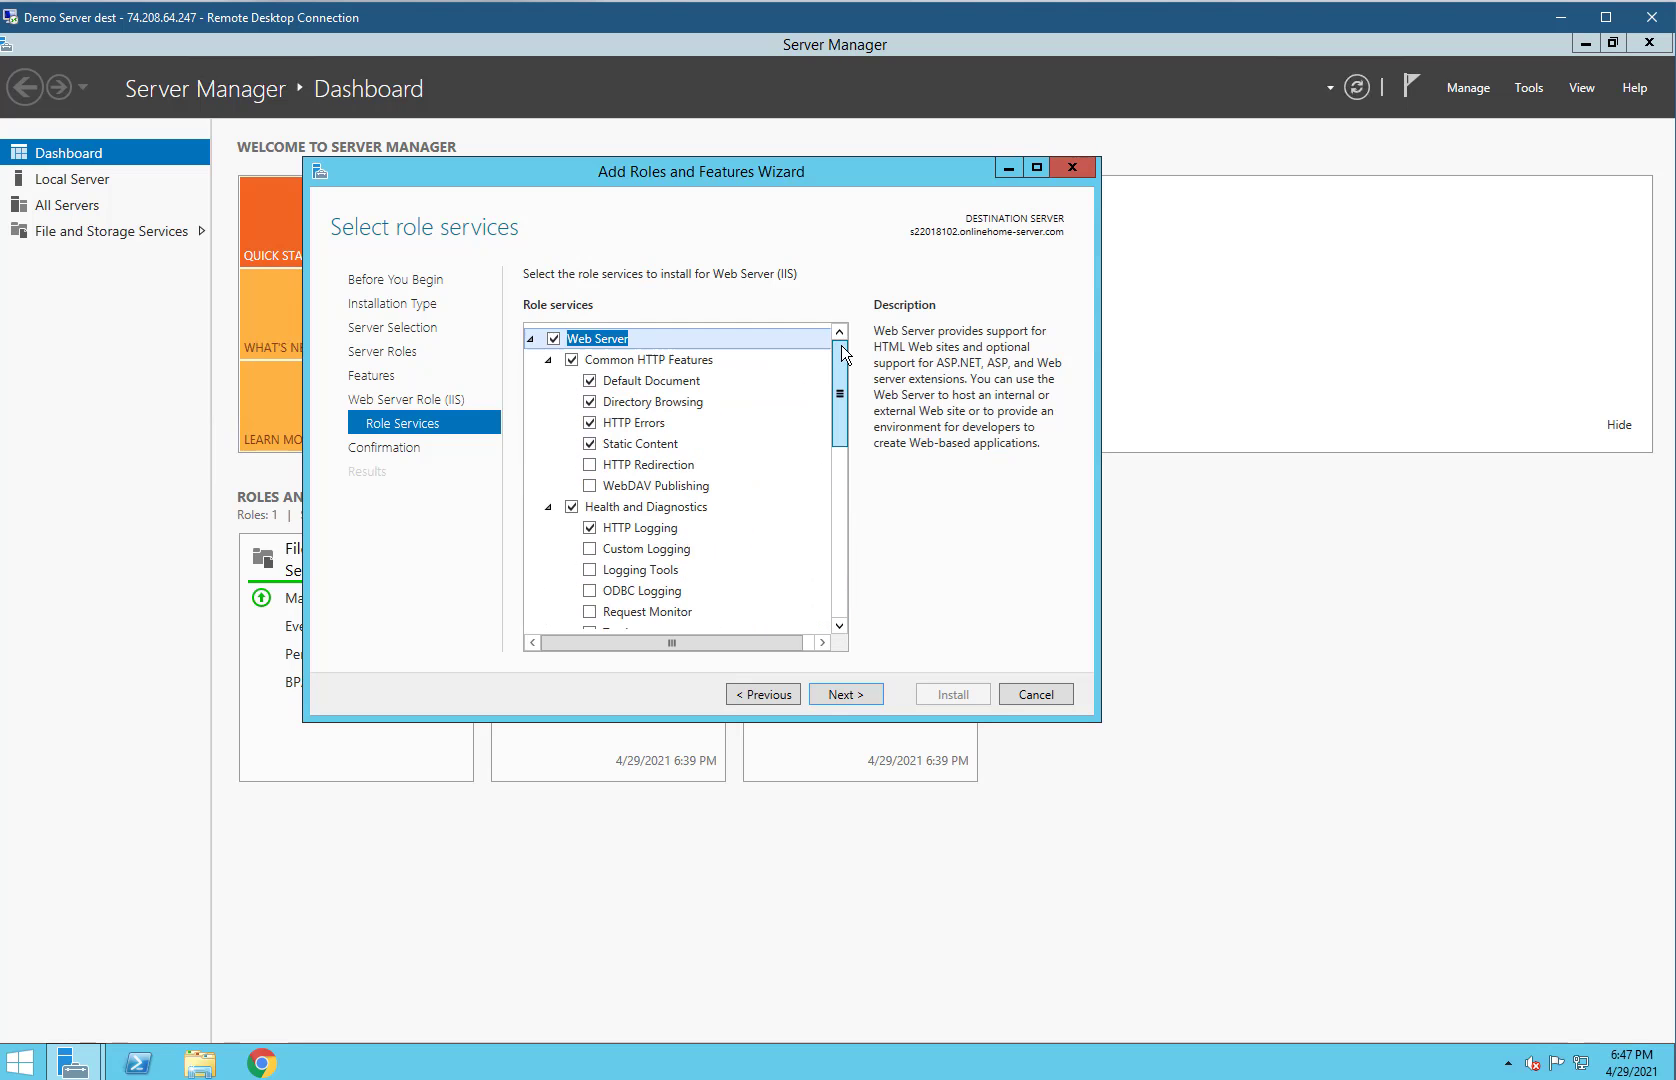
{"action": "left_click", "coordinate": [845, 694]}
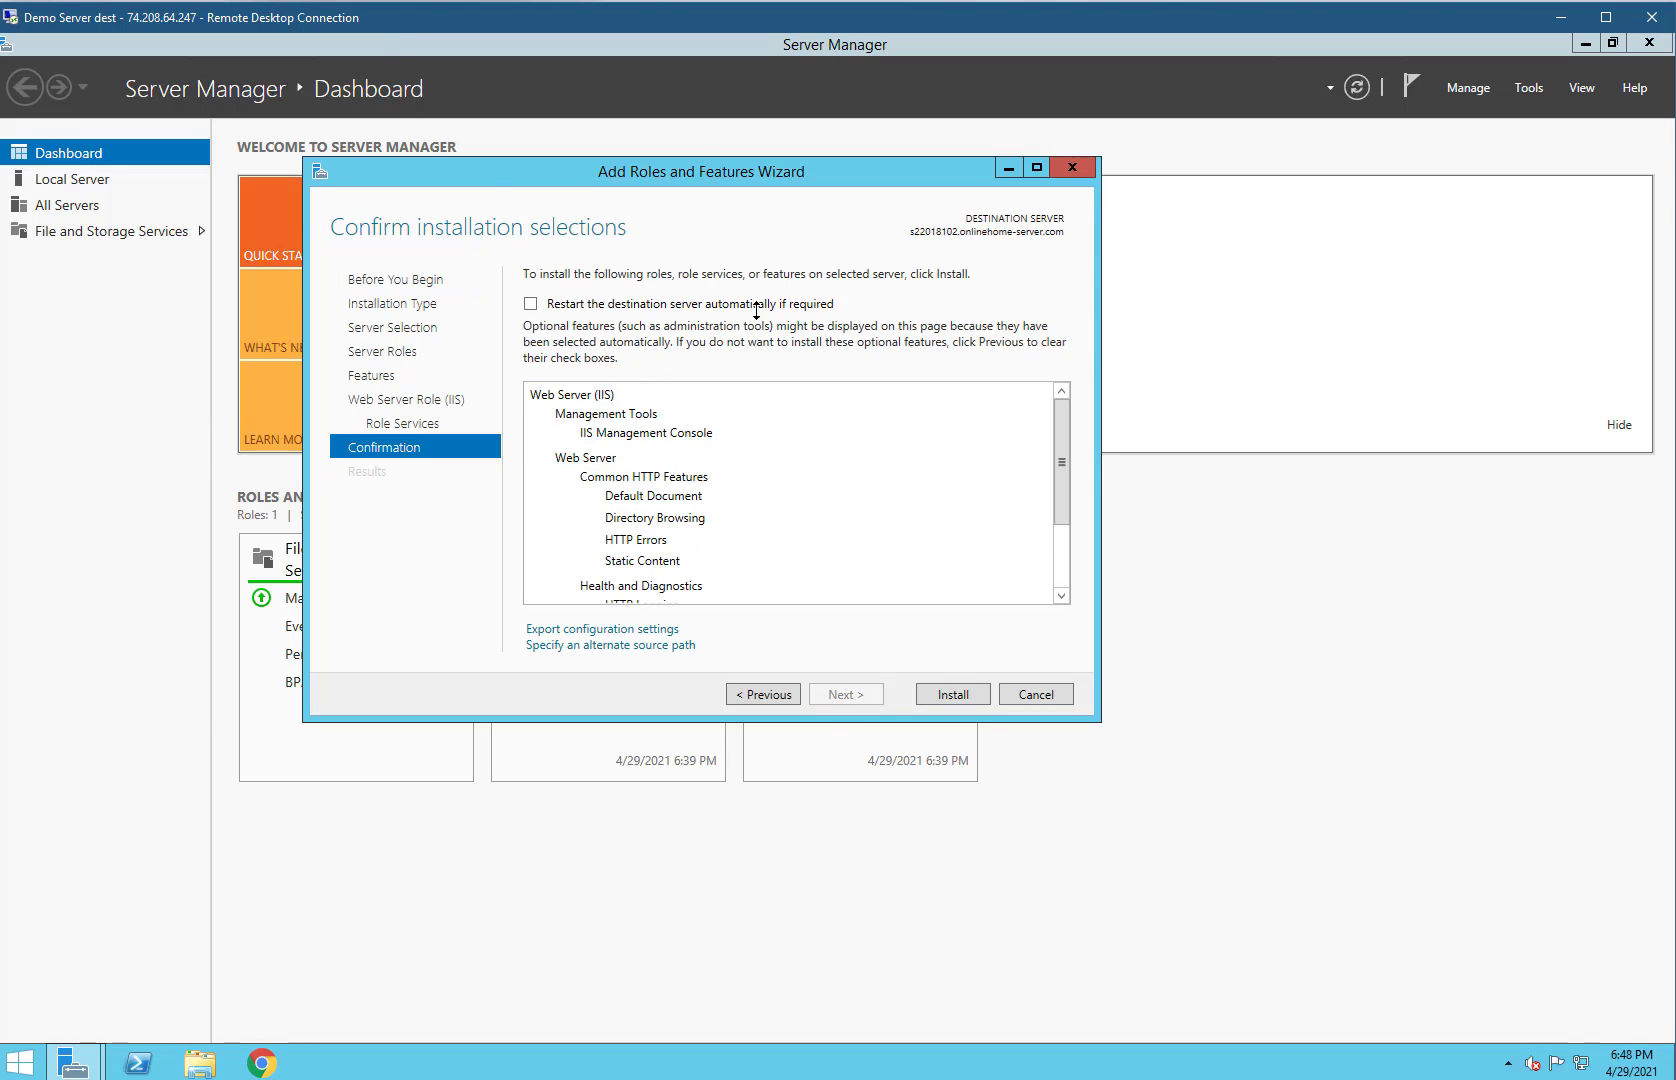
{"action": "left_click", "coordinate": [951, 694]}
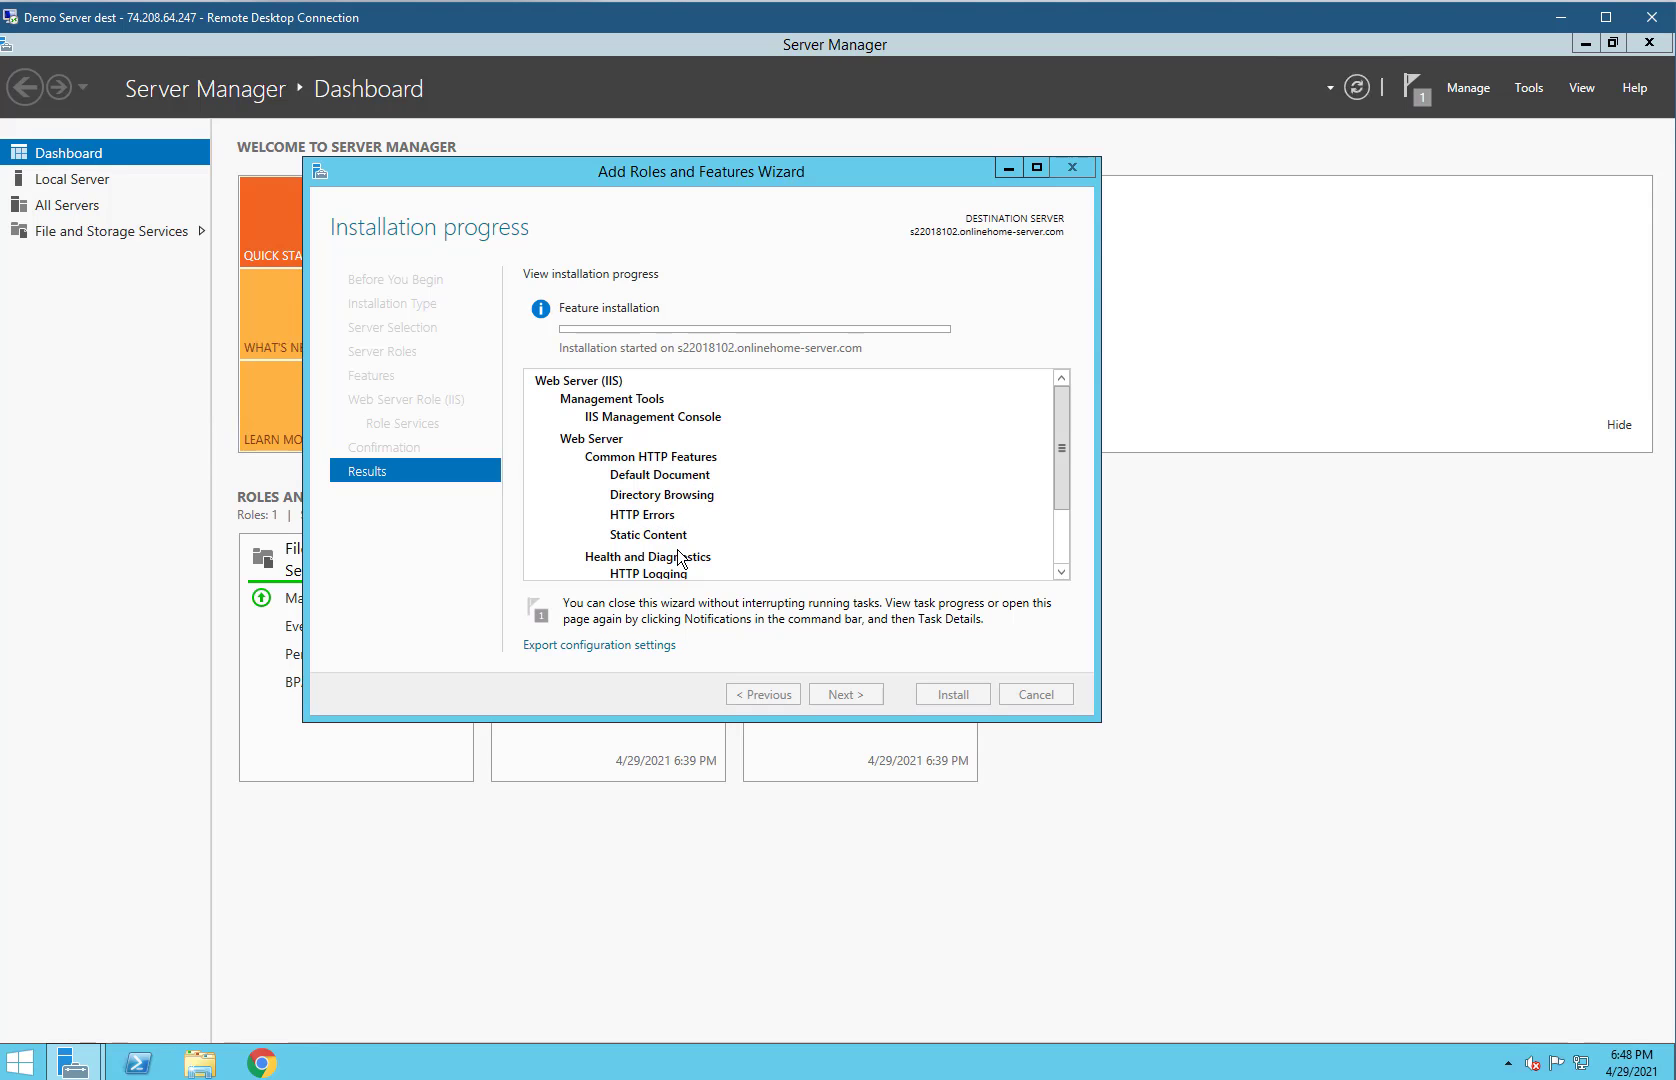
Step: Examine the installation progress and the list of Web Server (IIS) components being installed
{"action": "scroll", "coordinate": [679, 557], "scroll_direction": "down", "scroll_amount": 2}
{"action": "scroll", "coordinate": [700, 502], "scroll_direction": "up", "scroll_amount": 2}
{"action": "scroll", "coordinate": [698, 500], "scroll_direction": "down", "scroll_amount": 2}
{"action": "scroll", "coordinate": [698, 500], "scroll_direction": "up", "scroll_amount": 2}
{"action": "scroll", "coordinate": [698, 500], "scroll_direction": "down", "scroll_amount": 2}
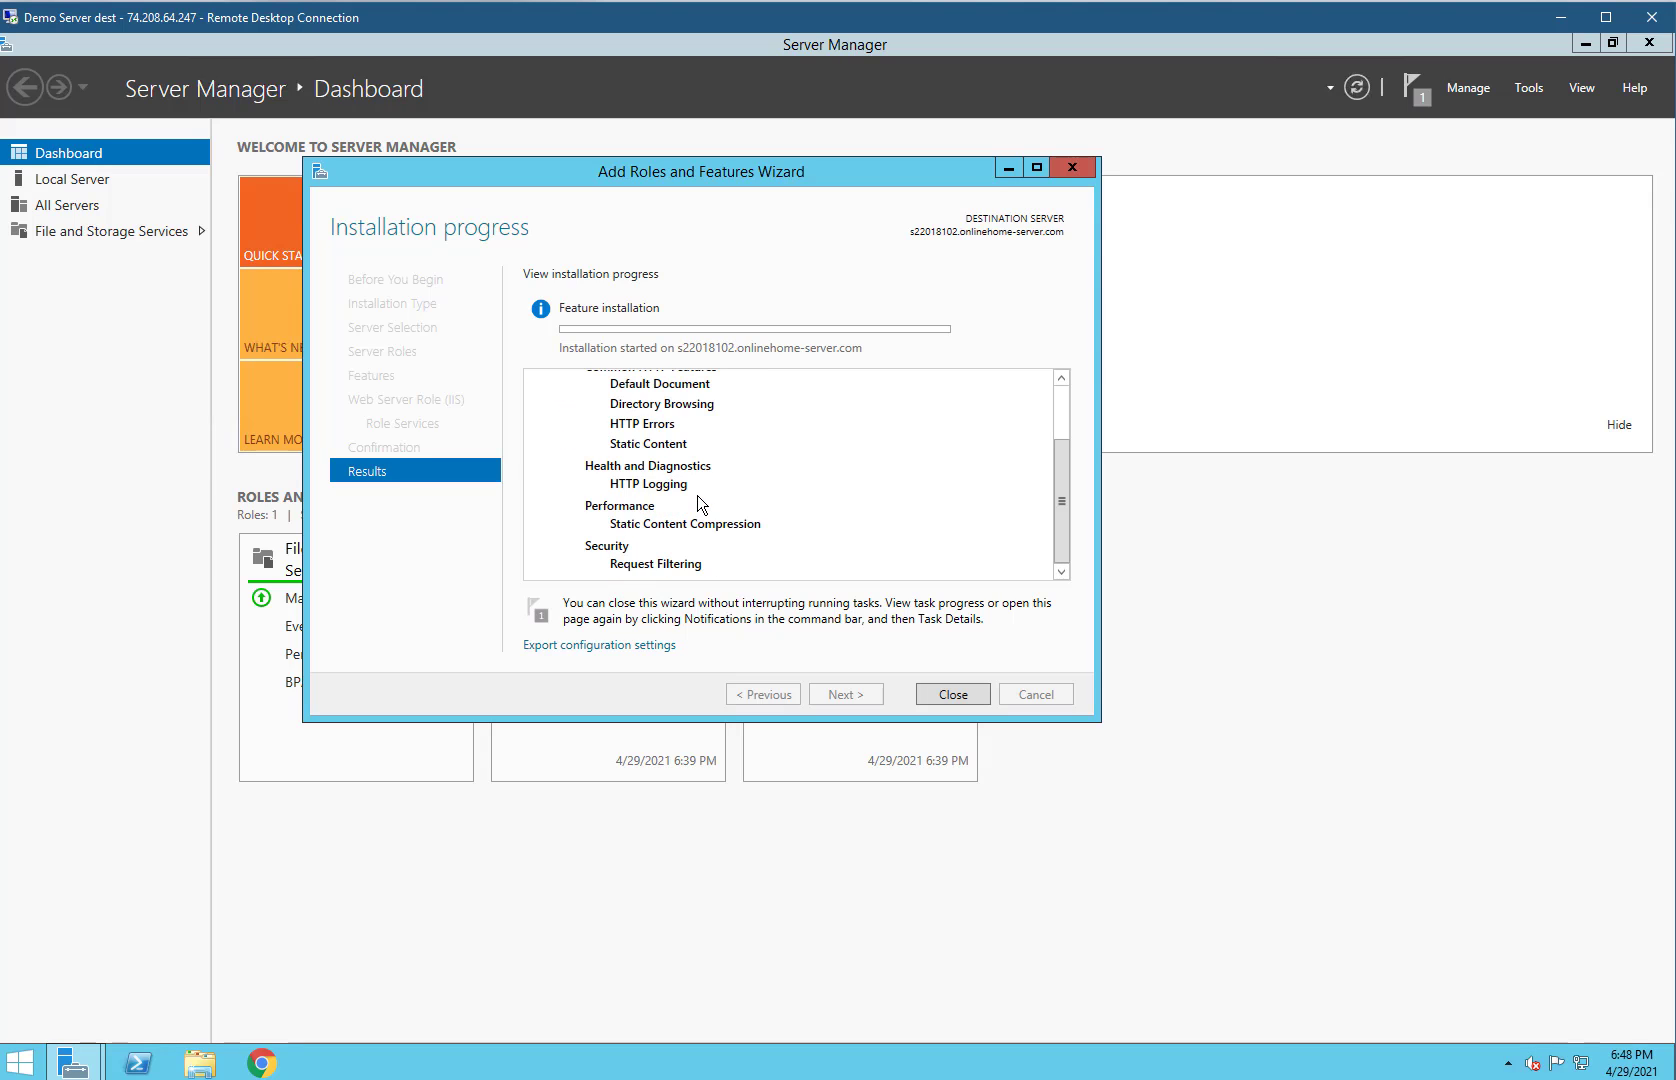
{"action": "scroll", "coordinate": [698, 502], "scroll_direction": "up", "scroll_amount": 2}
{"action": "scroll", "coordinate": [698, 502], "scroll_direction": "down", "scroll_amount": 2}
{"action": "scroll", "coordinate": [698, 502], "scroll_direction": "up", "scroll_amount": 2}
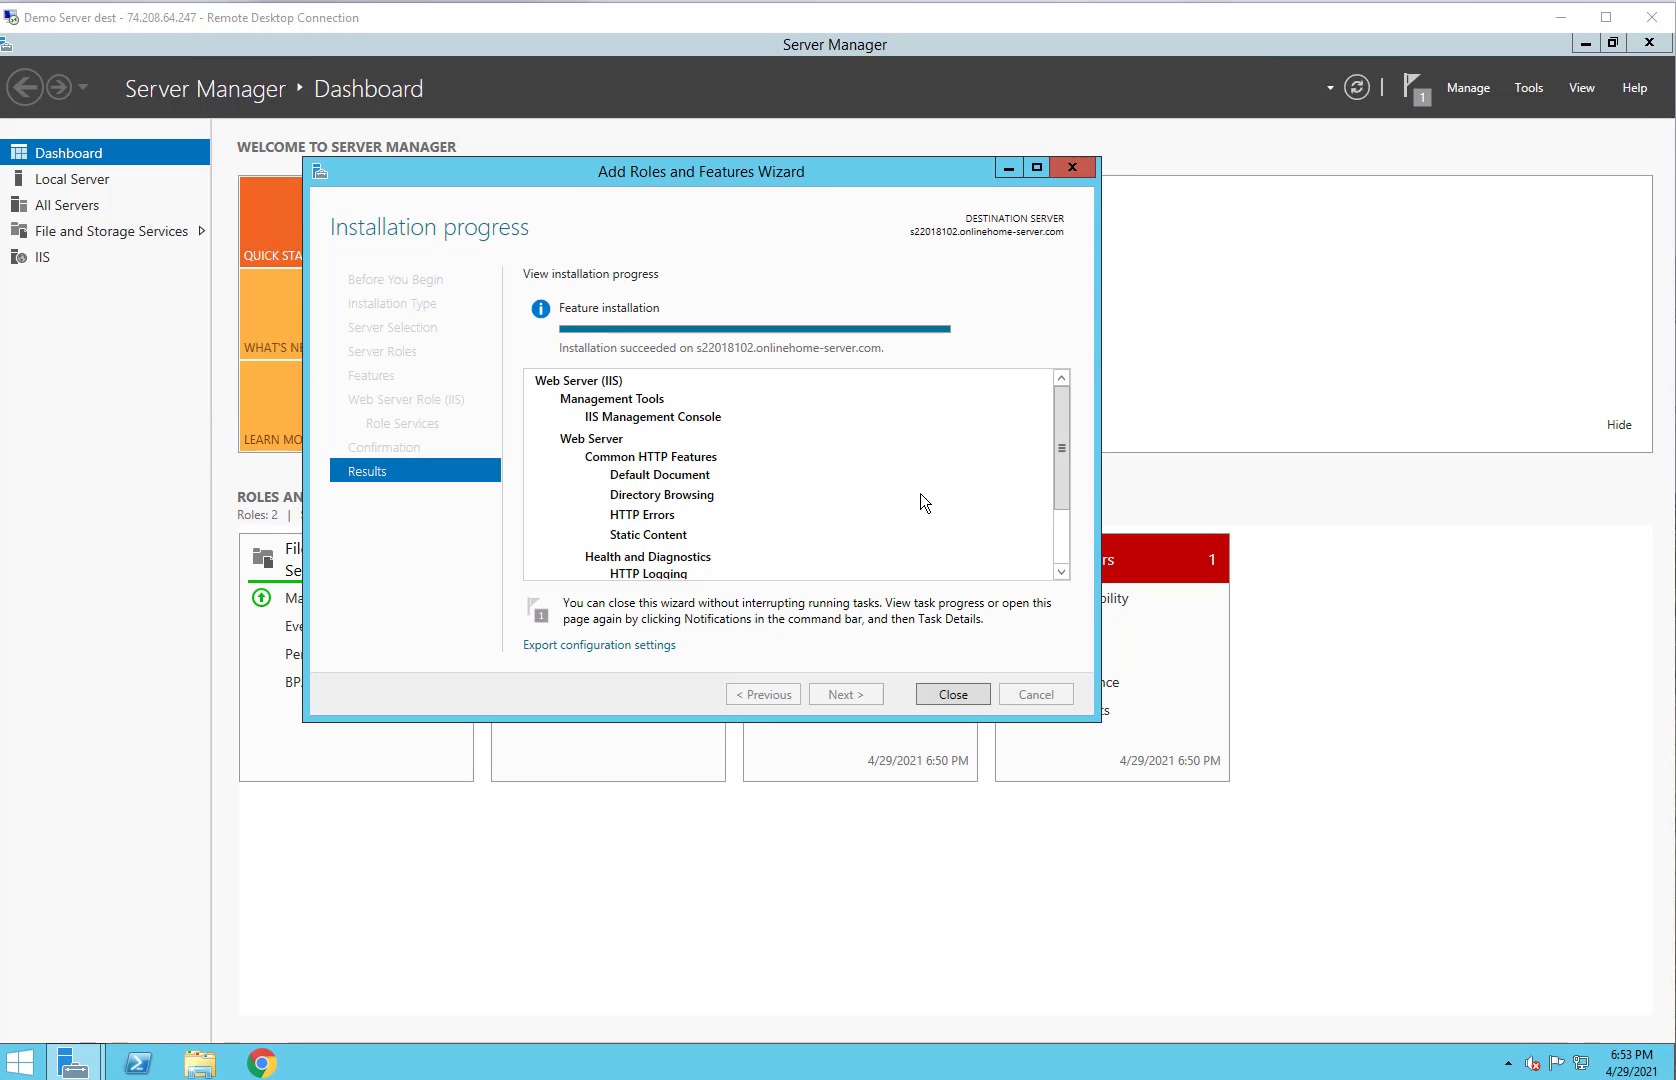
Step: Close the finished installation wizard and open the IIS page in Server Manager
{"action": "left_click", "coordinate": [940, 691]}
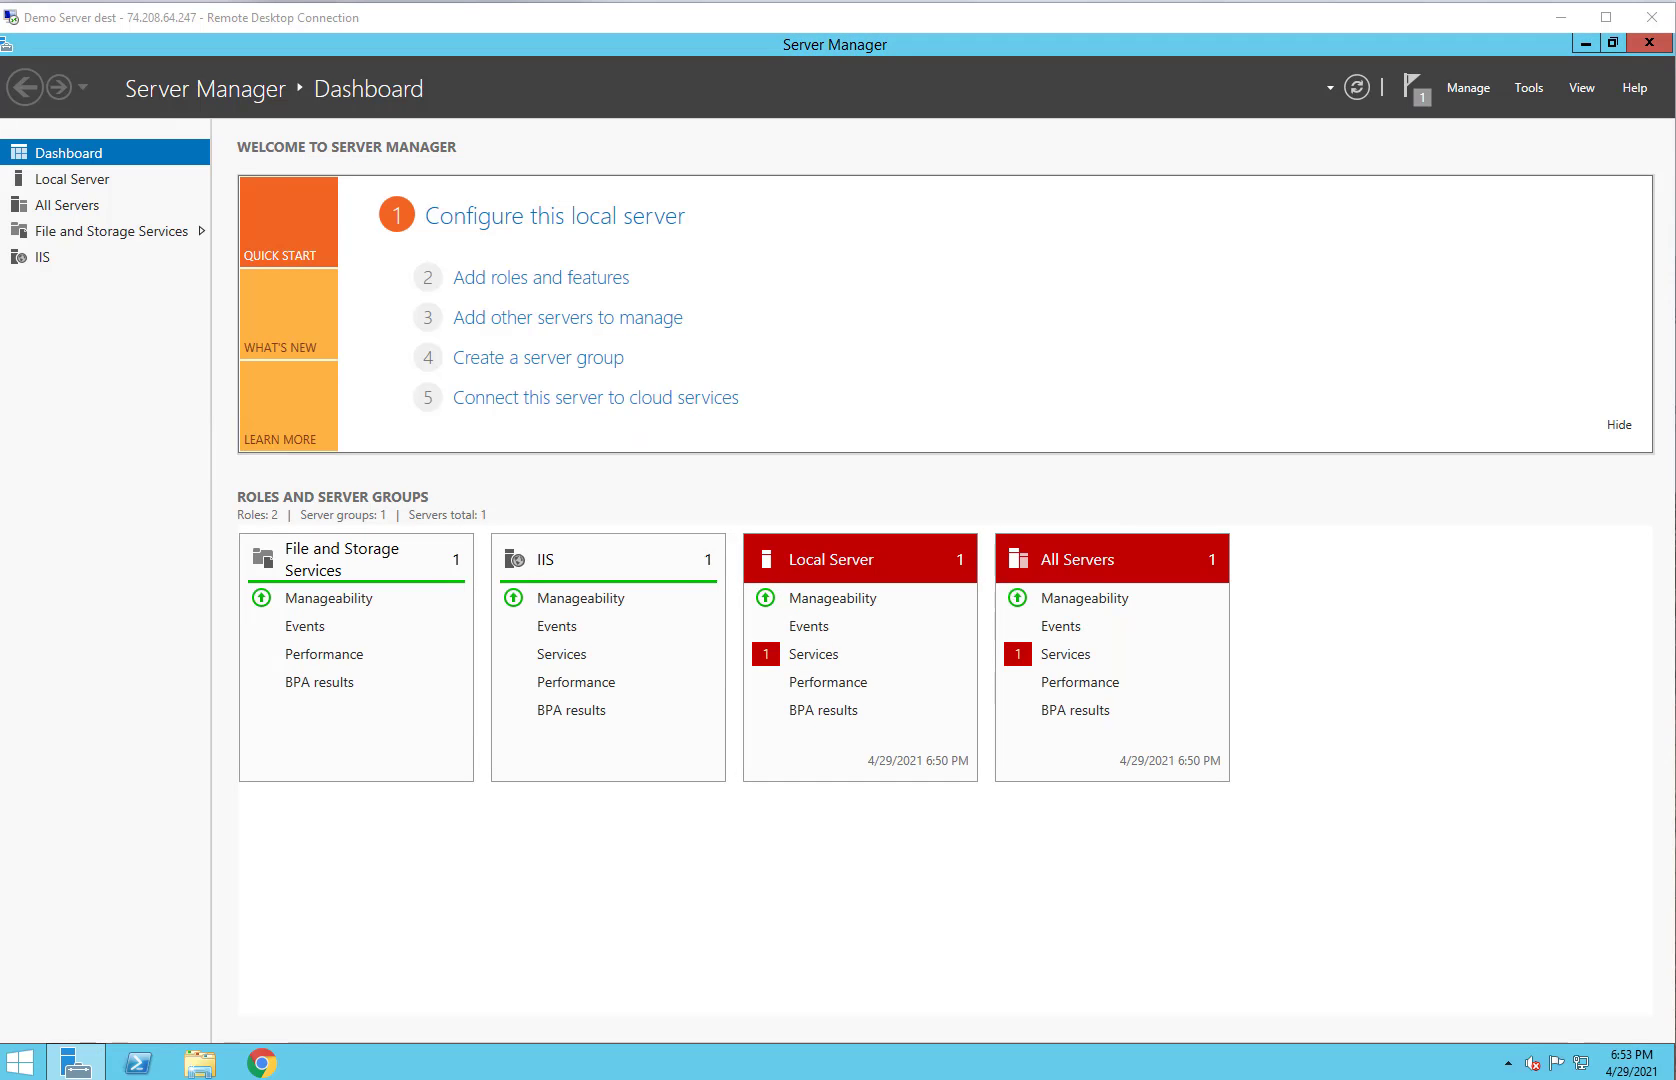
{"action": "left_click", "coordinate": [42, 257]}
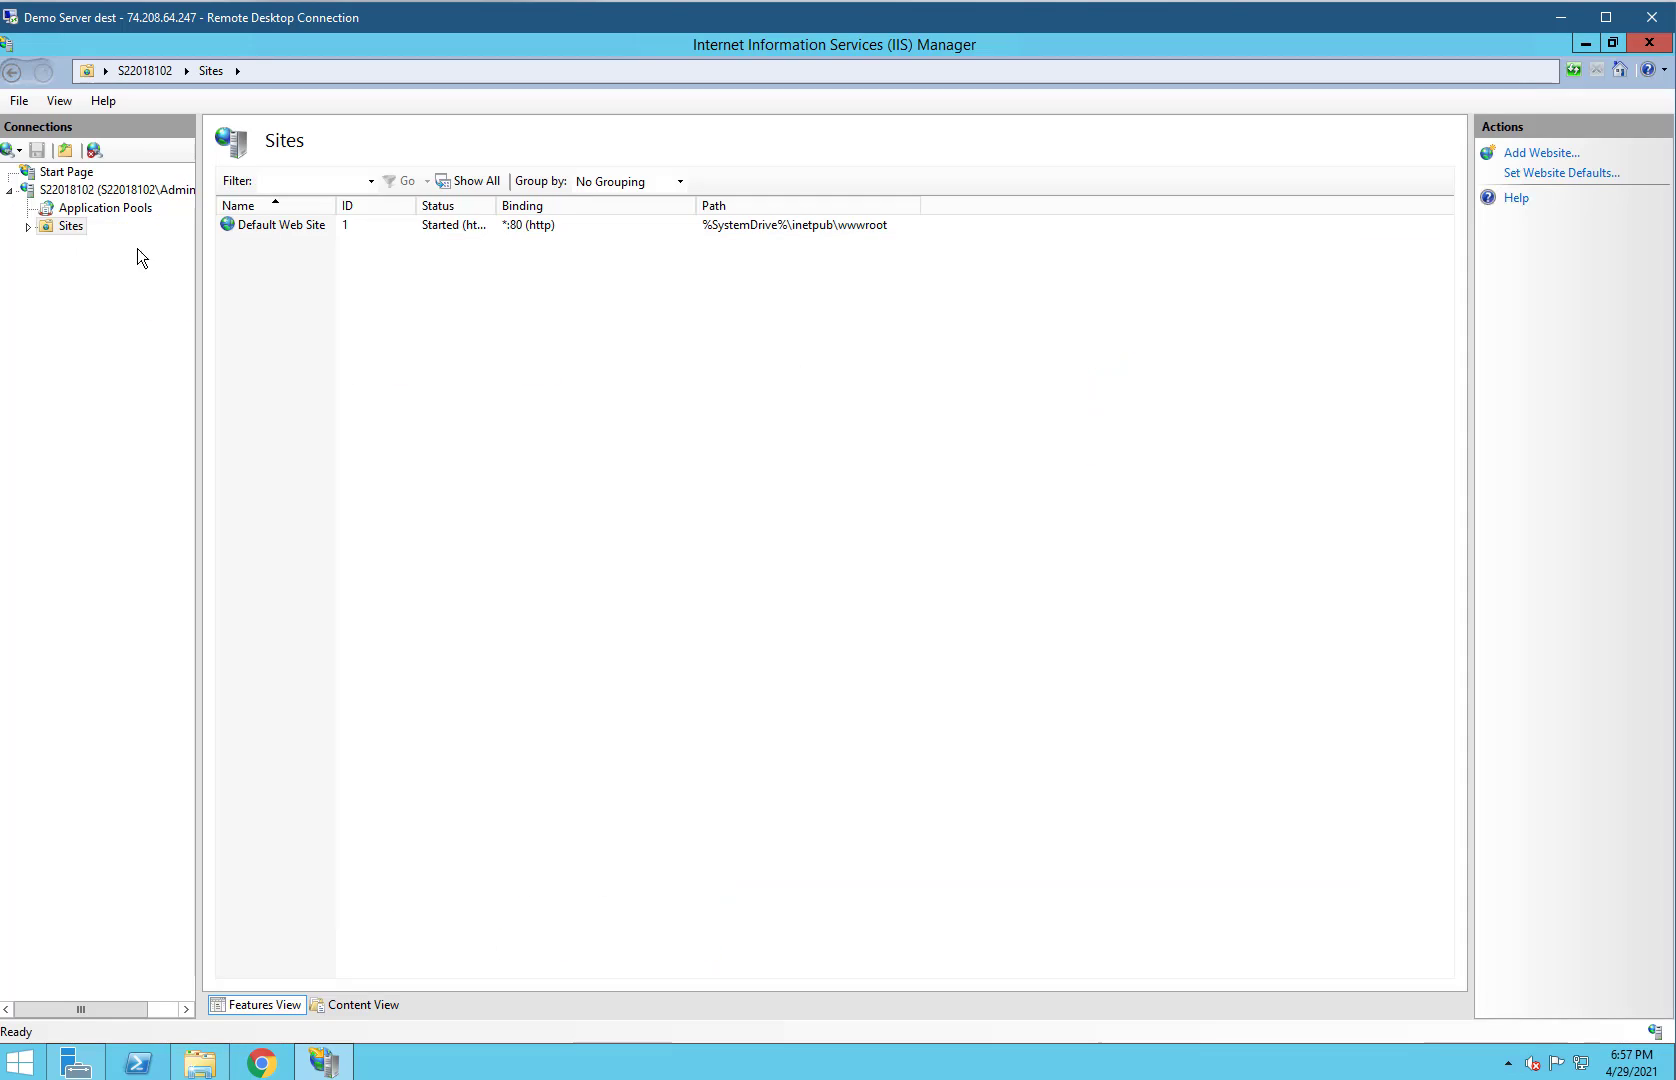
Step: Examine the Default Web Site's features and actions under the Sites node in IIS Manager, then collapse the node
{"action": "left_click", "coordinate": [27, 227]}
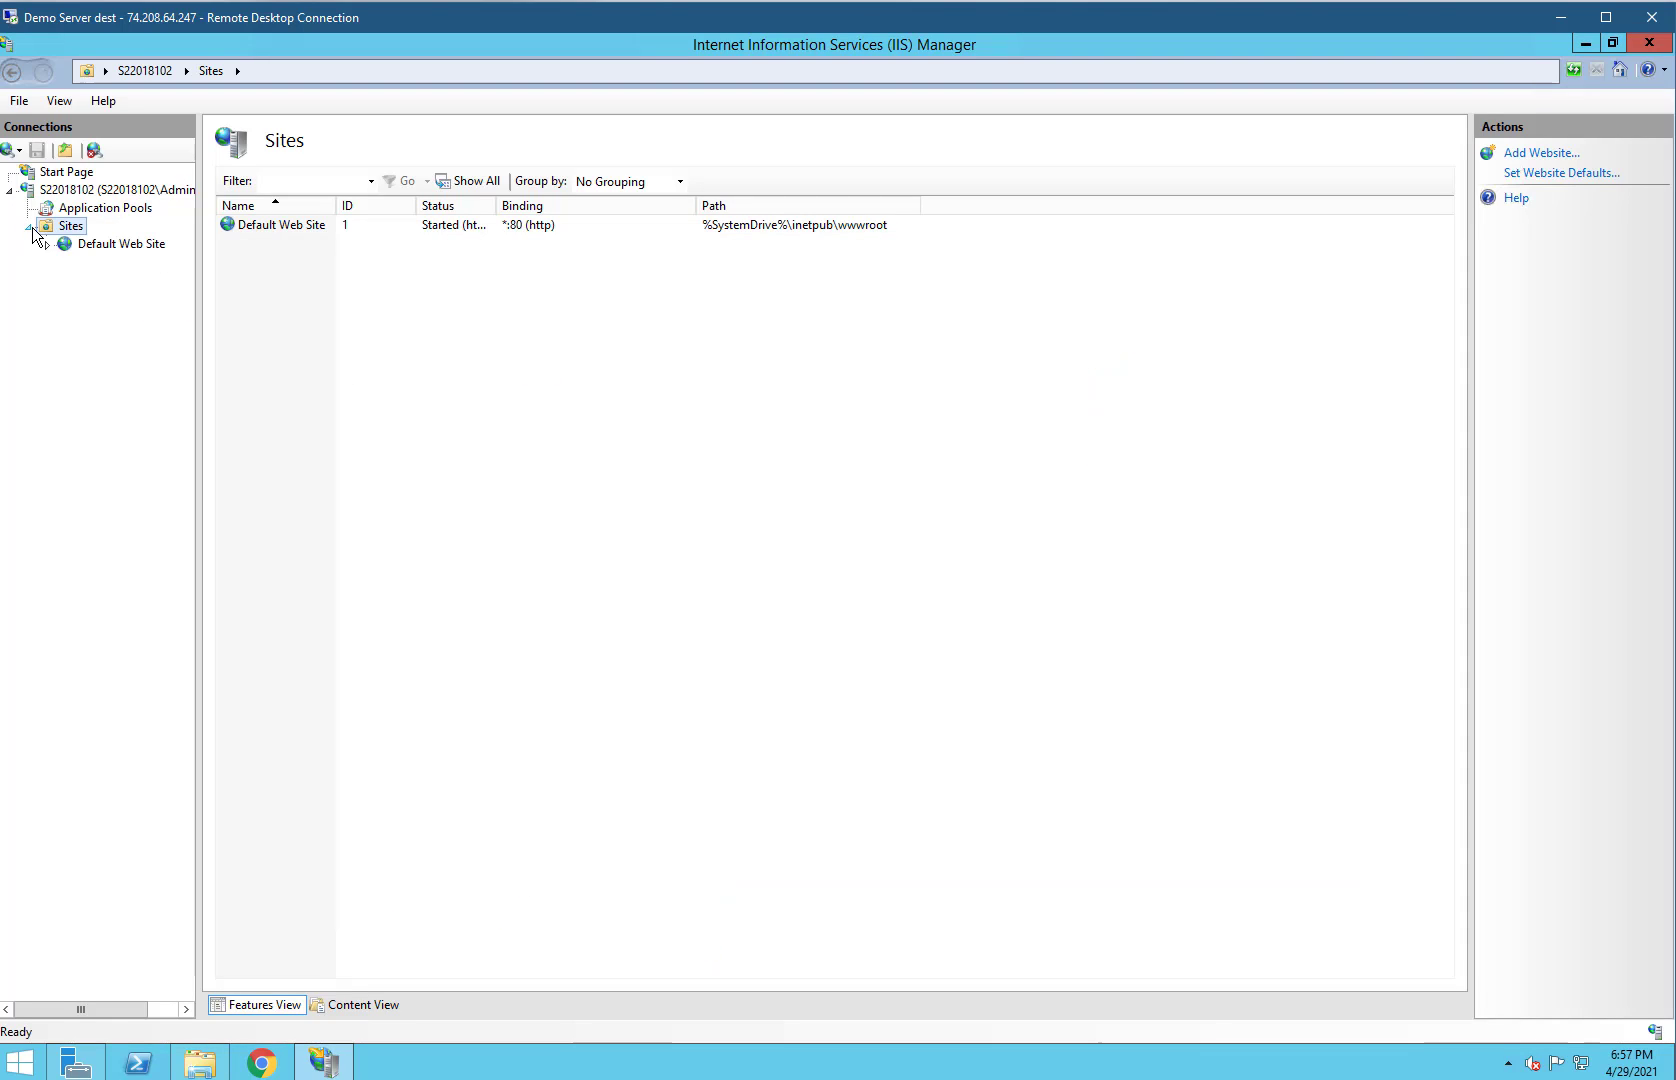
{"action": "left_click", "coordinate": [100, 246]}
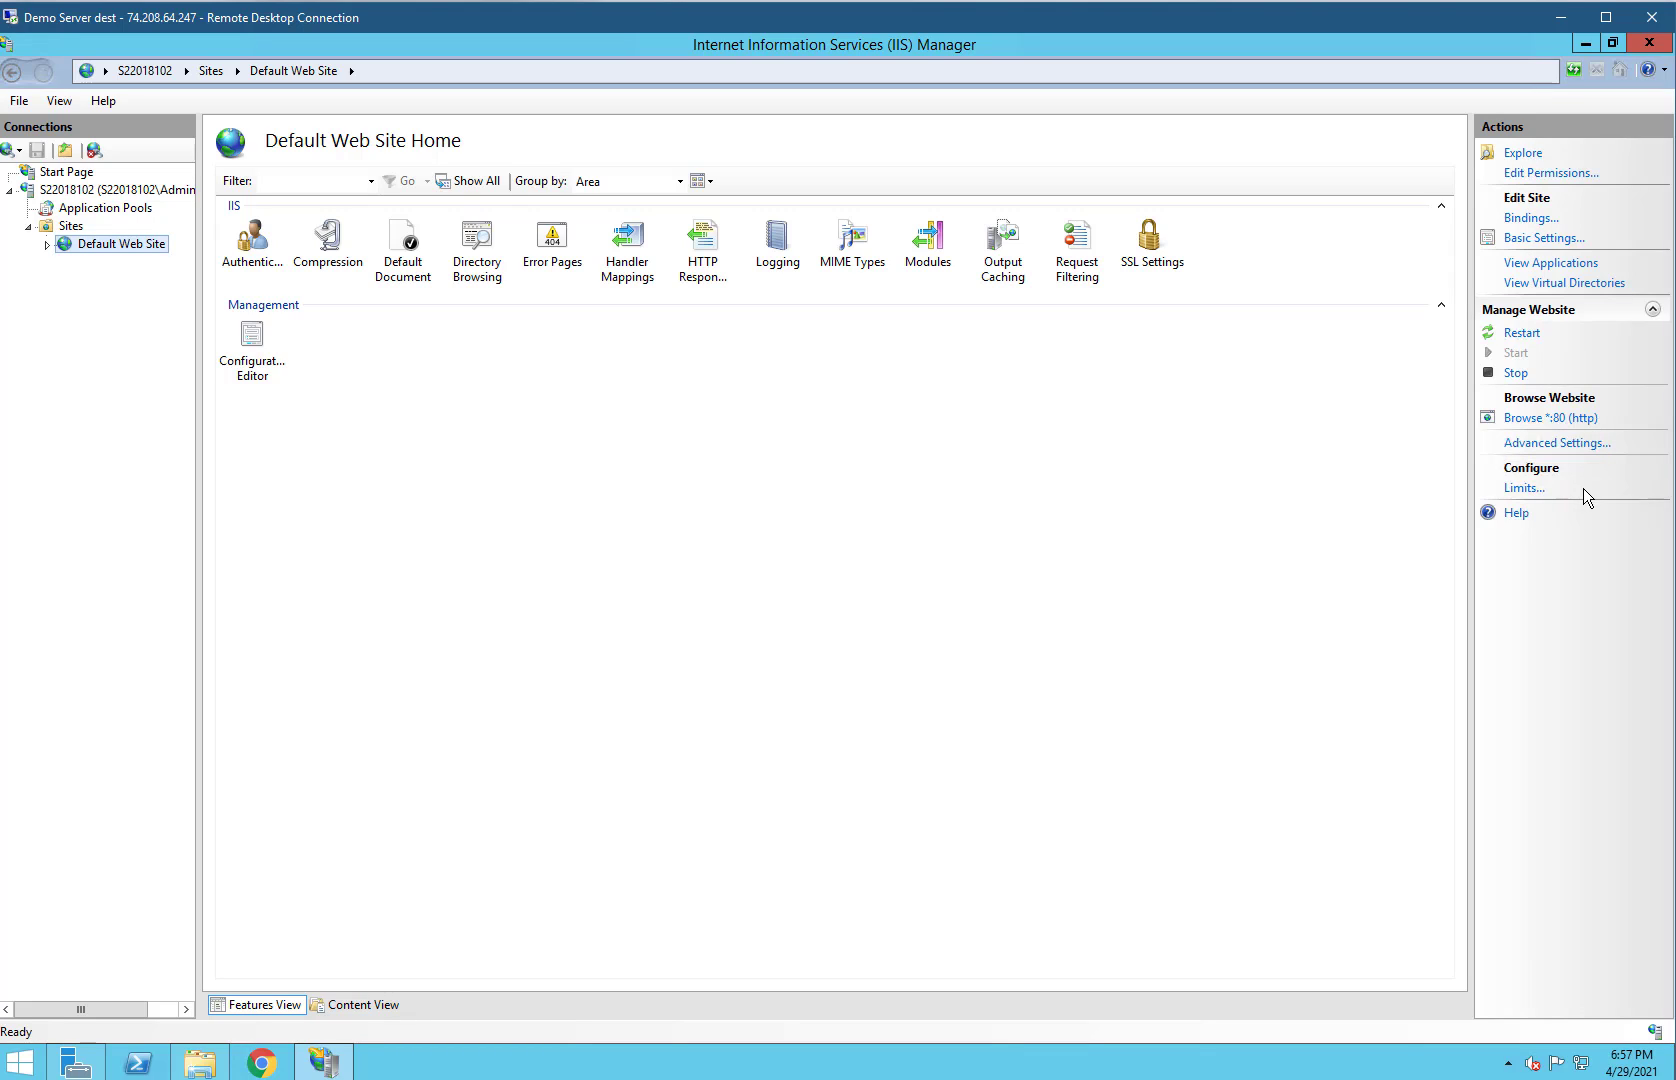
{"action": "left_click", "coordinate": [1536, 420]}
{"action": "left_click", "coordinate": [27, 227]}
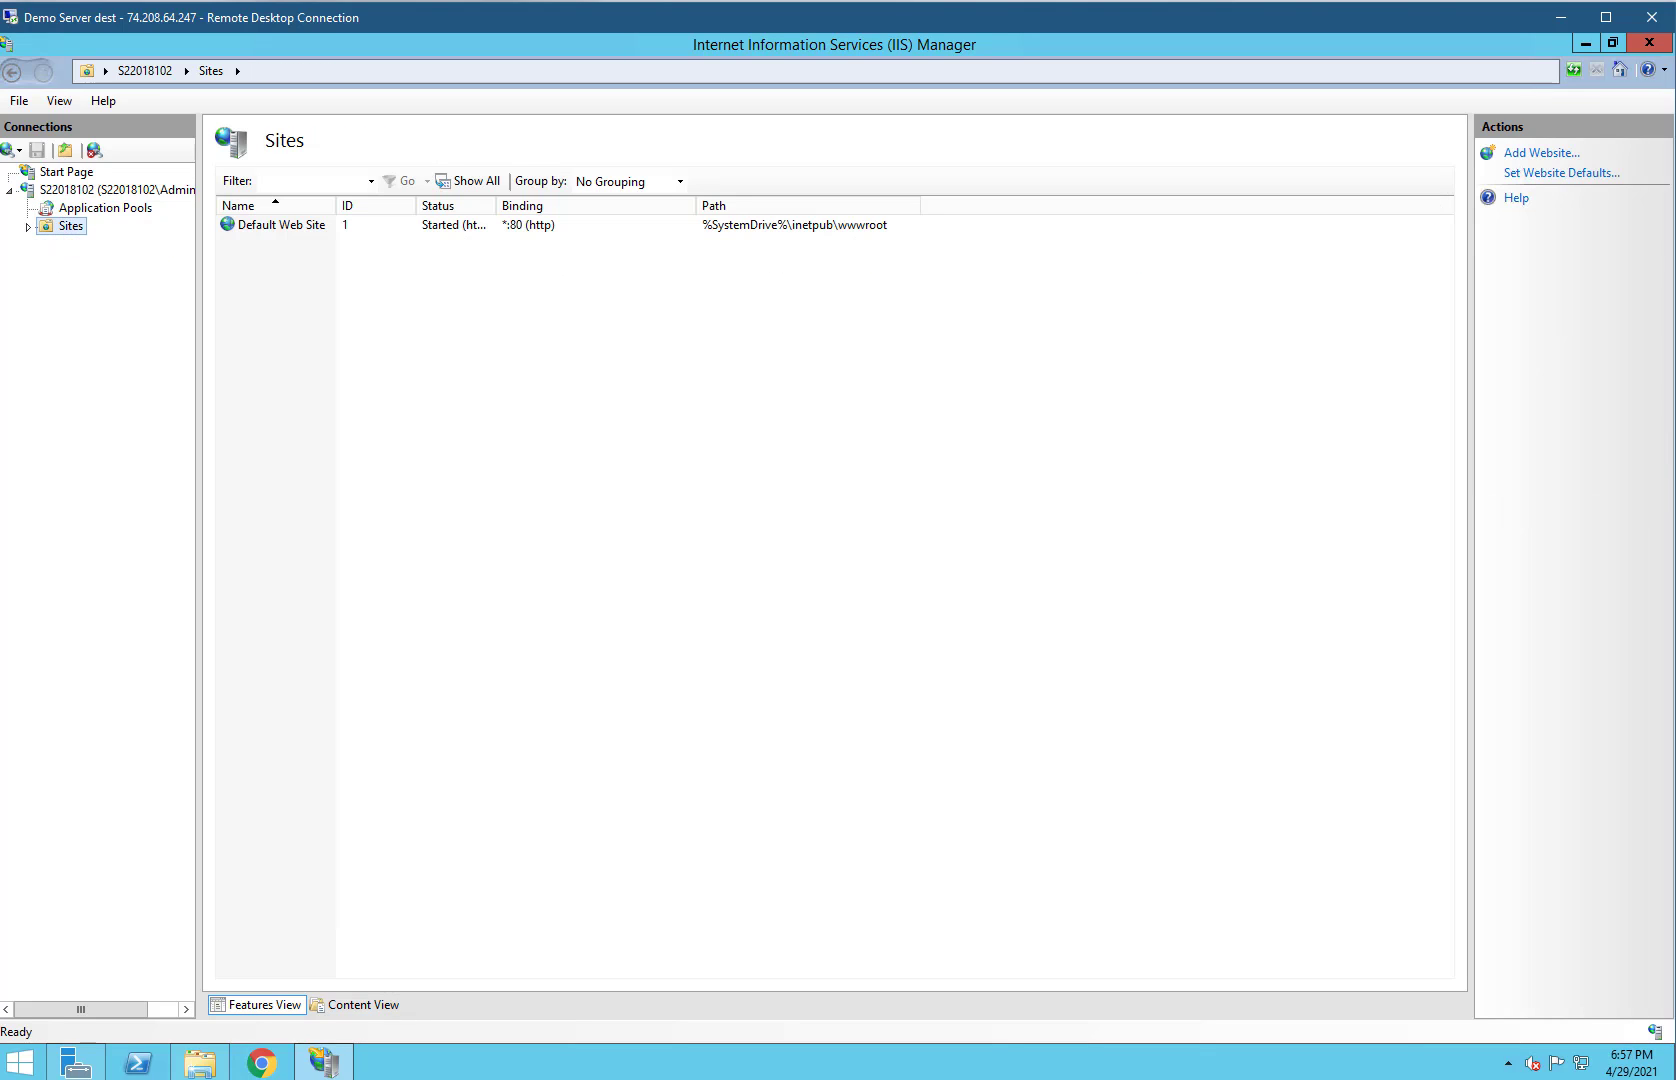
Step: Close IIS Manager, the wwwroot folder window and Server Manager
{"action": "left_click", "coordinate": [1648, 44]}
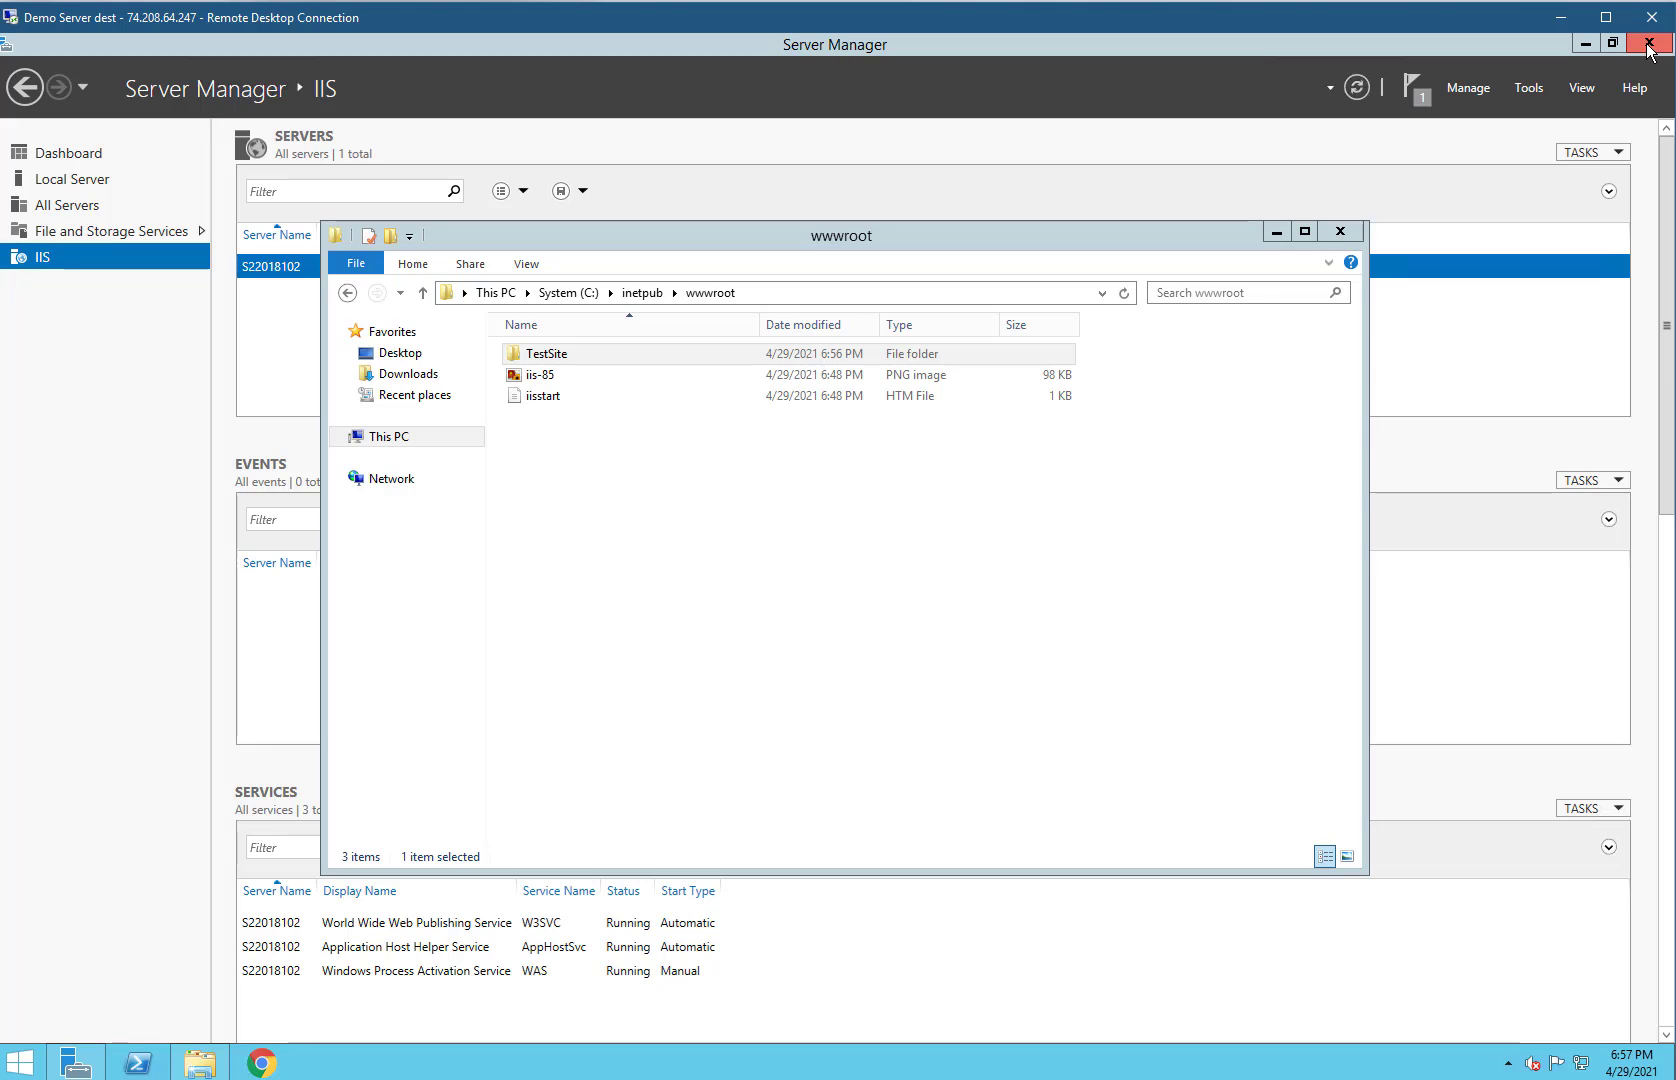
{"action": "left_click", "coordinate": [1343, 233]}
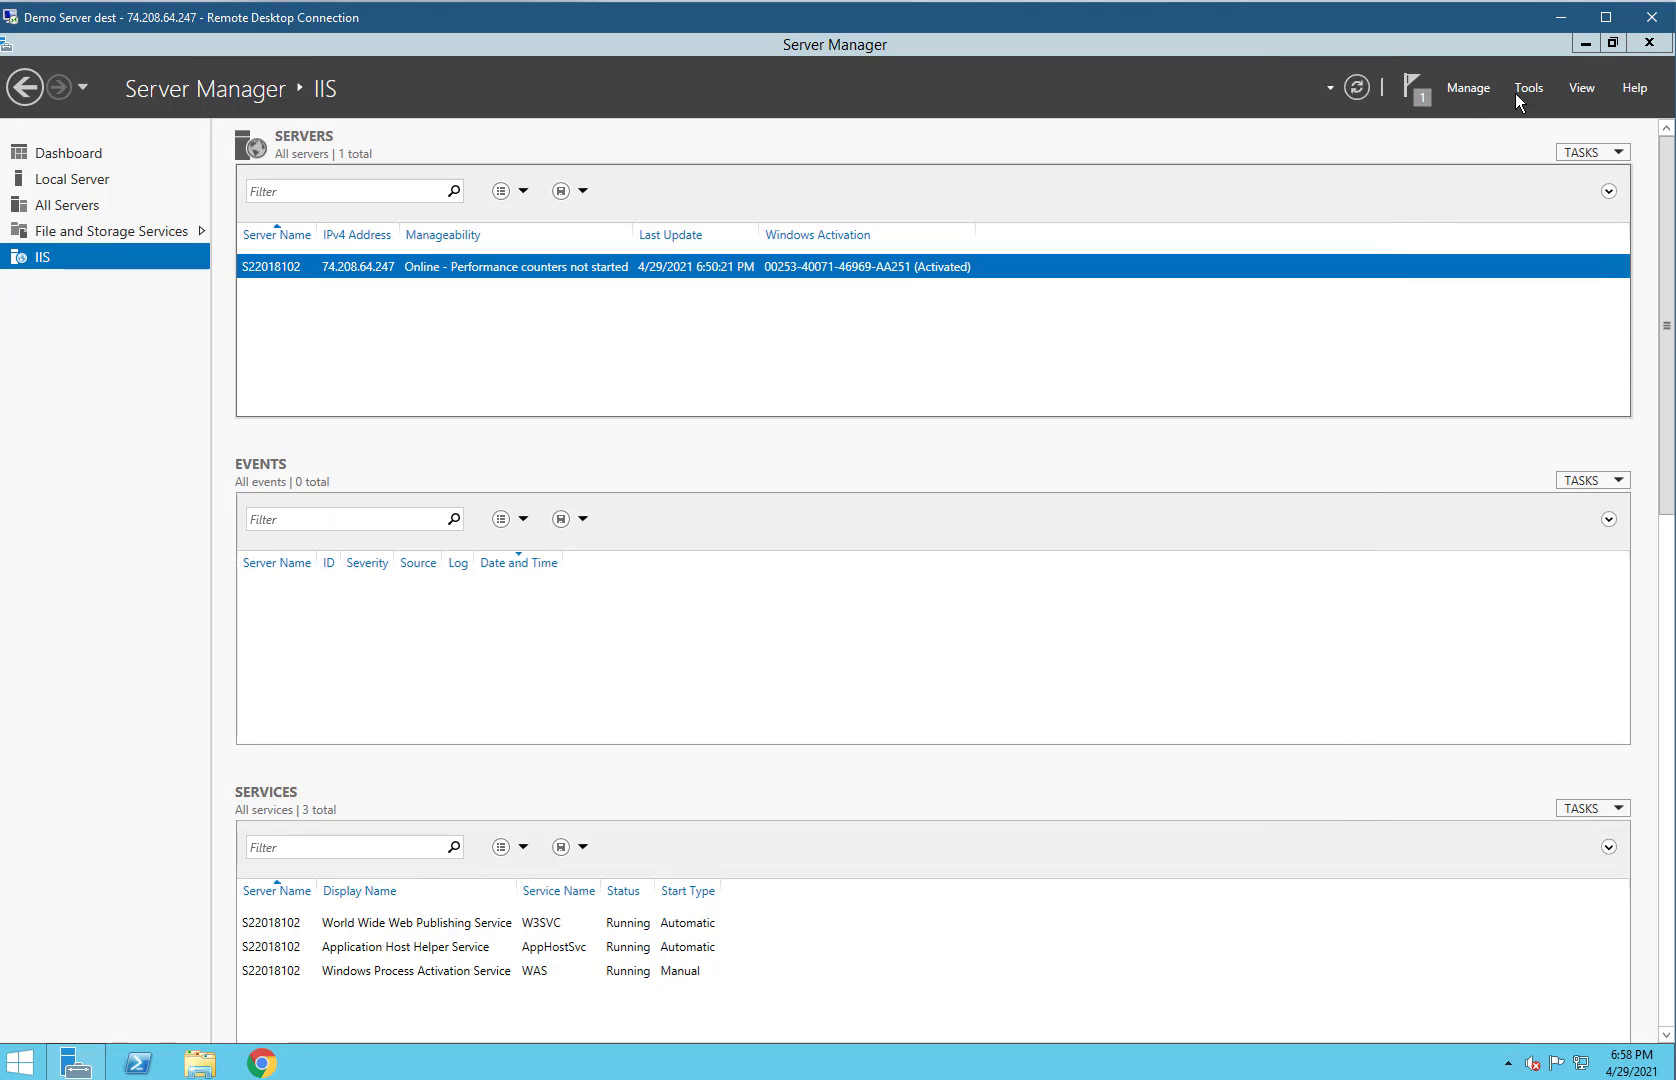
{"action": "left_click", "coordinate": [1649, 44]}
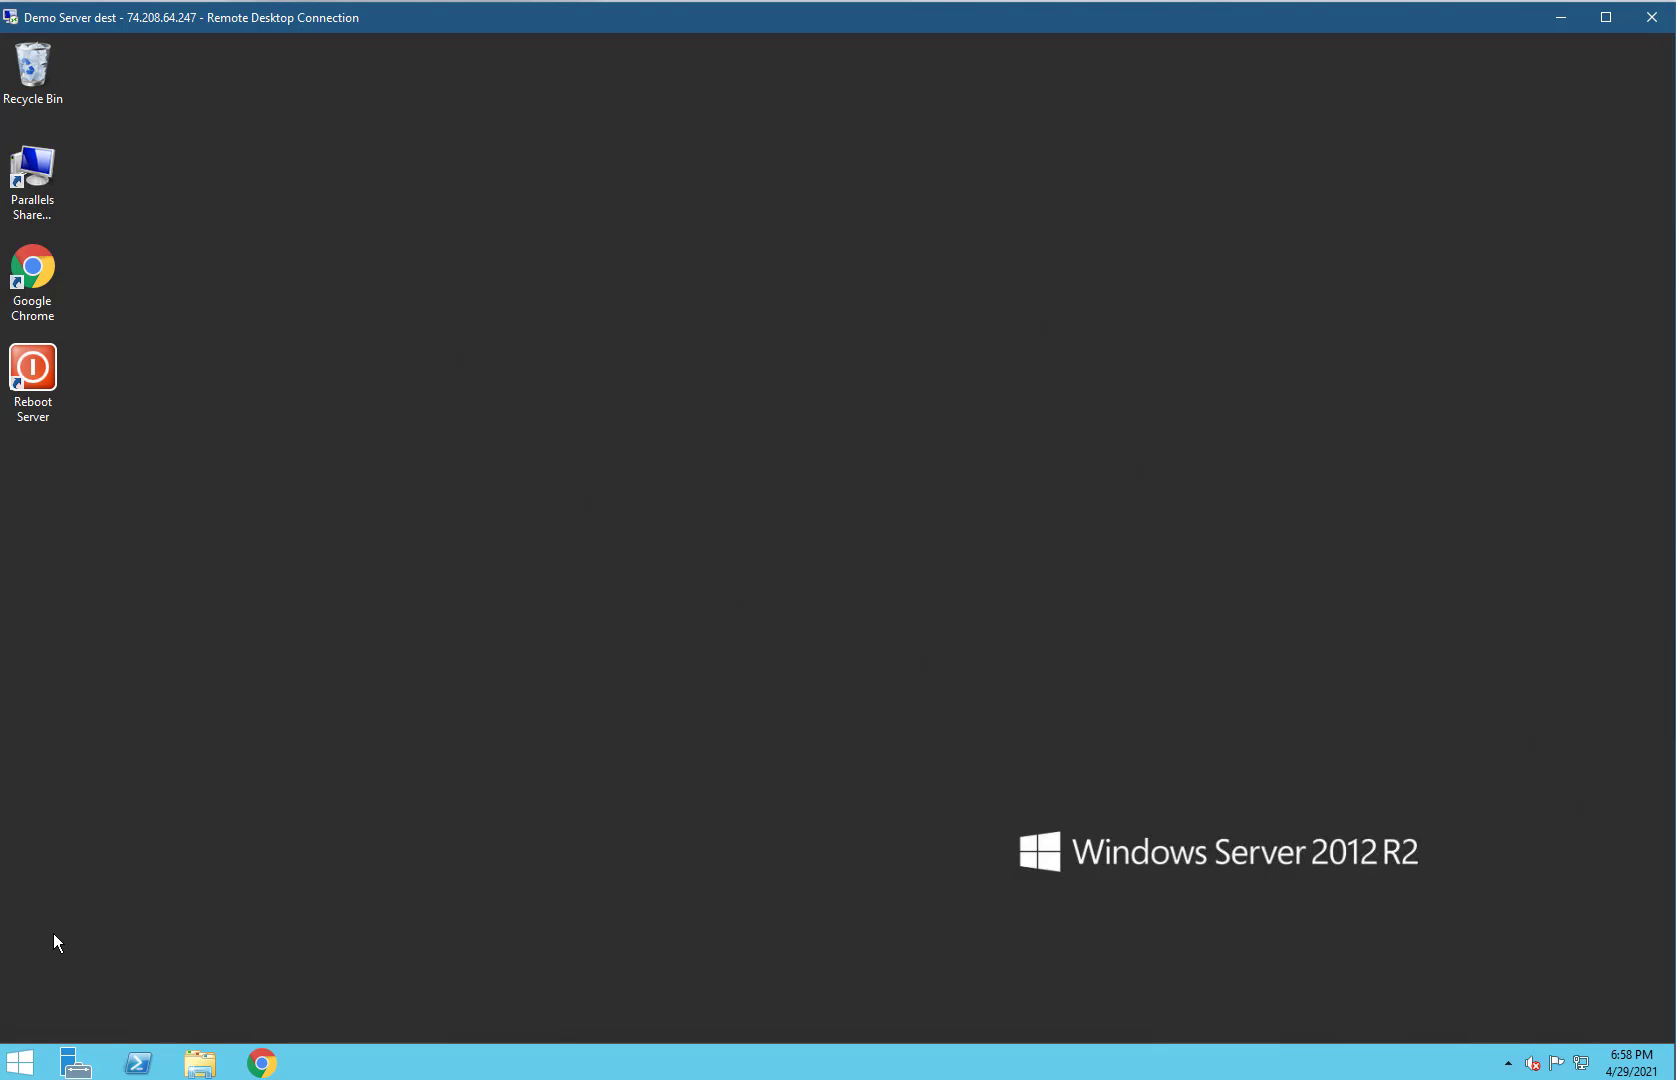
Step: Launch Microsoft SQL Server Management Studio and open the Object Explorer server connection dialog
{"action": "left_click", "coordinate": [18, 1066]}
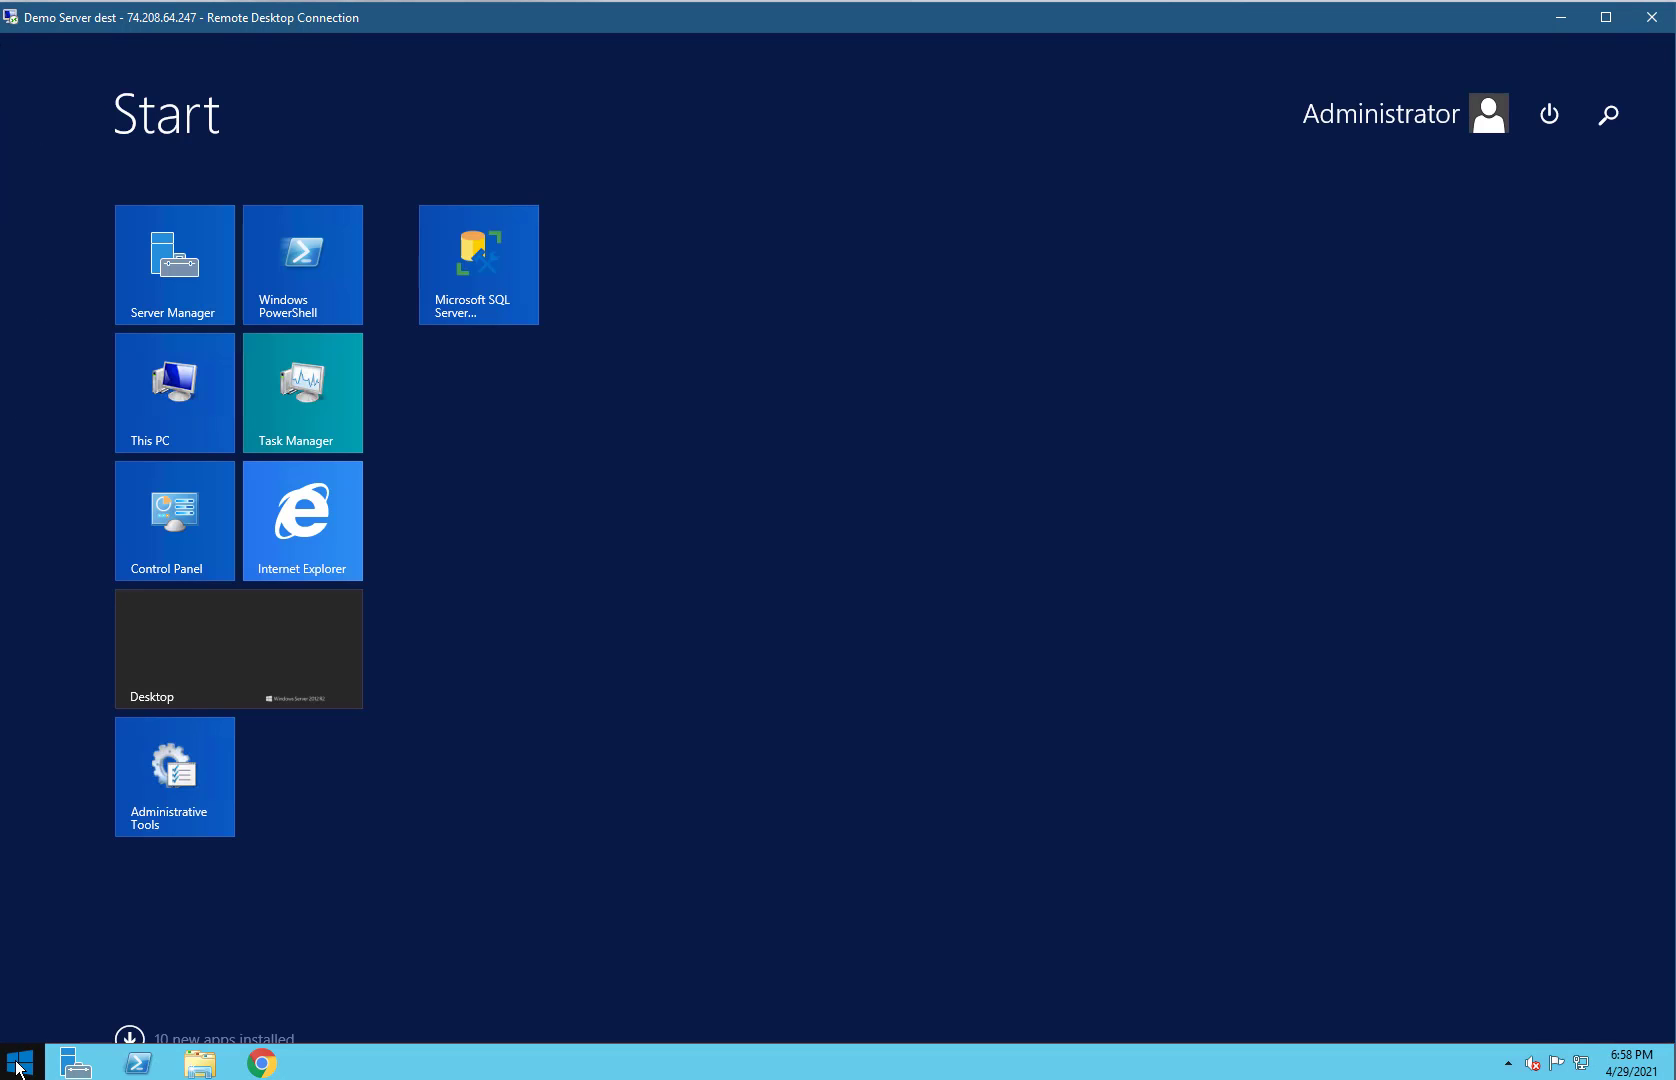
{"action": "left_click", "coordinate": [521, 275]}
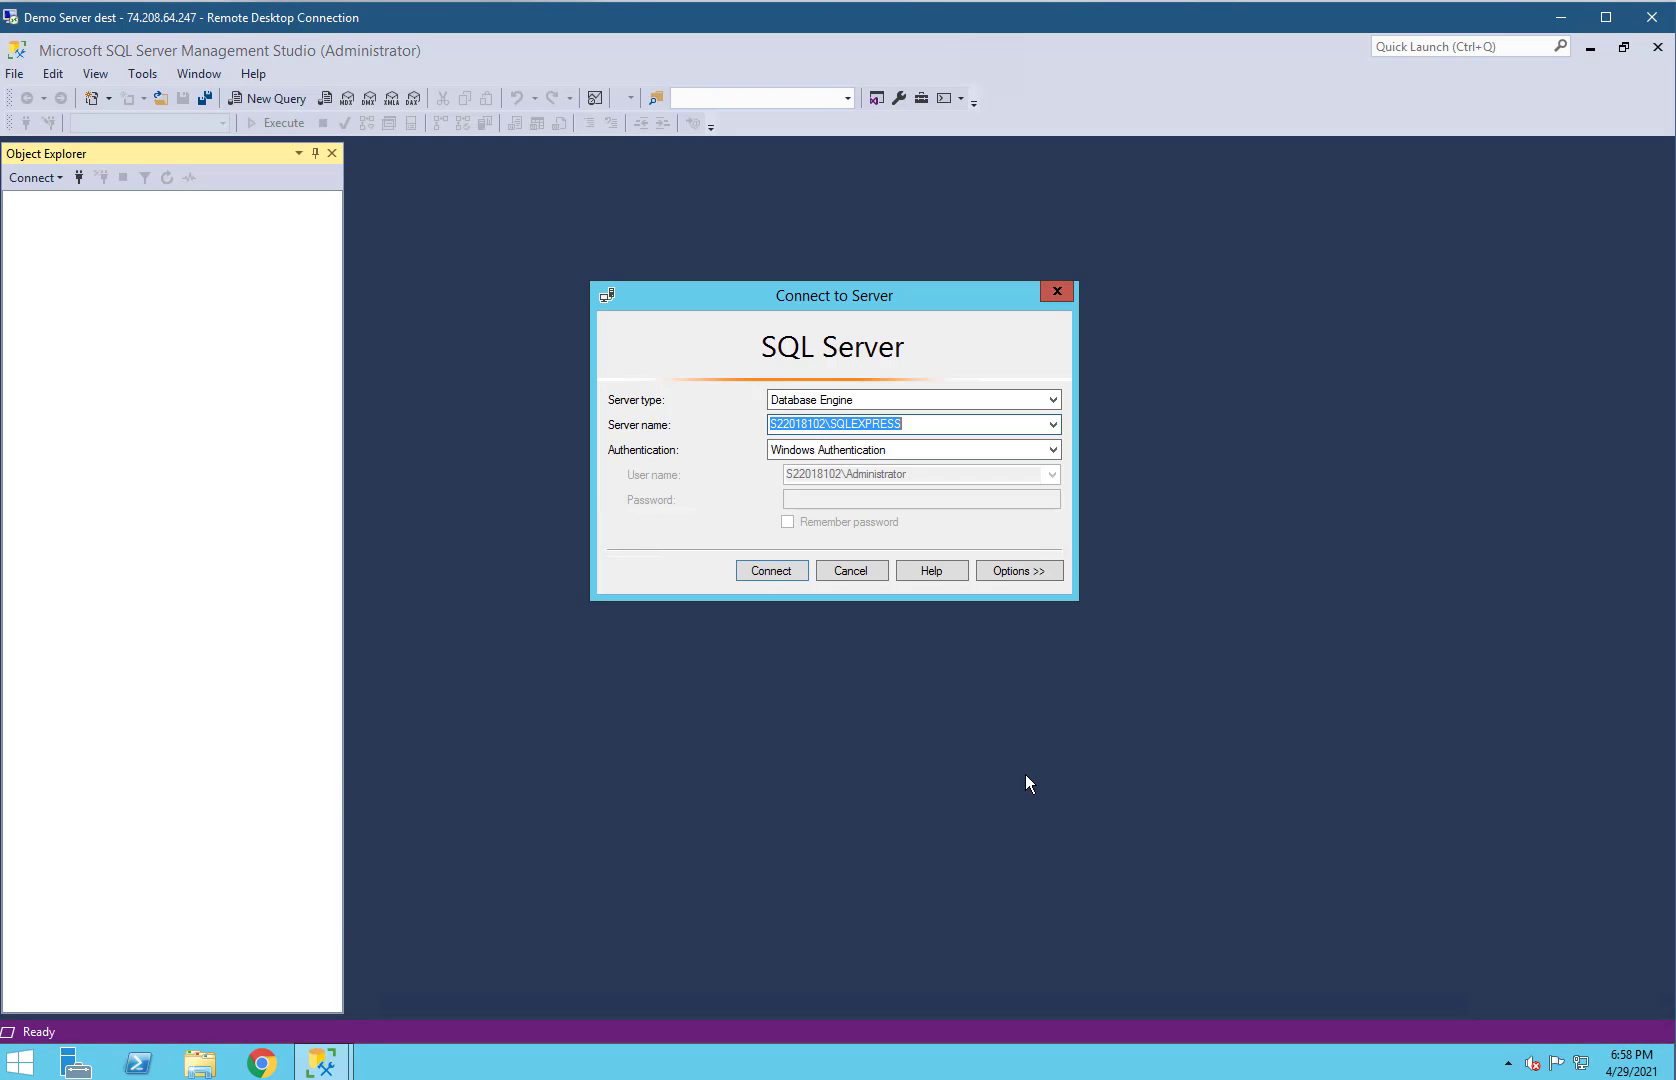
{"action": "left_click", "coordinate": [770, 570]}
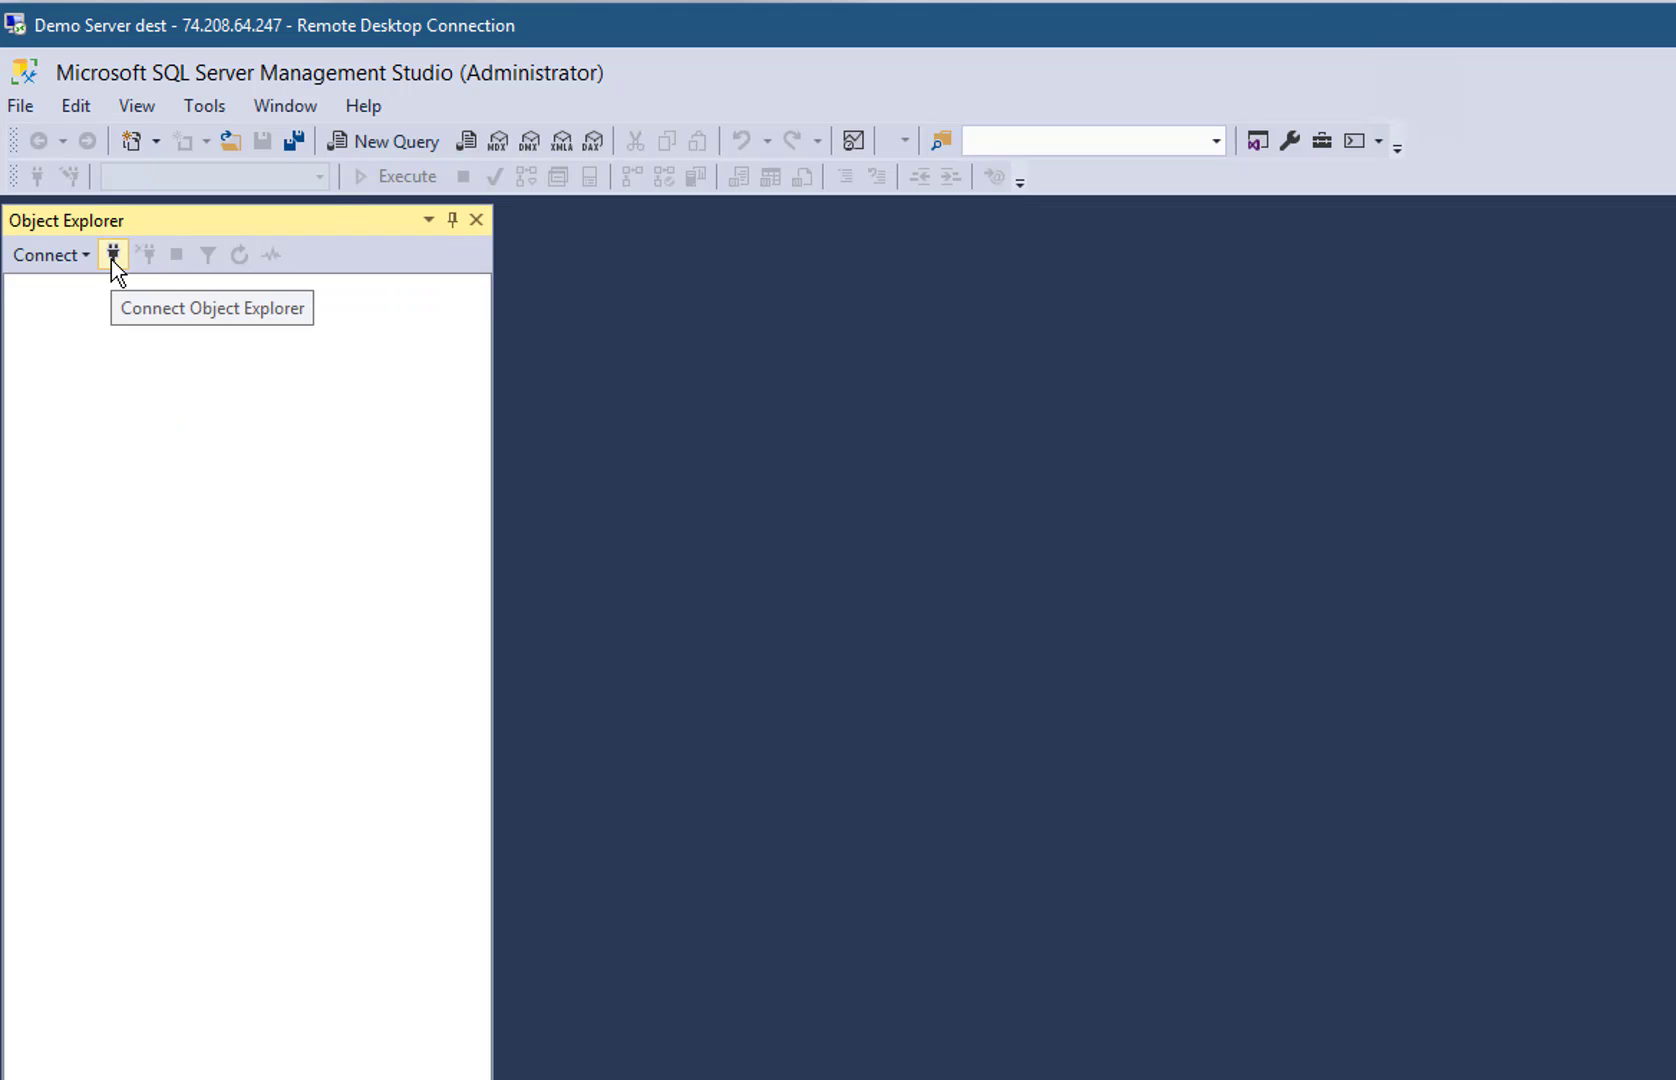
{"action": "left_click", "coordinate": [113, 256]}
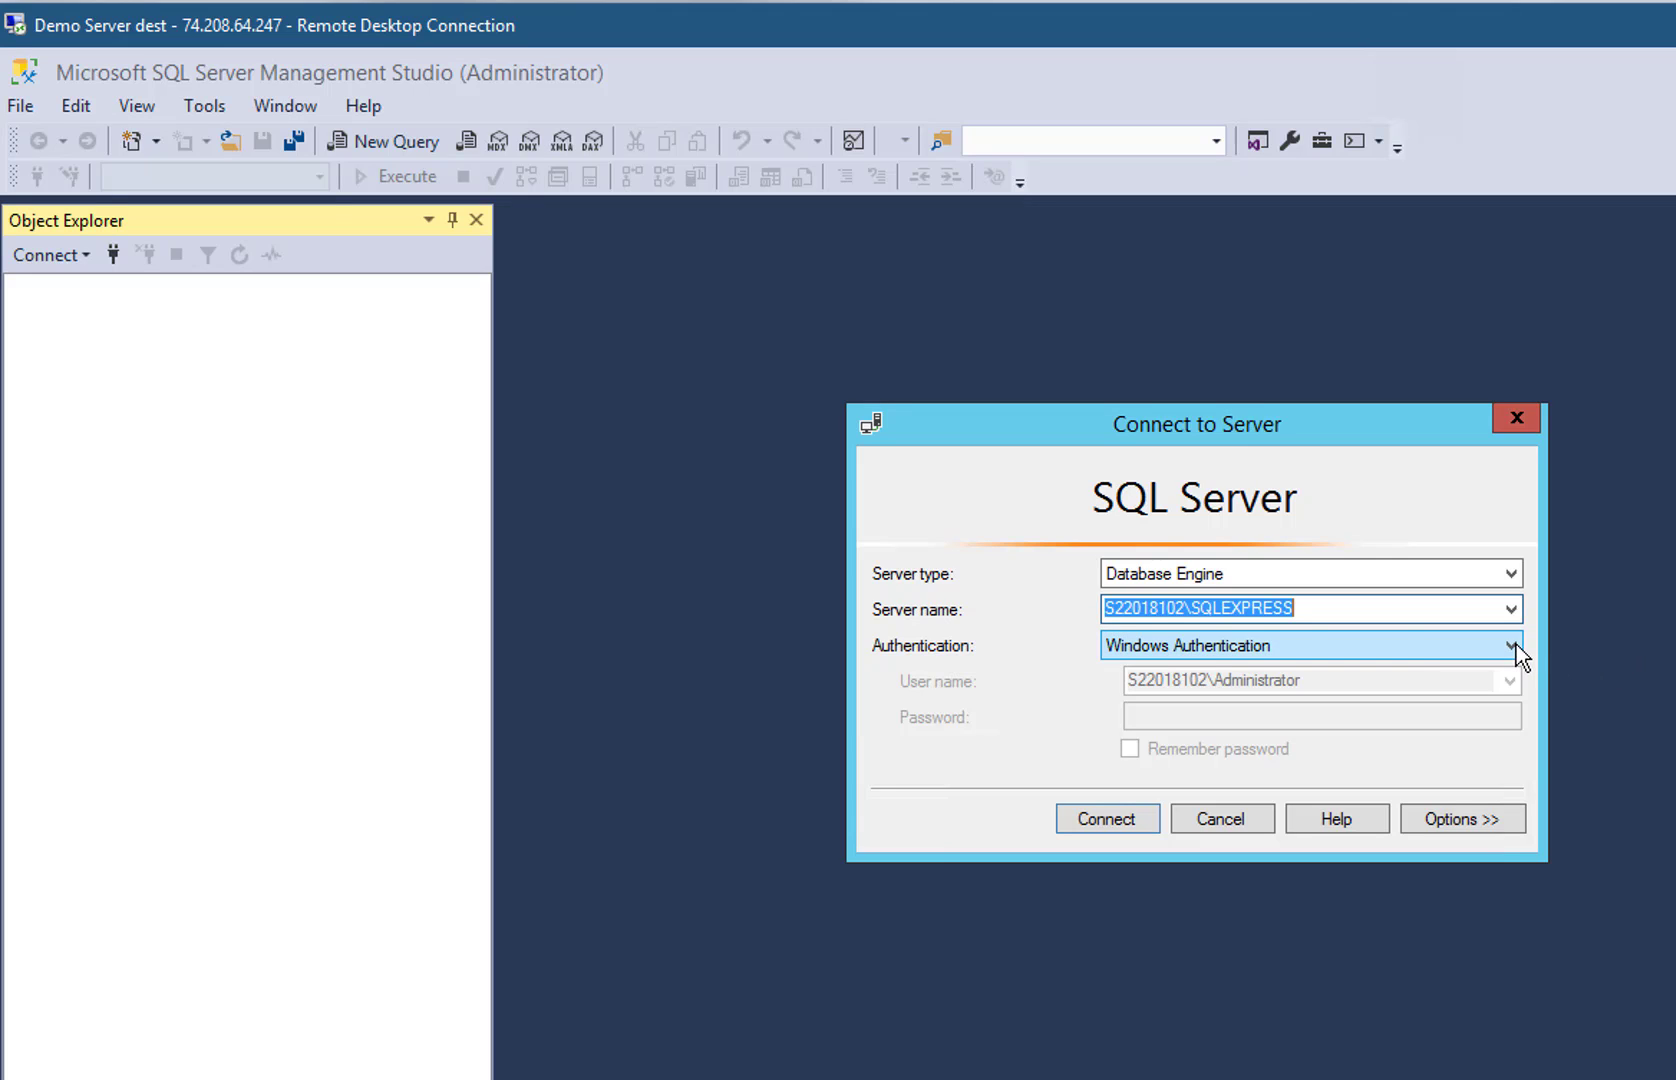
Step: Review the available authentication methods, keep Windows Authentication, and connect to the S22018102\SQLEXPRESS database engine
{"action": "left_click", "coordinate": [1171, 642]}
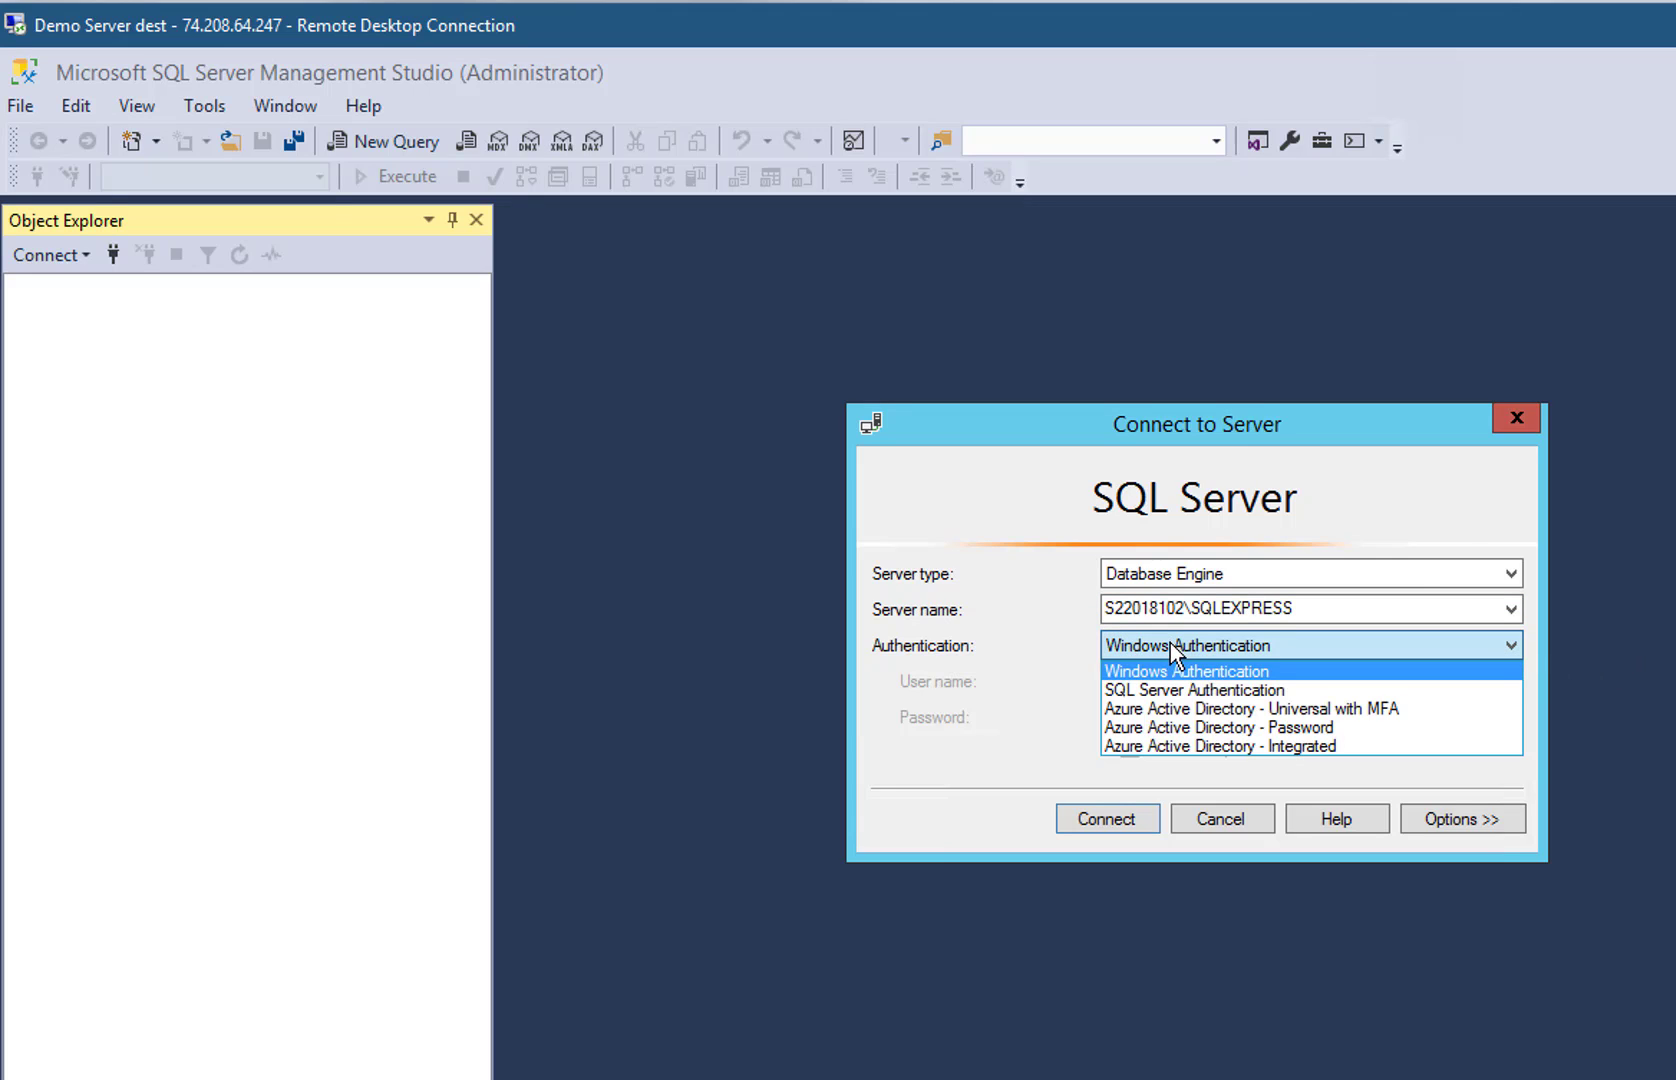
{"action": "left_click", "coordinate": [1171, 643]}
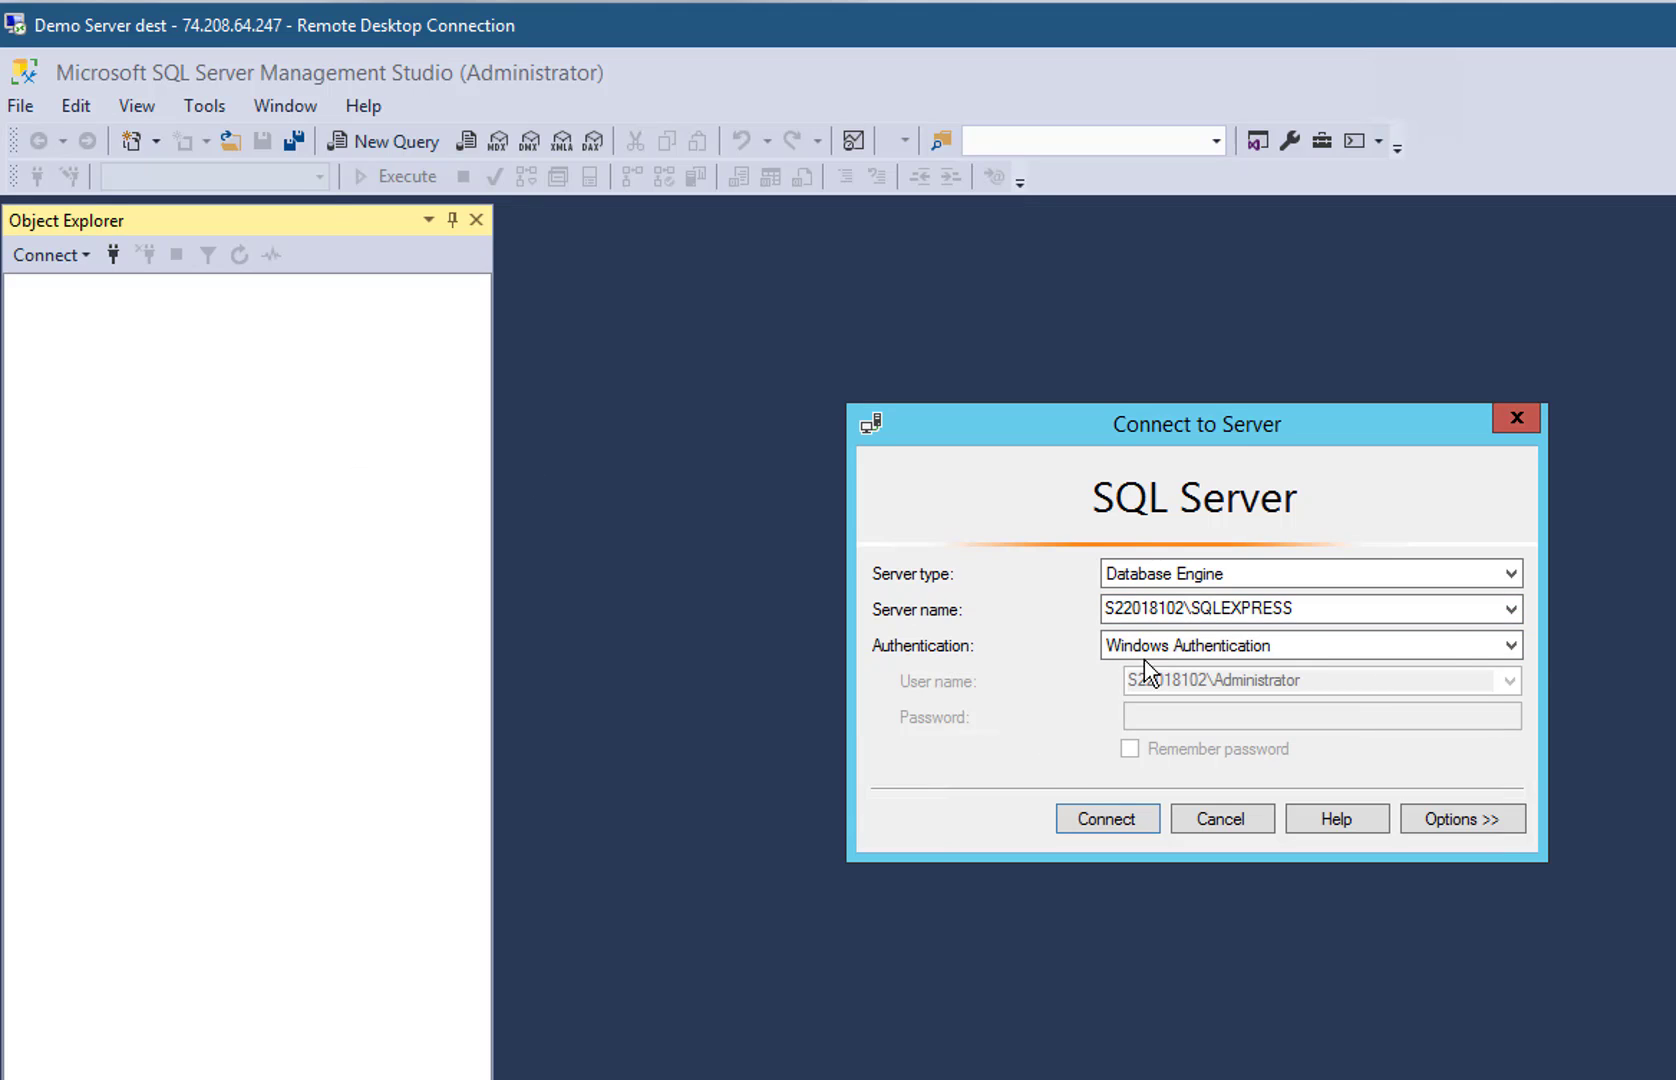
{"action": "left_click", "coordinate": [1510, 648]}
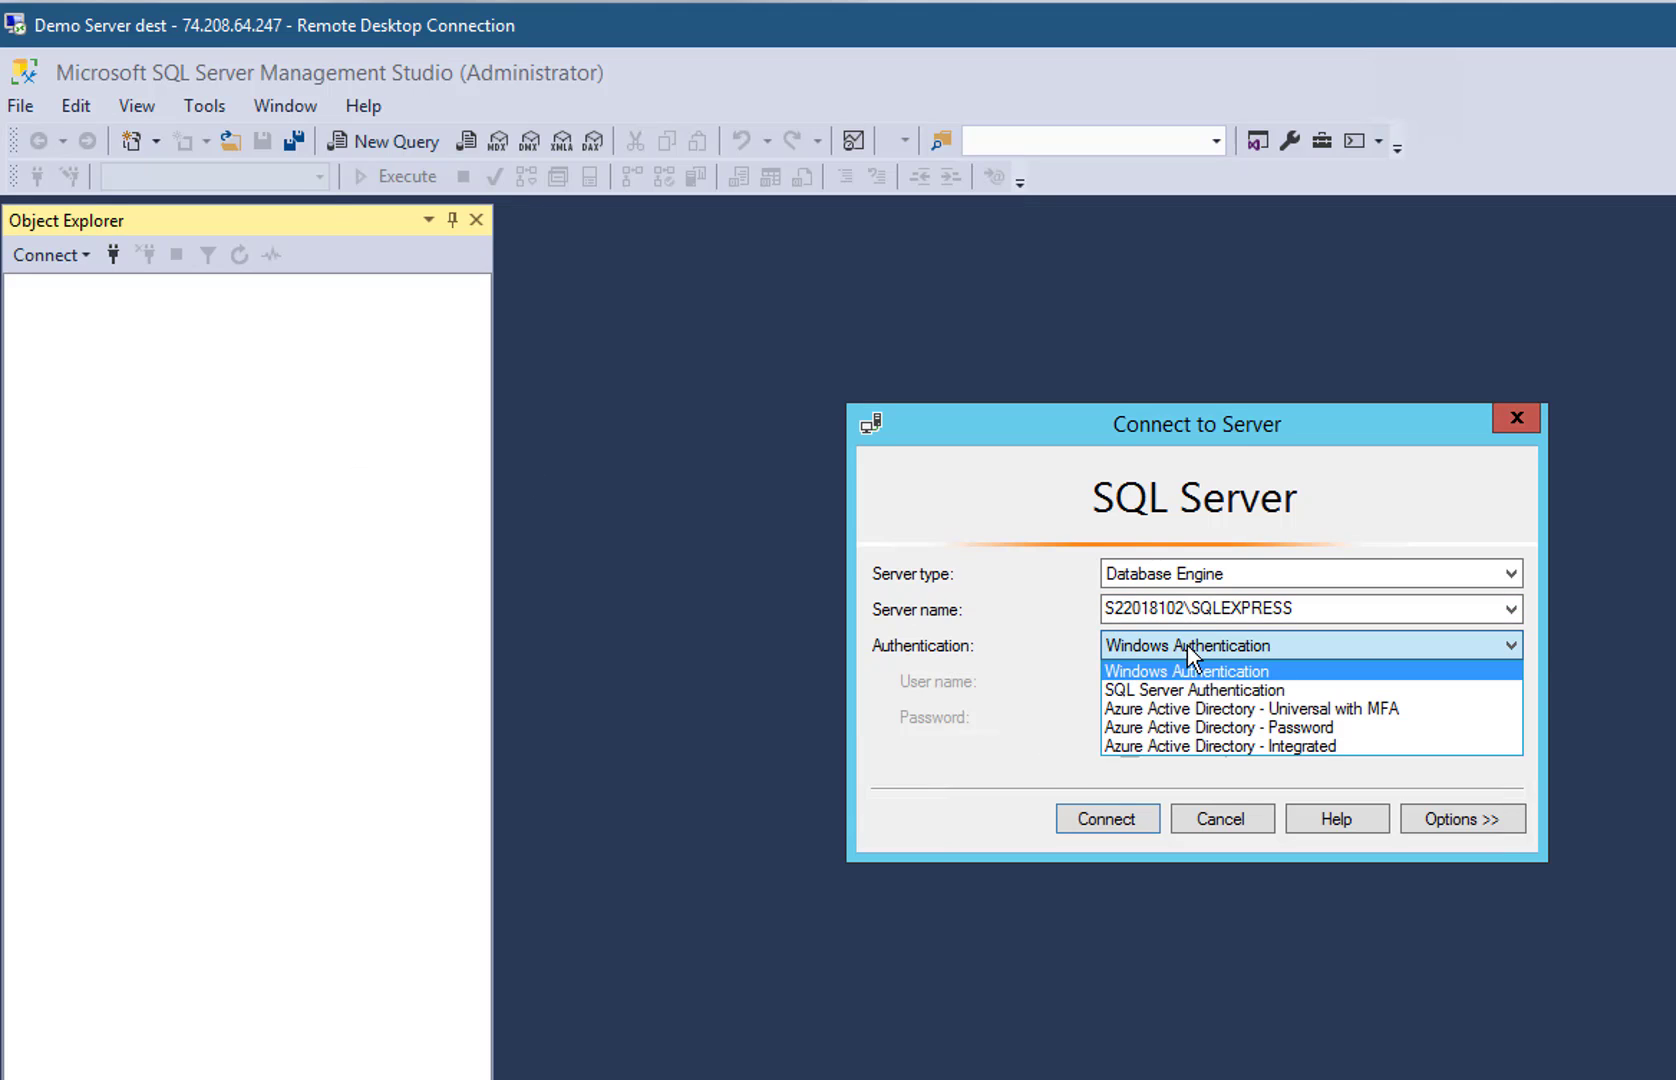
{"action": "left_click", "coordinate": [1172, 670]}
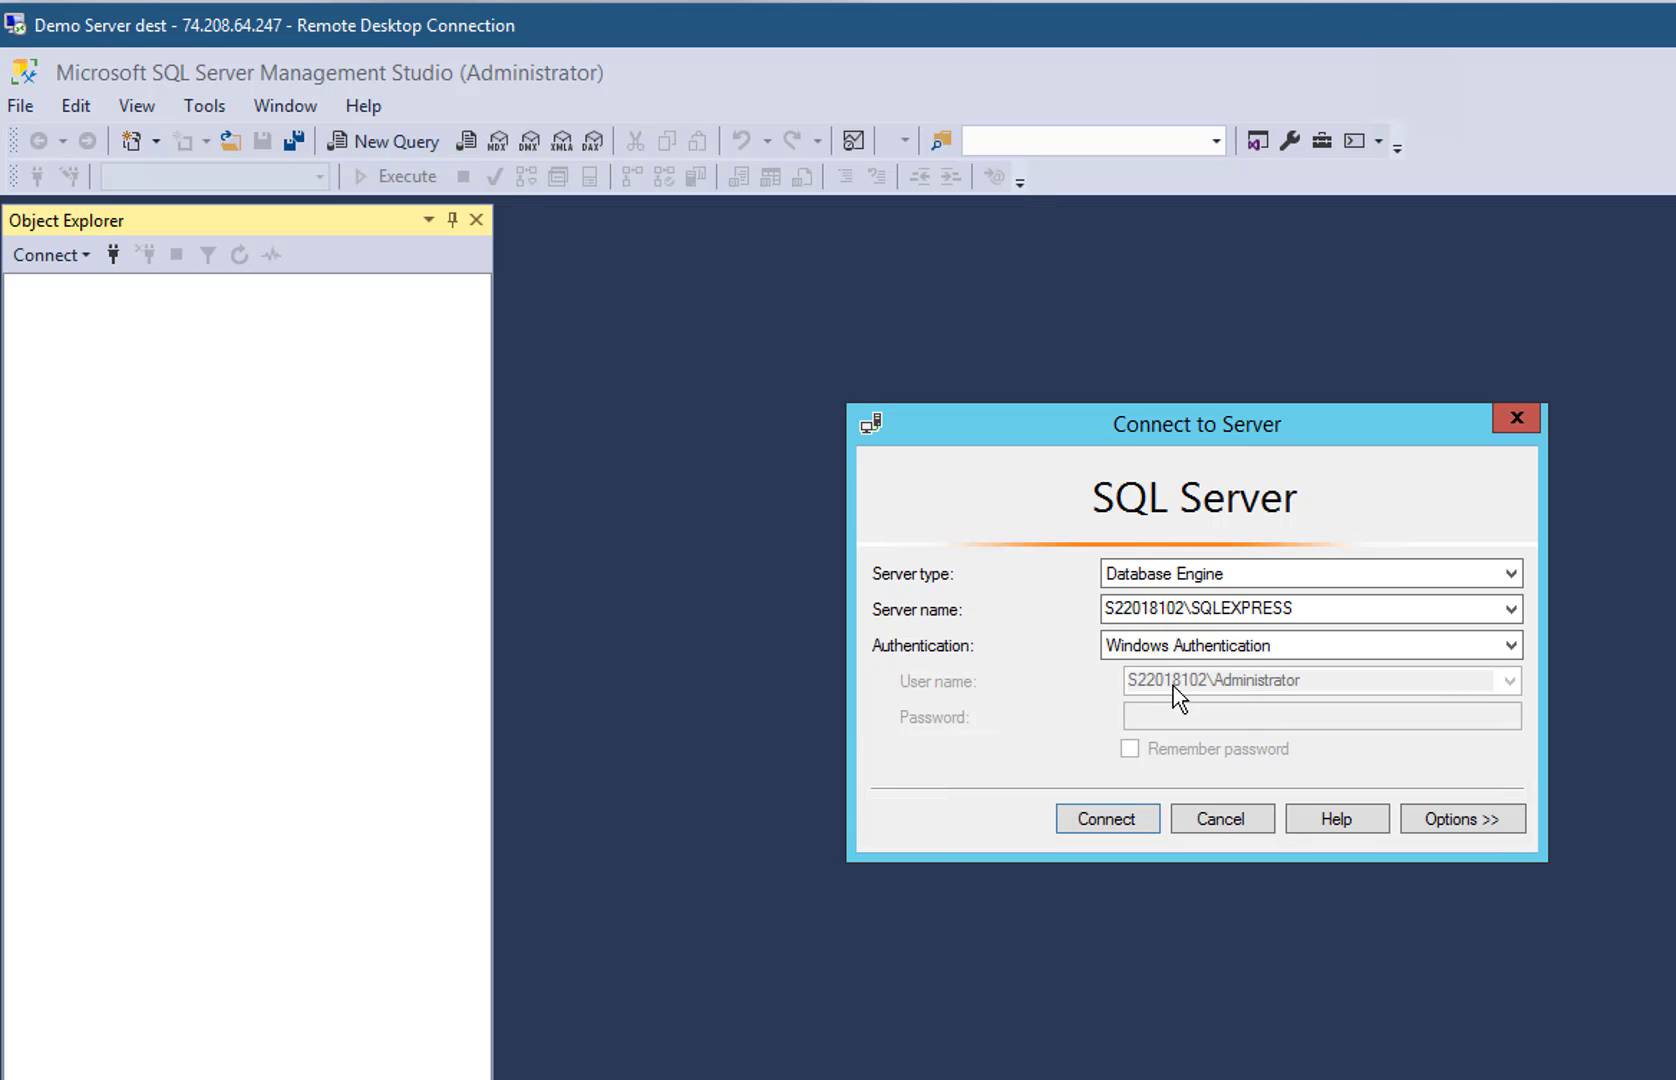
{"action": "left_click", "coordinate": [1154, 644]}
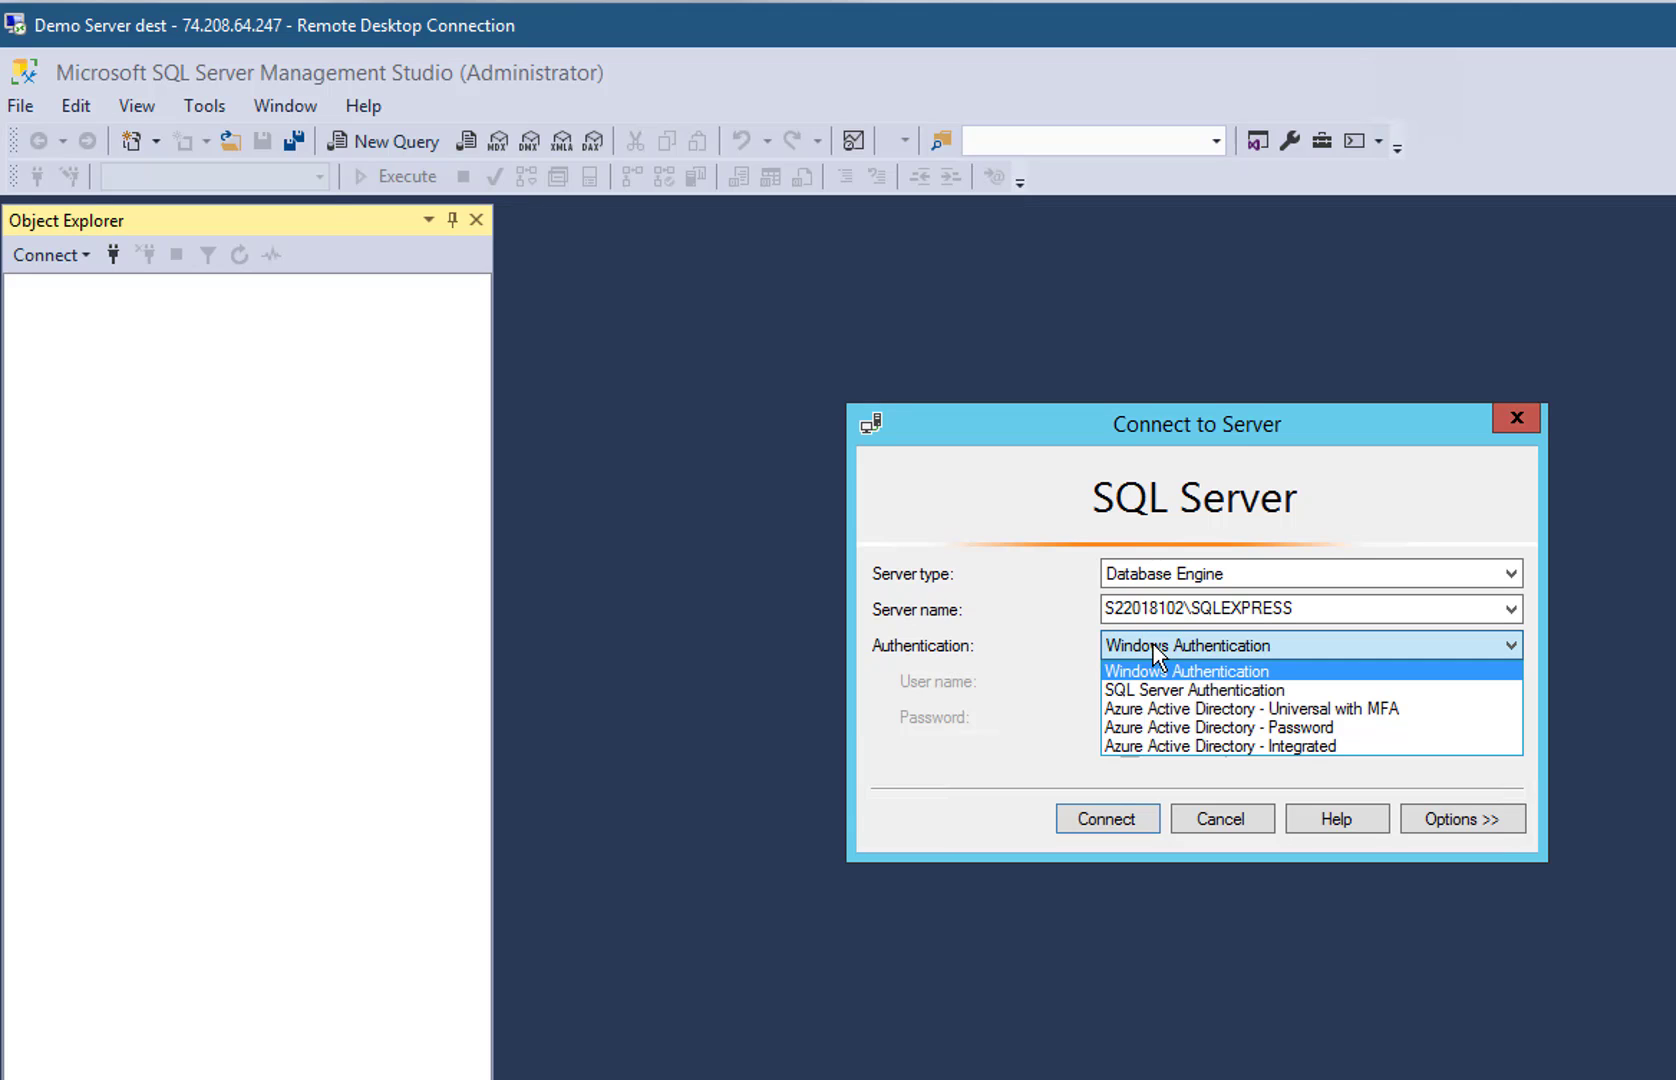
{"action": "left_click", "coordinate": [1154, 644]}
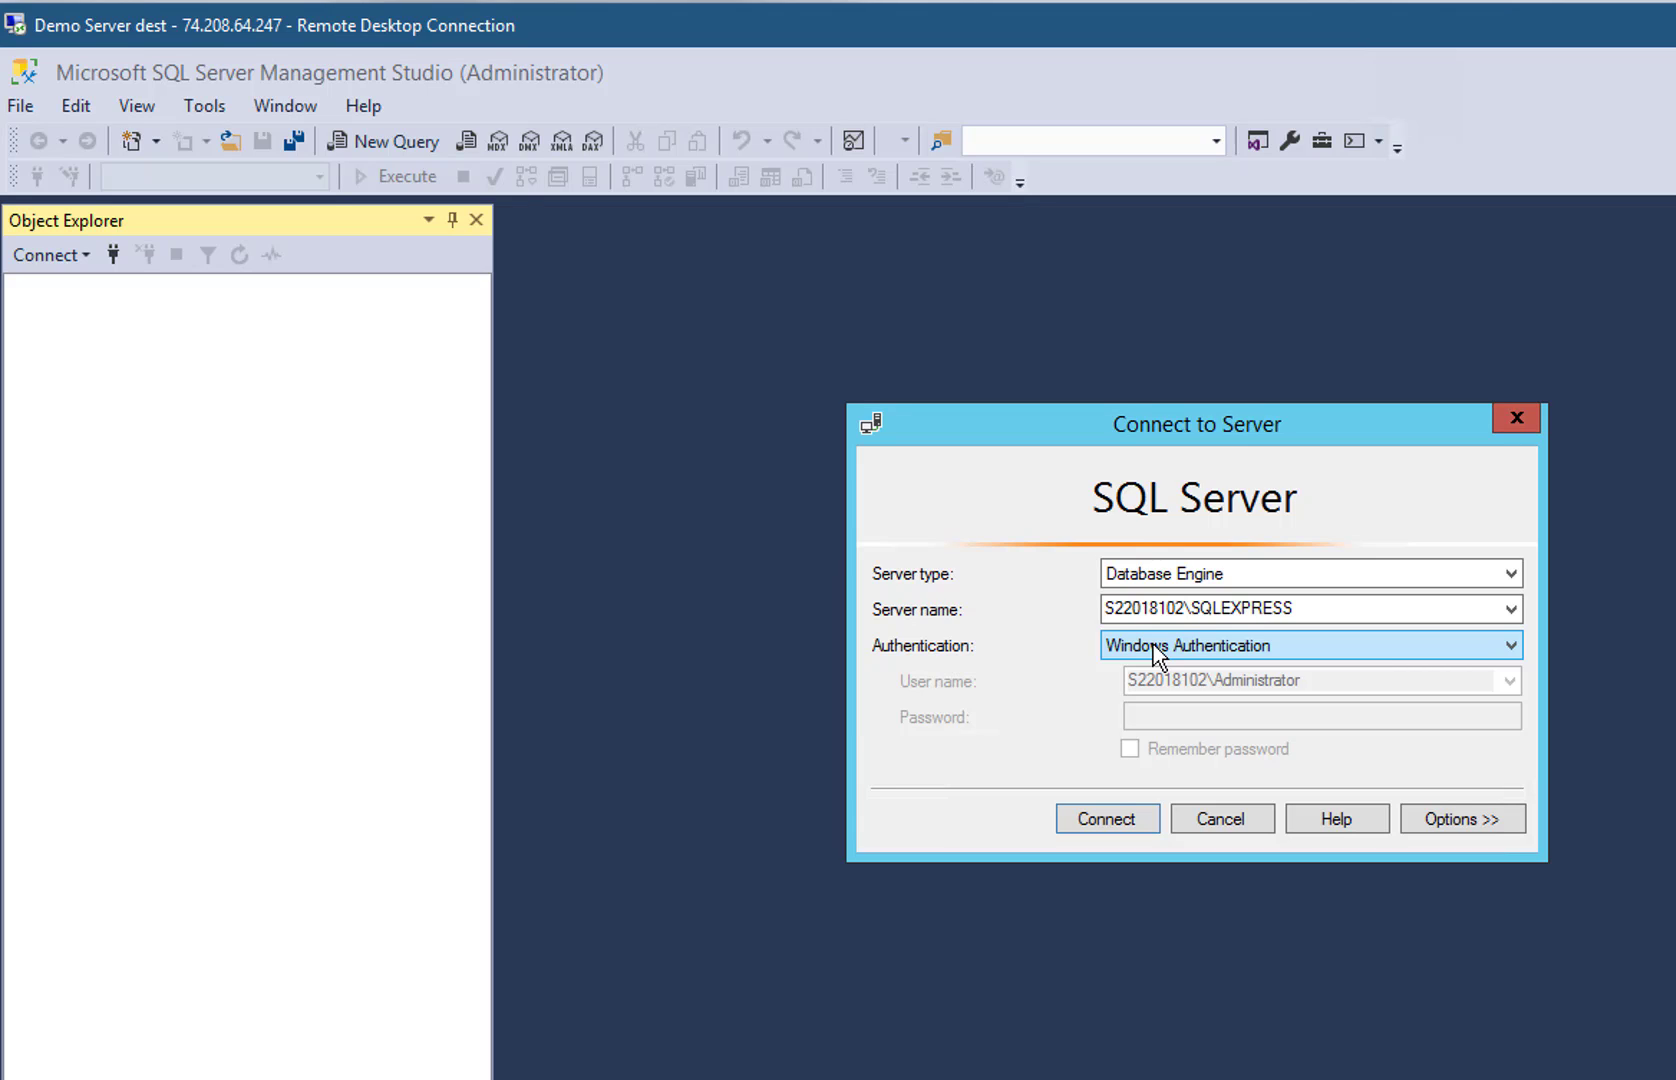
{"action": "left_click", "coordinate": [1107, 819]}
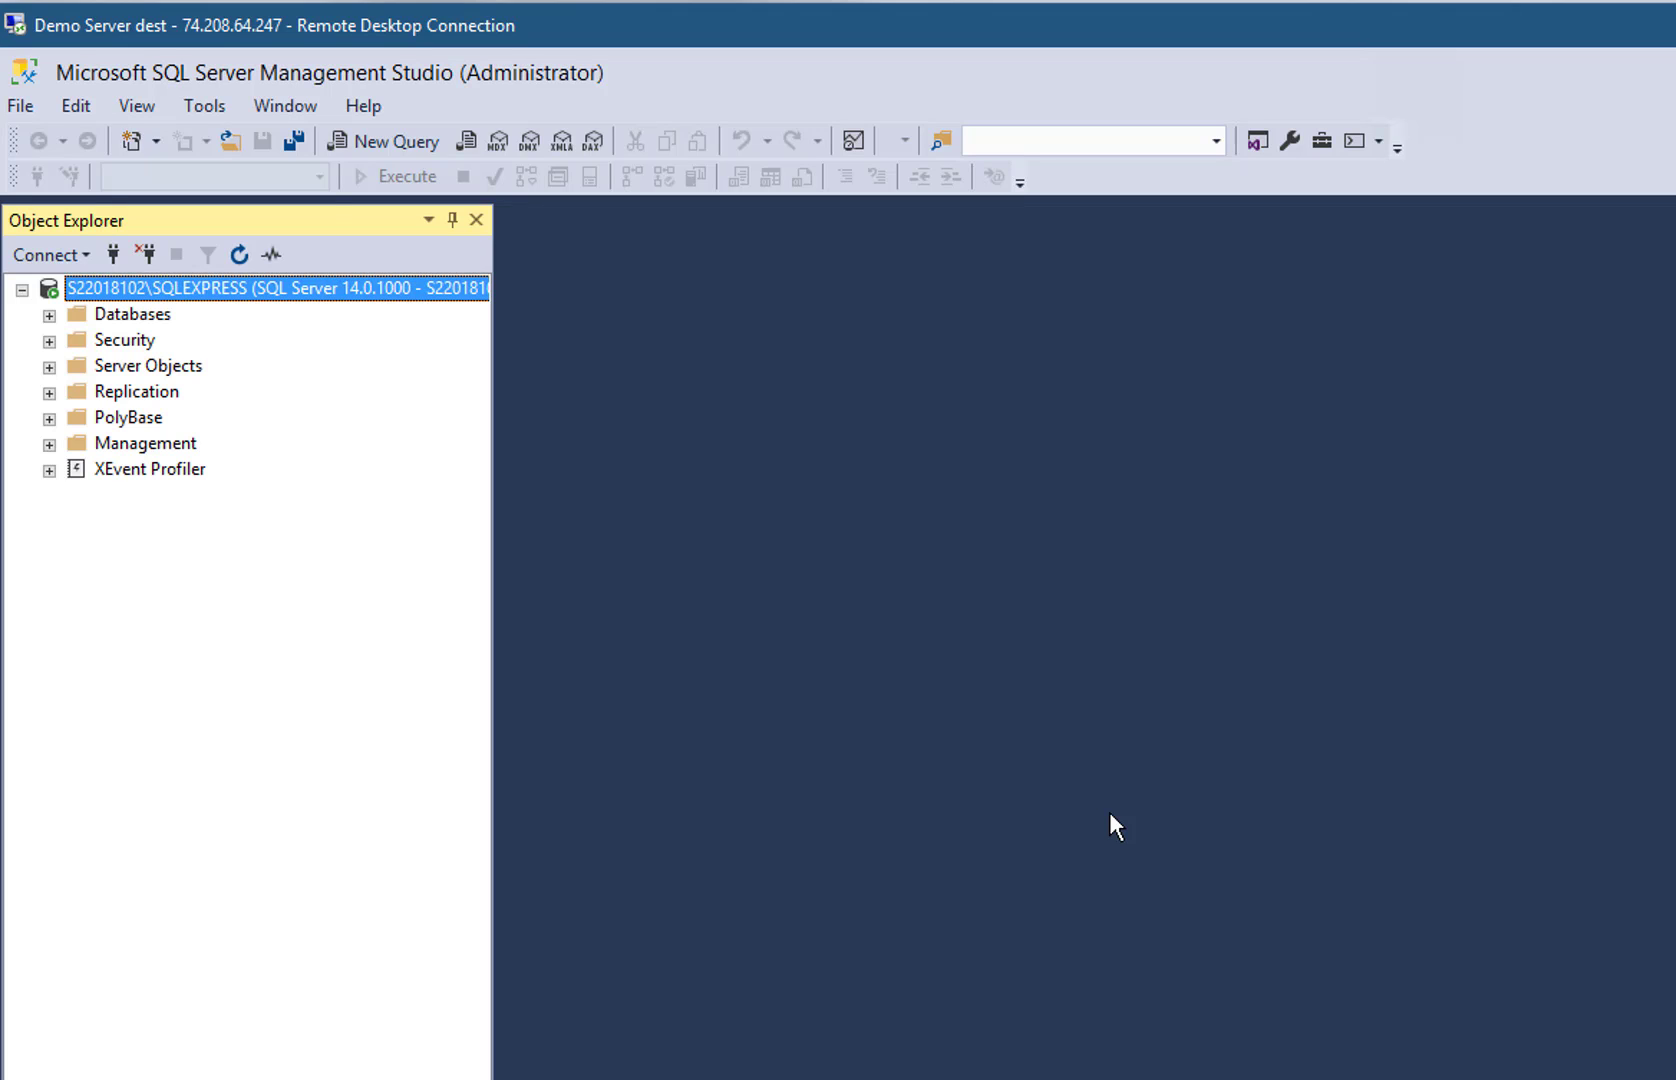
Step: Change the SQLEXPRESS instance's server authentication to SQL Server and Windows Authentication mode, and restart the instance
{"action": "right_click", "coordinate": [196, 296]}
{"action": "left_click", "coordinate": [283, 874]}
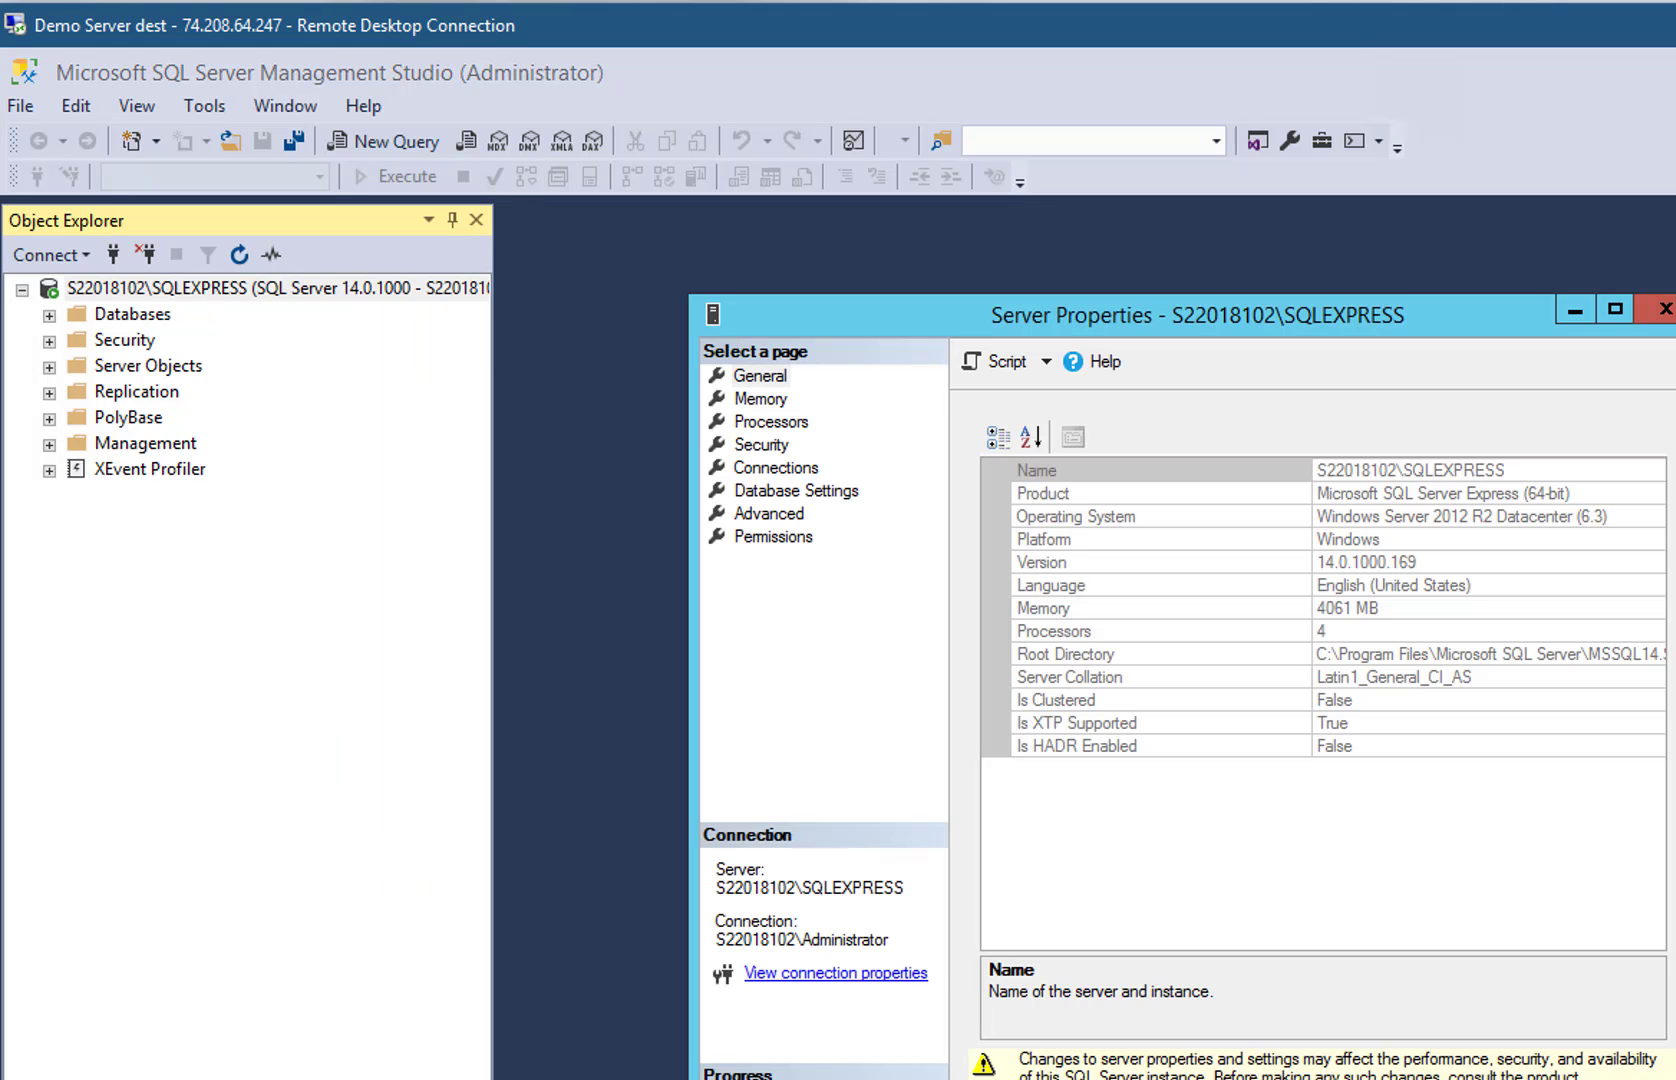
{"action": "left_click", "coordinate": [735, 437]}
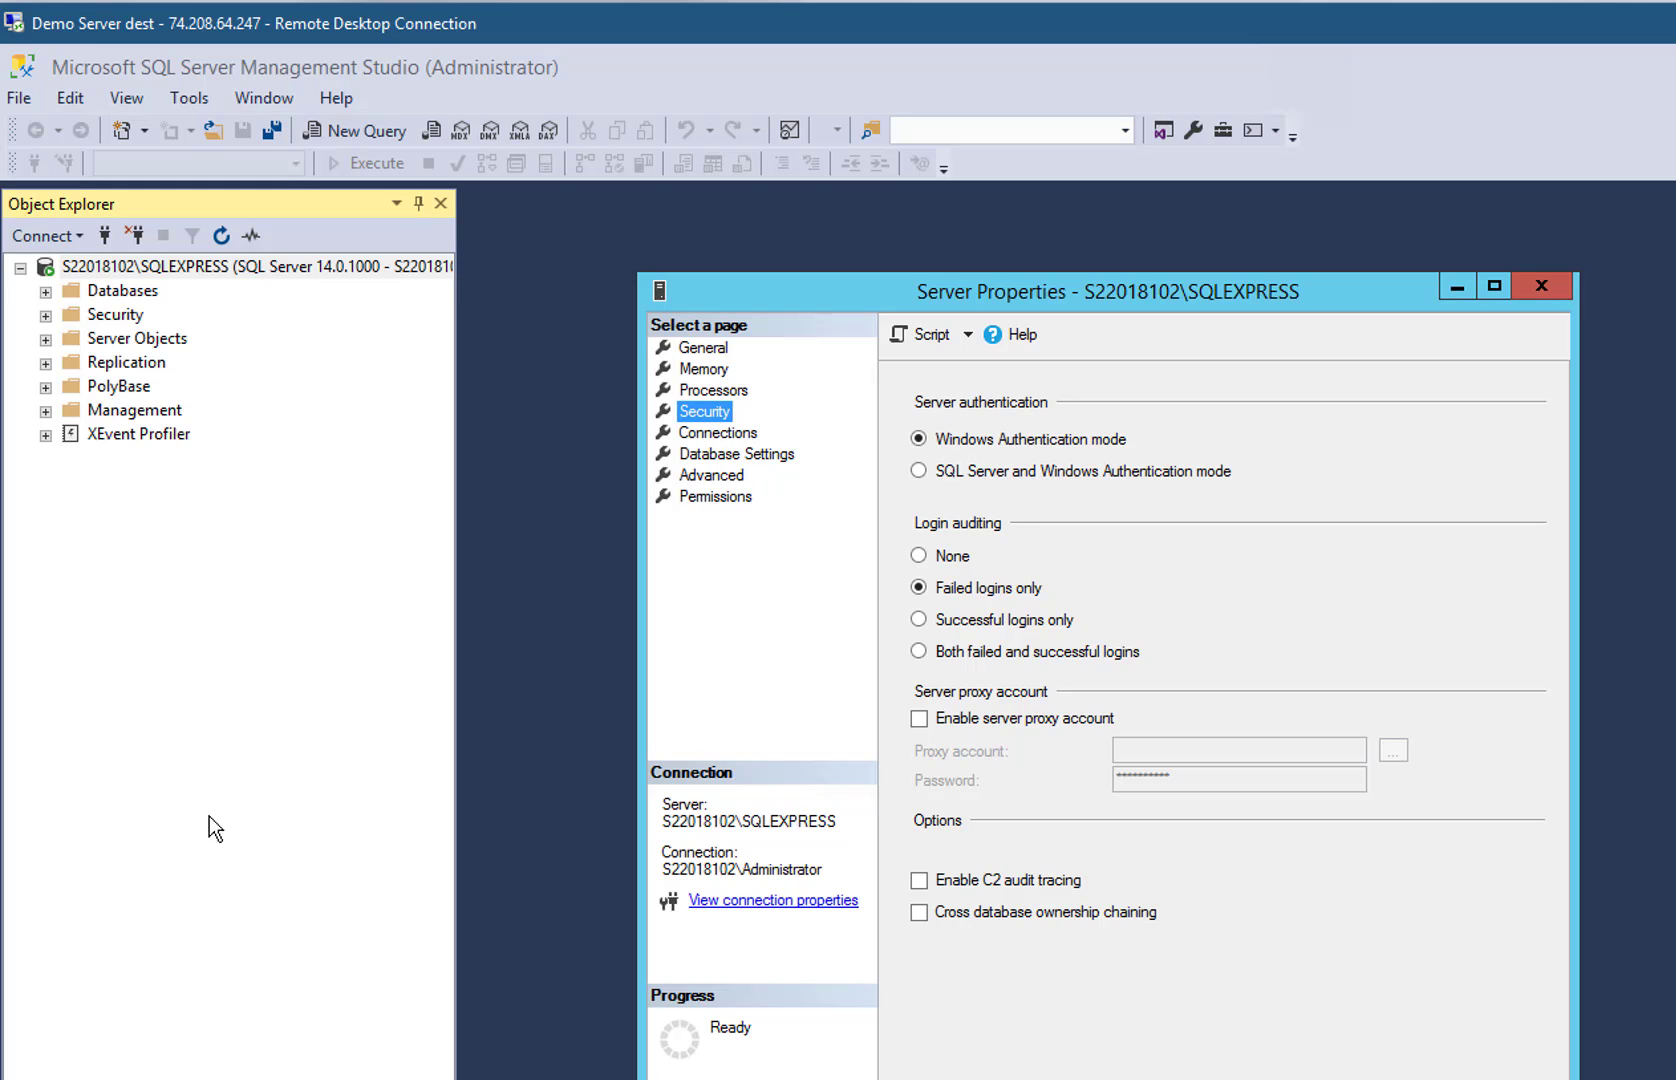
{"action": "left_click", "coordinate": [917, 472]}
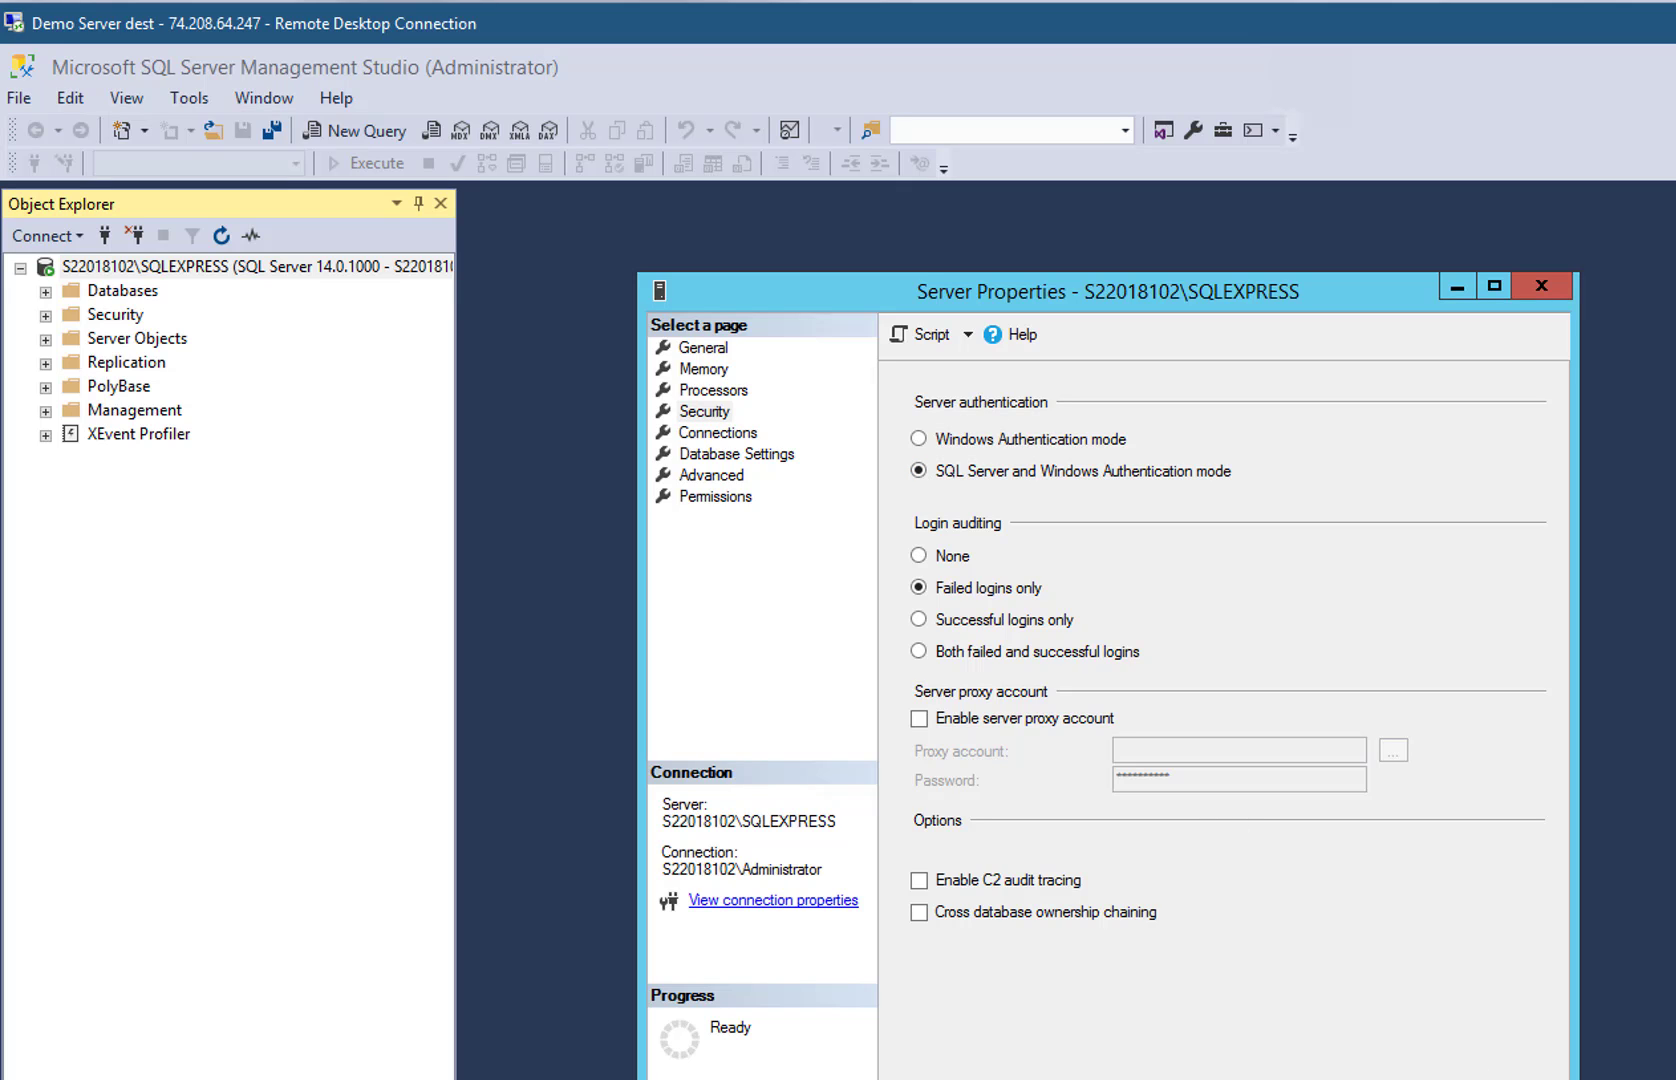
{"action": "left_click", "coordinate": [1405, 1079]}
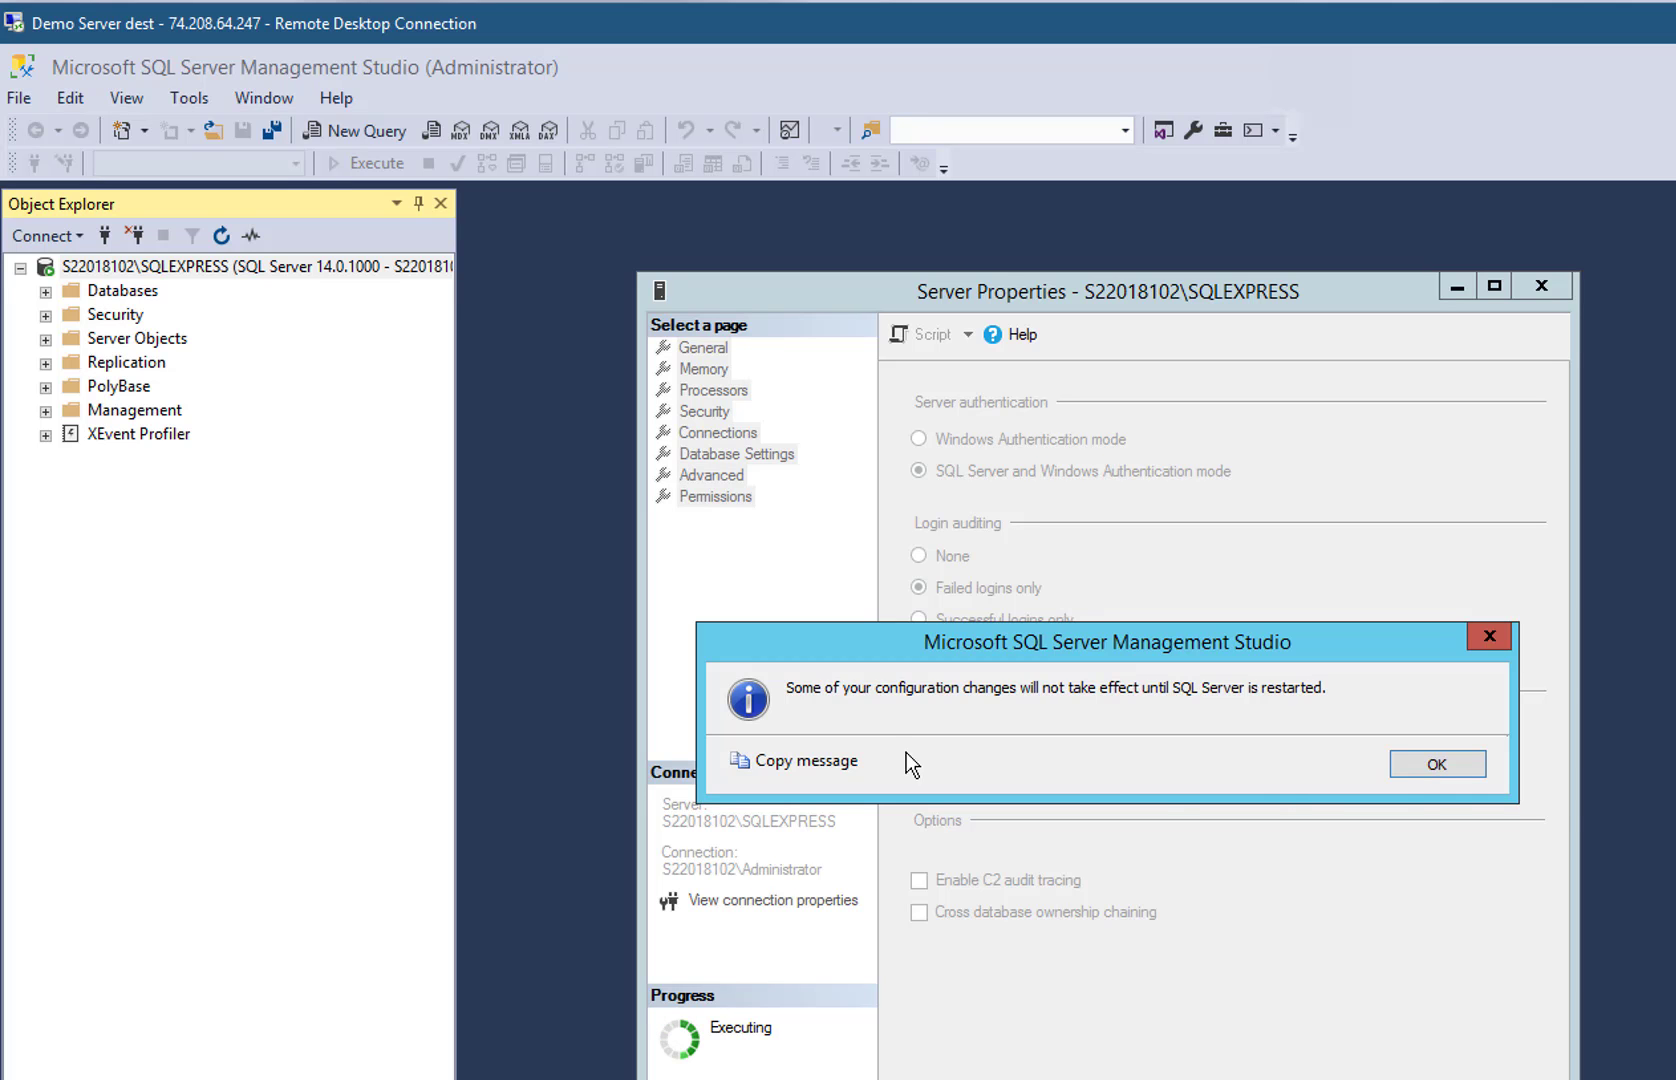
{"action": "left_click", "coordinate": [1432, 763]}
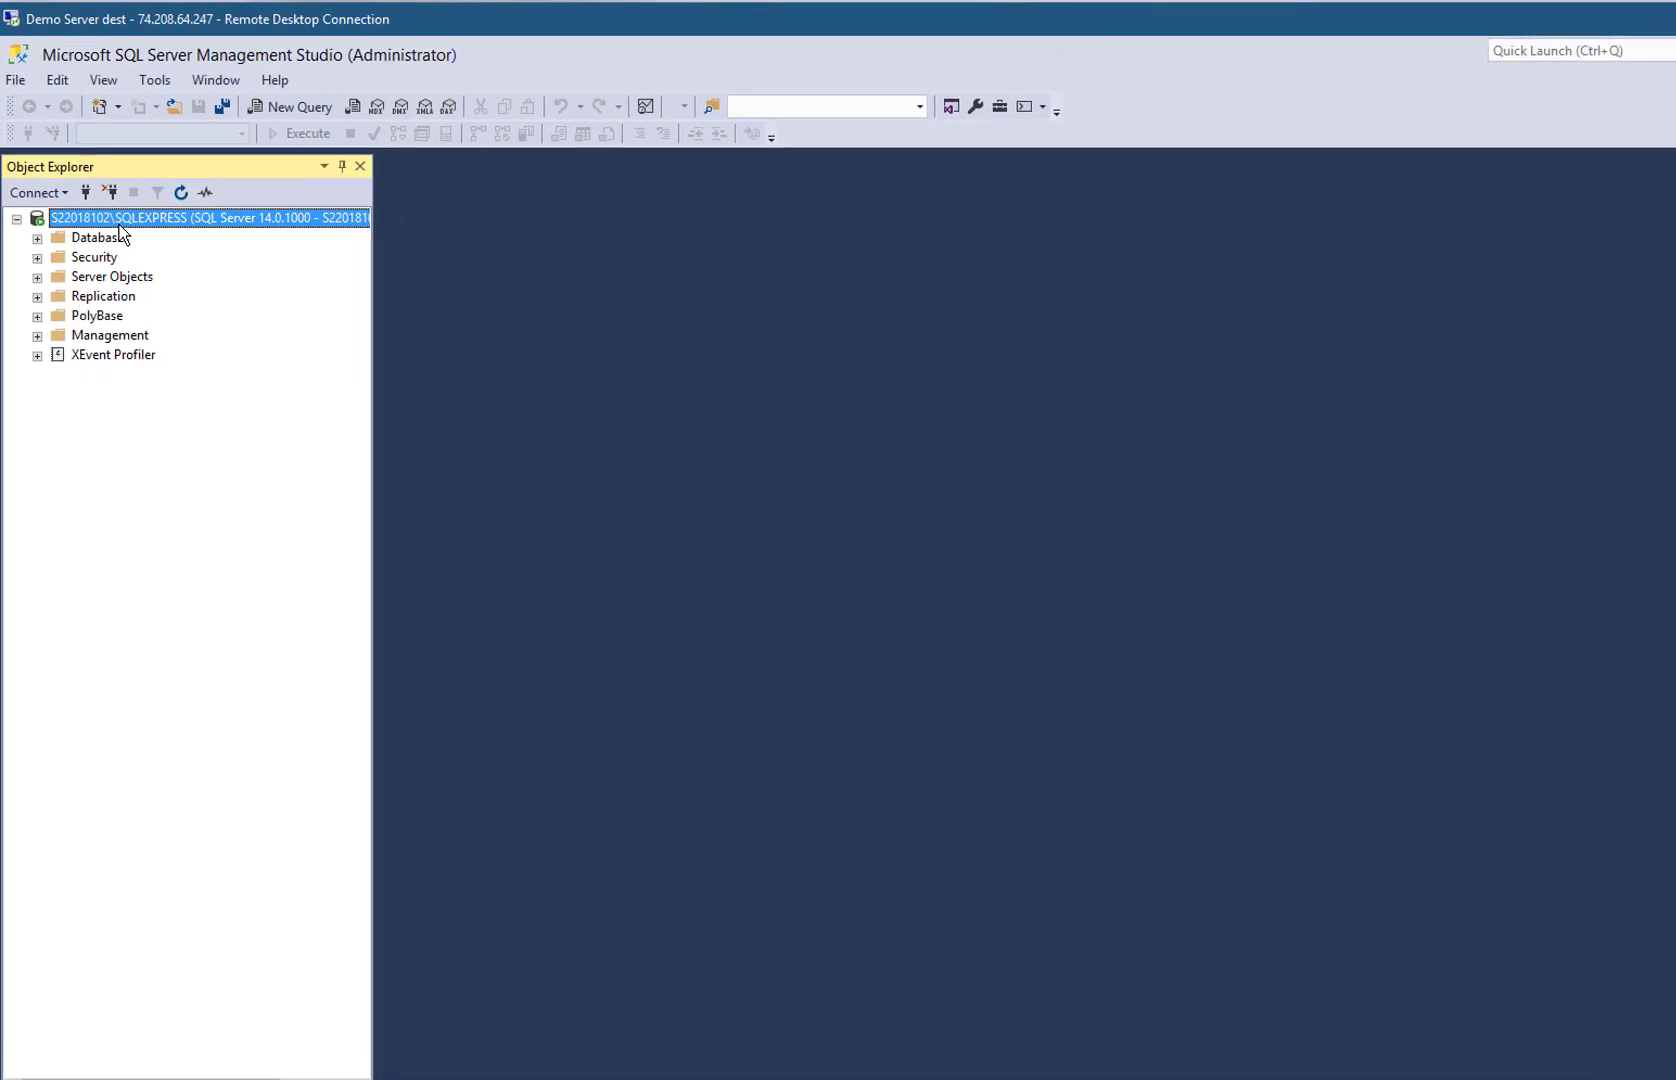
{"action": "right_click", "coordinate": [145, 265]}
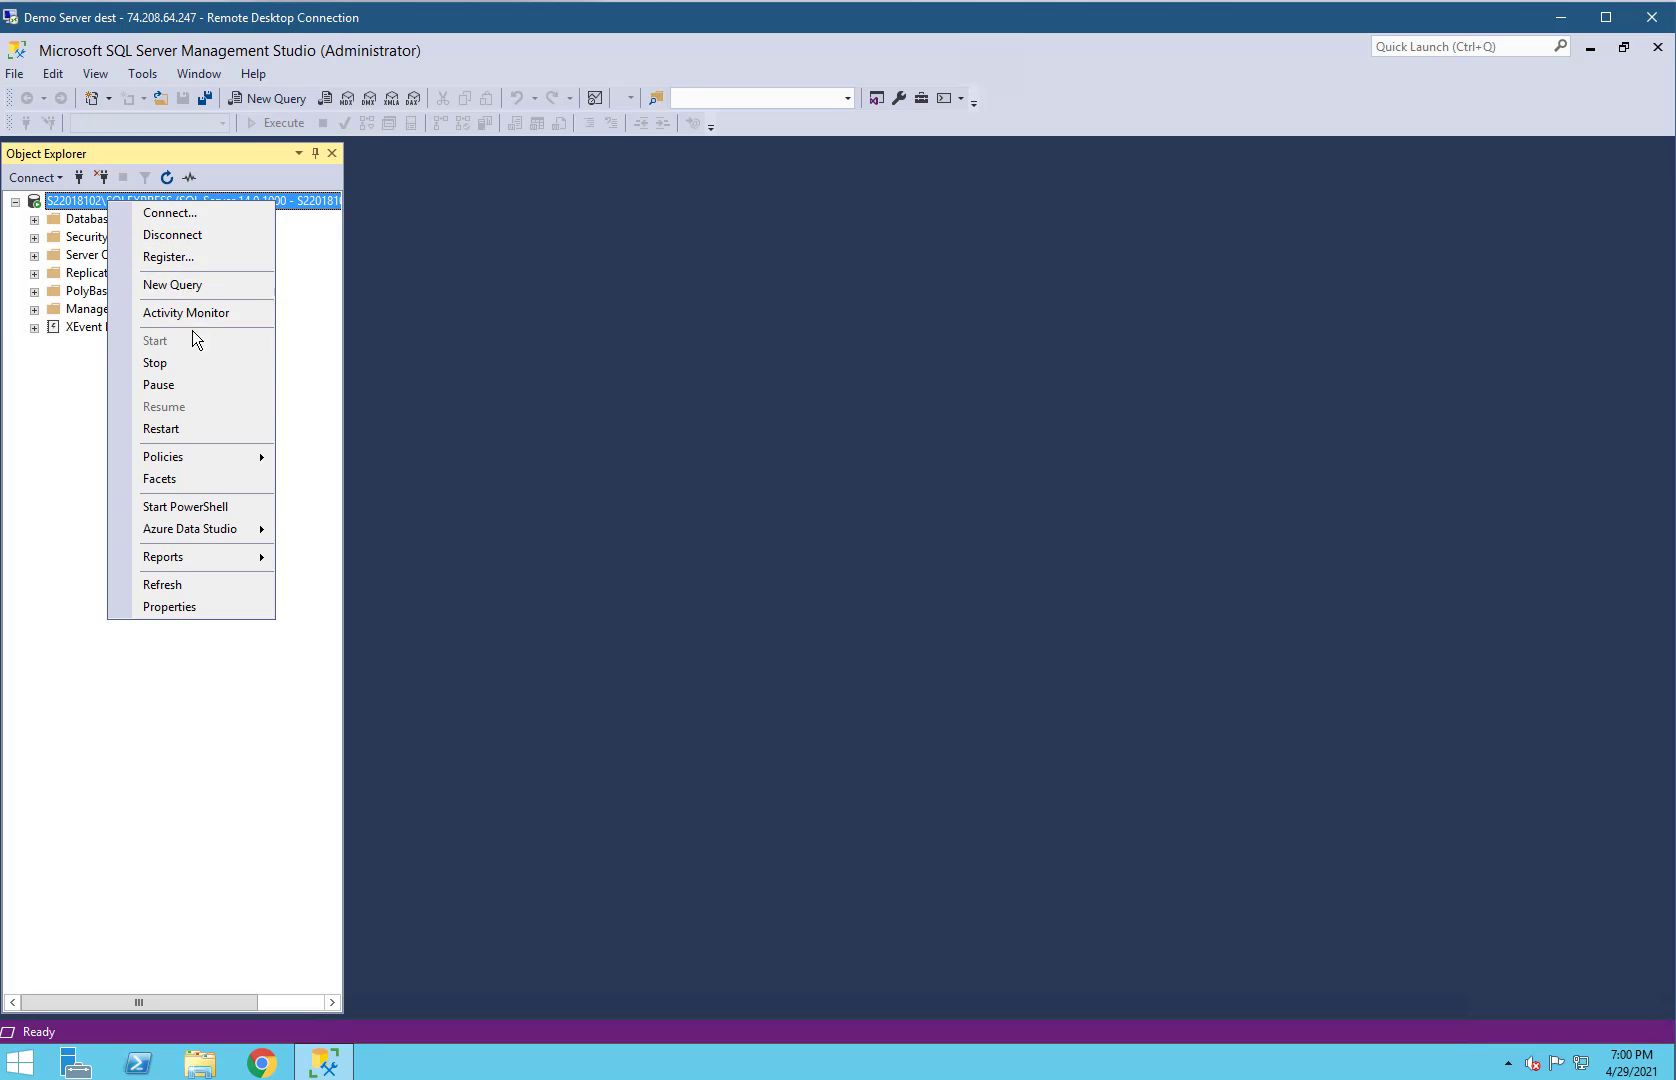
{"action": "left_click", "coordinate": [200, 431]}
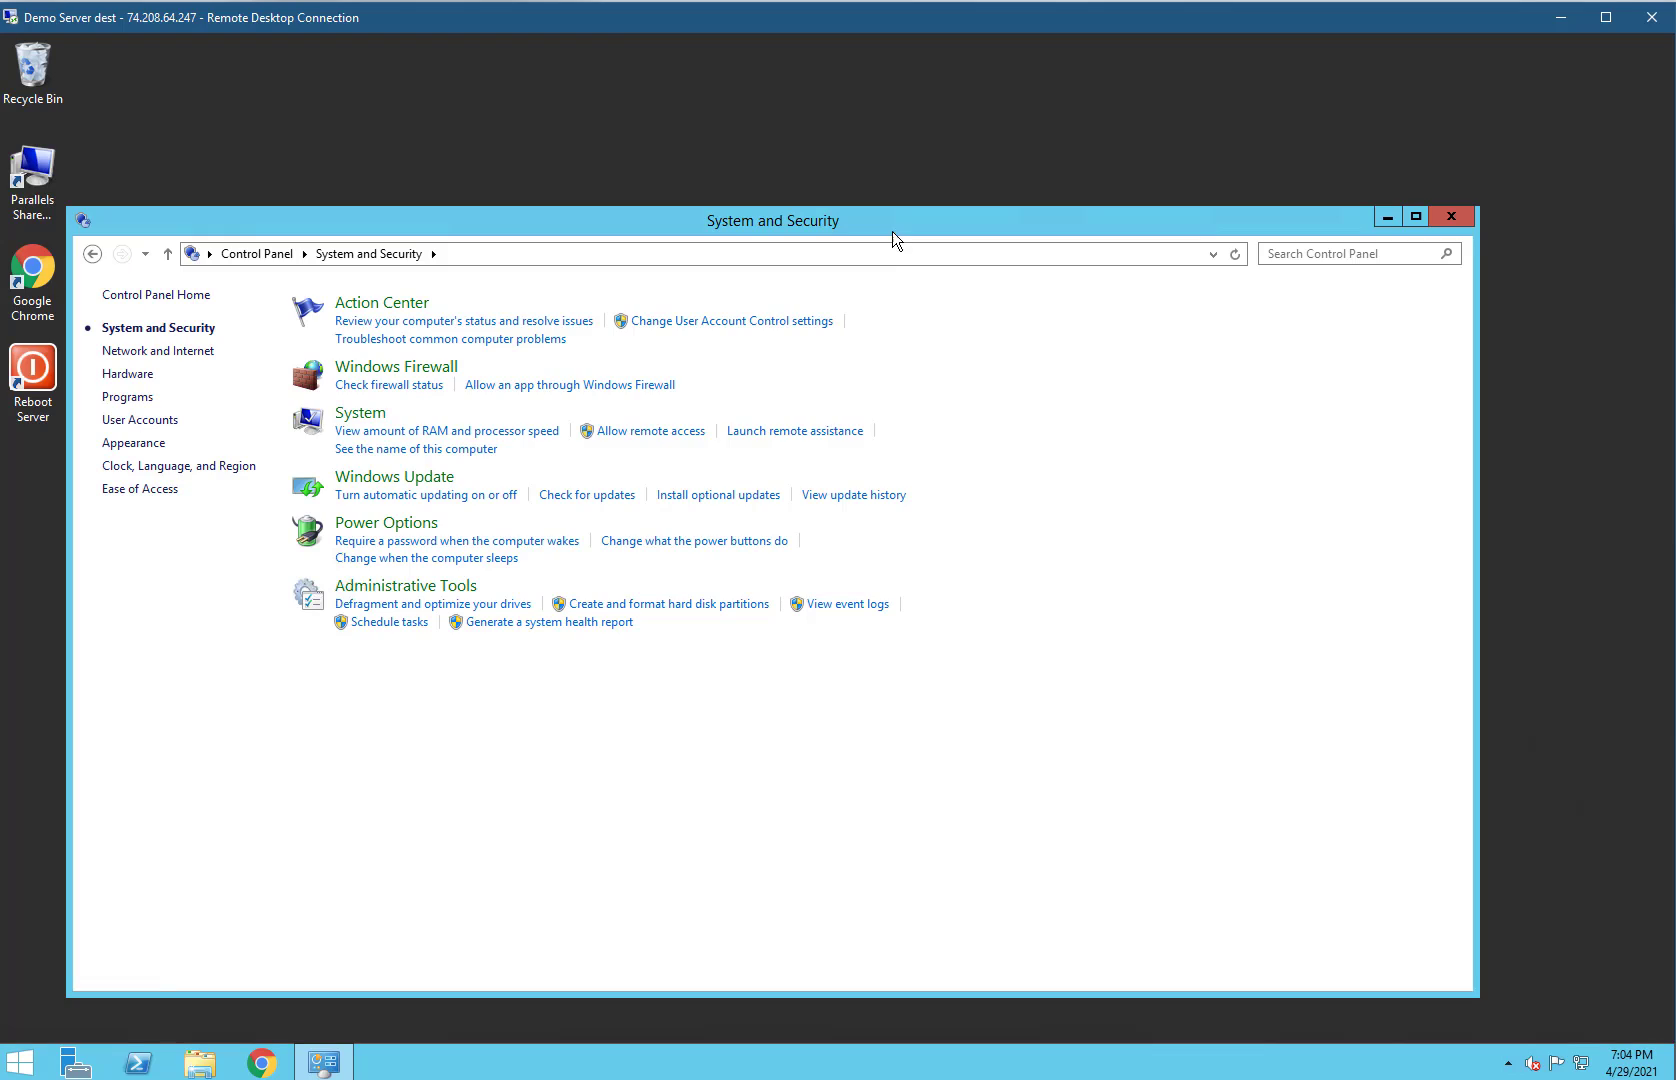
Step: Open Windows Firewall's advanced settings from System and Security, enlarge the window, and show the Inbound Rules
{"action": "left_click", "coordinate": [388, 369]}
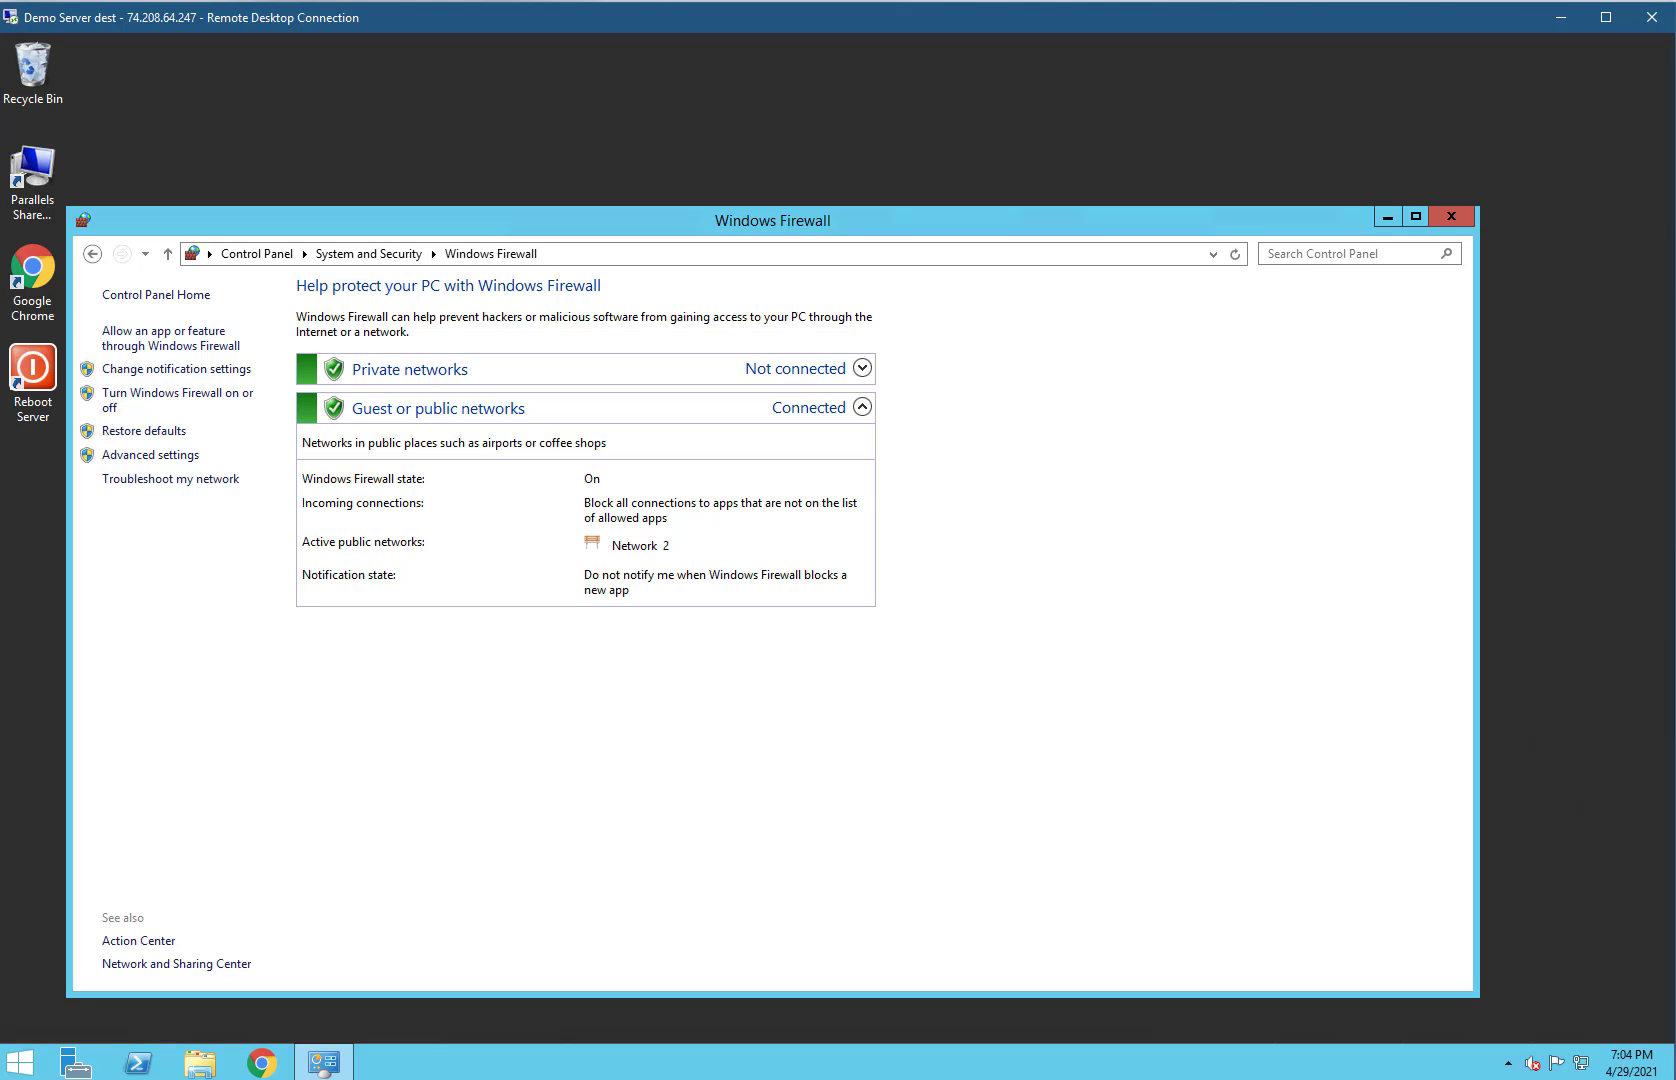
{"action": "left_click", "coordinate": [125, 456]}
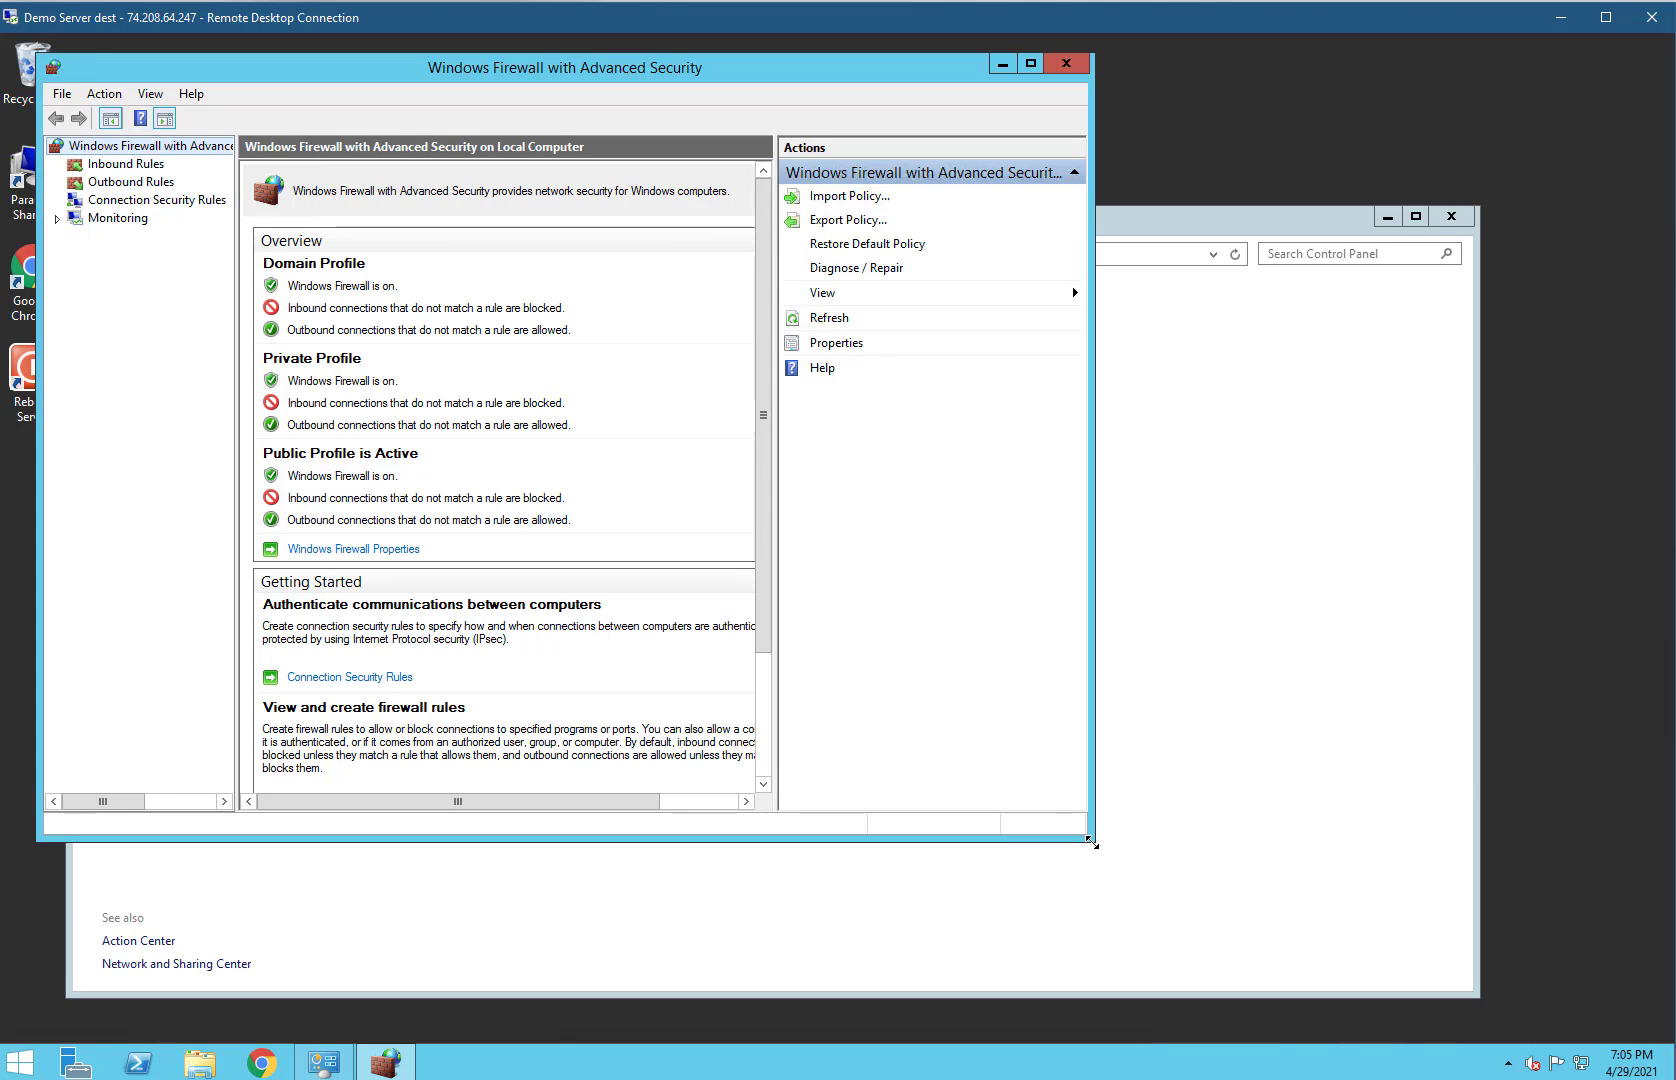
{"action": "left_click_drag", "start_coordinate": [1092, 840], "coordinate": [1431, 961]}
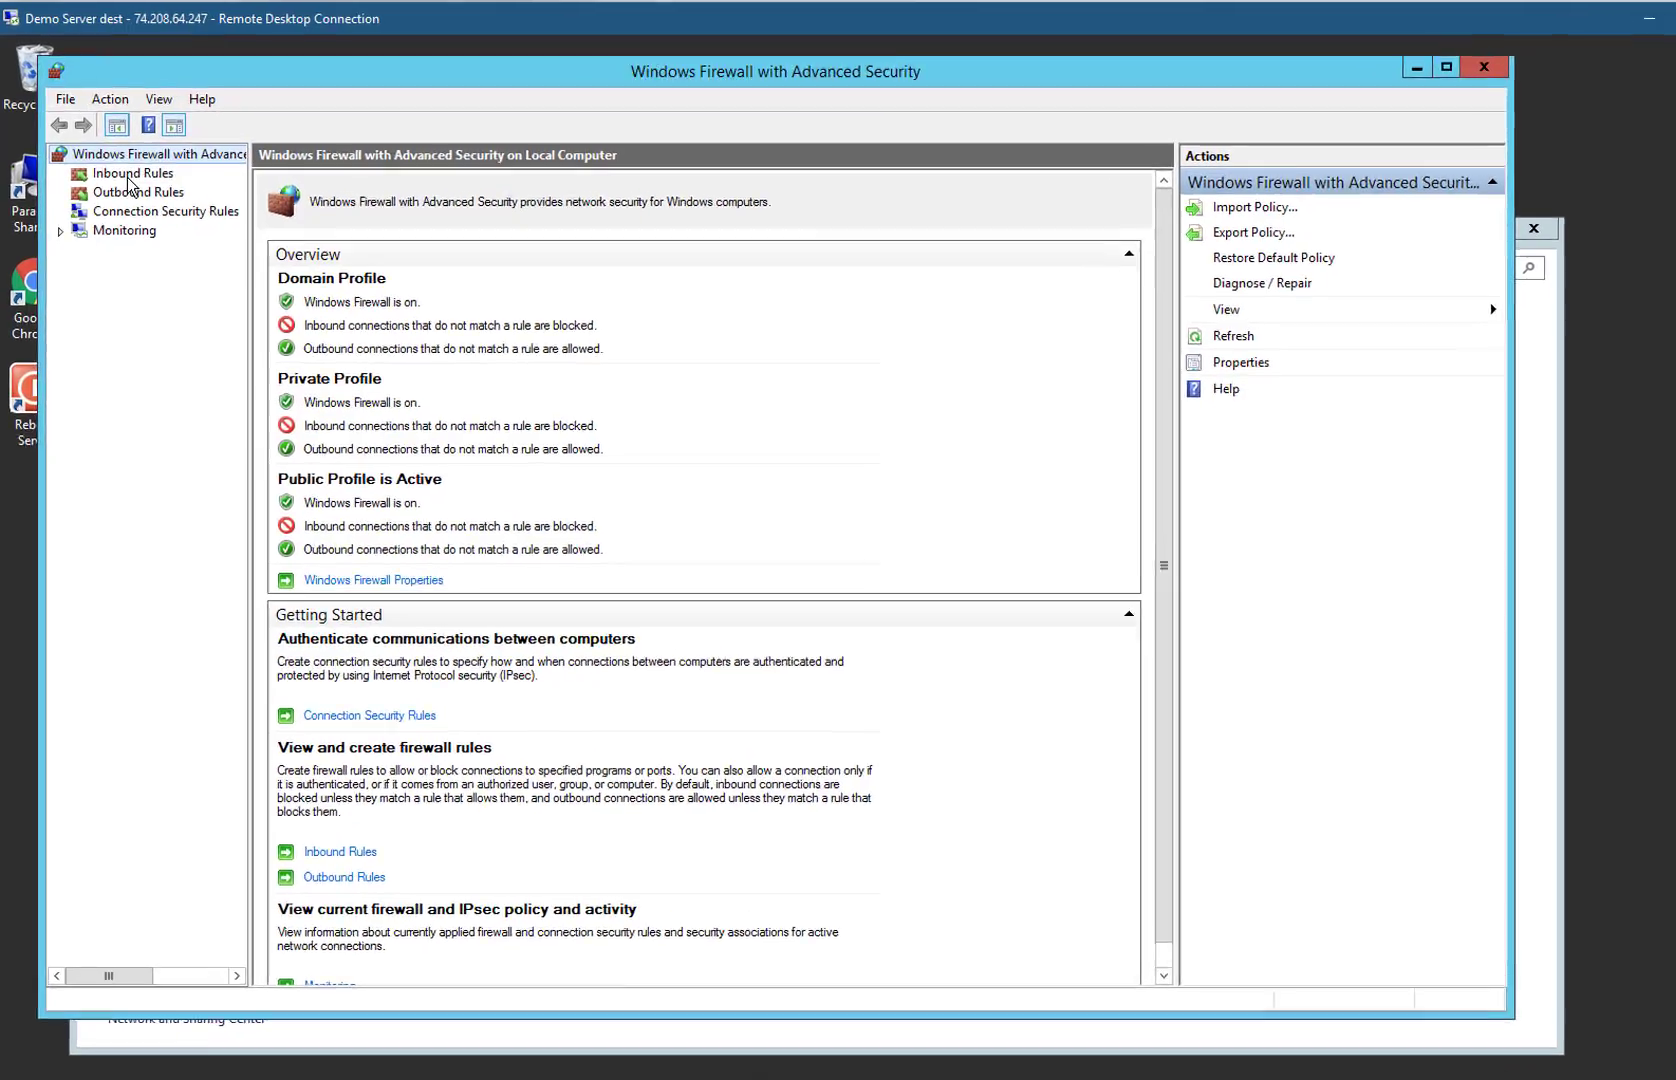
{"action": "left_click", "coordinate": [121, 165]}
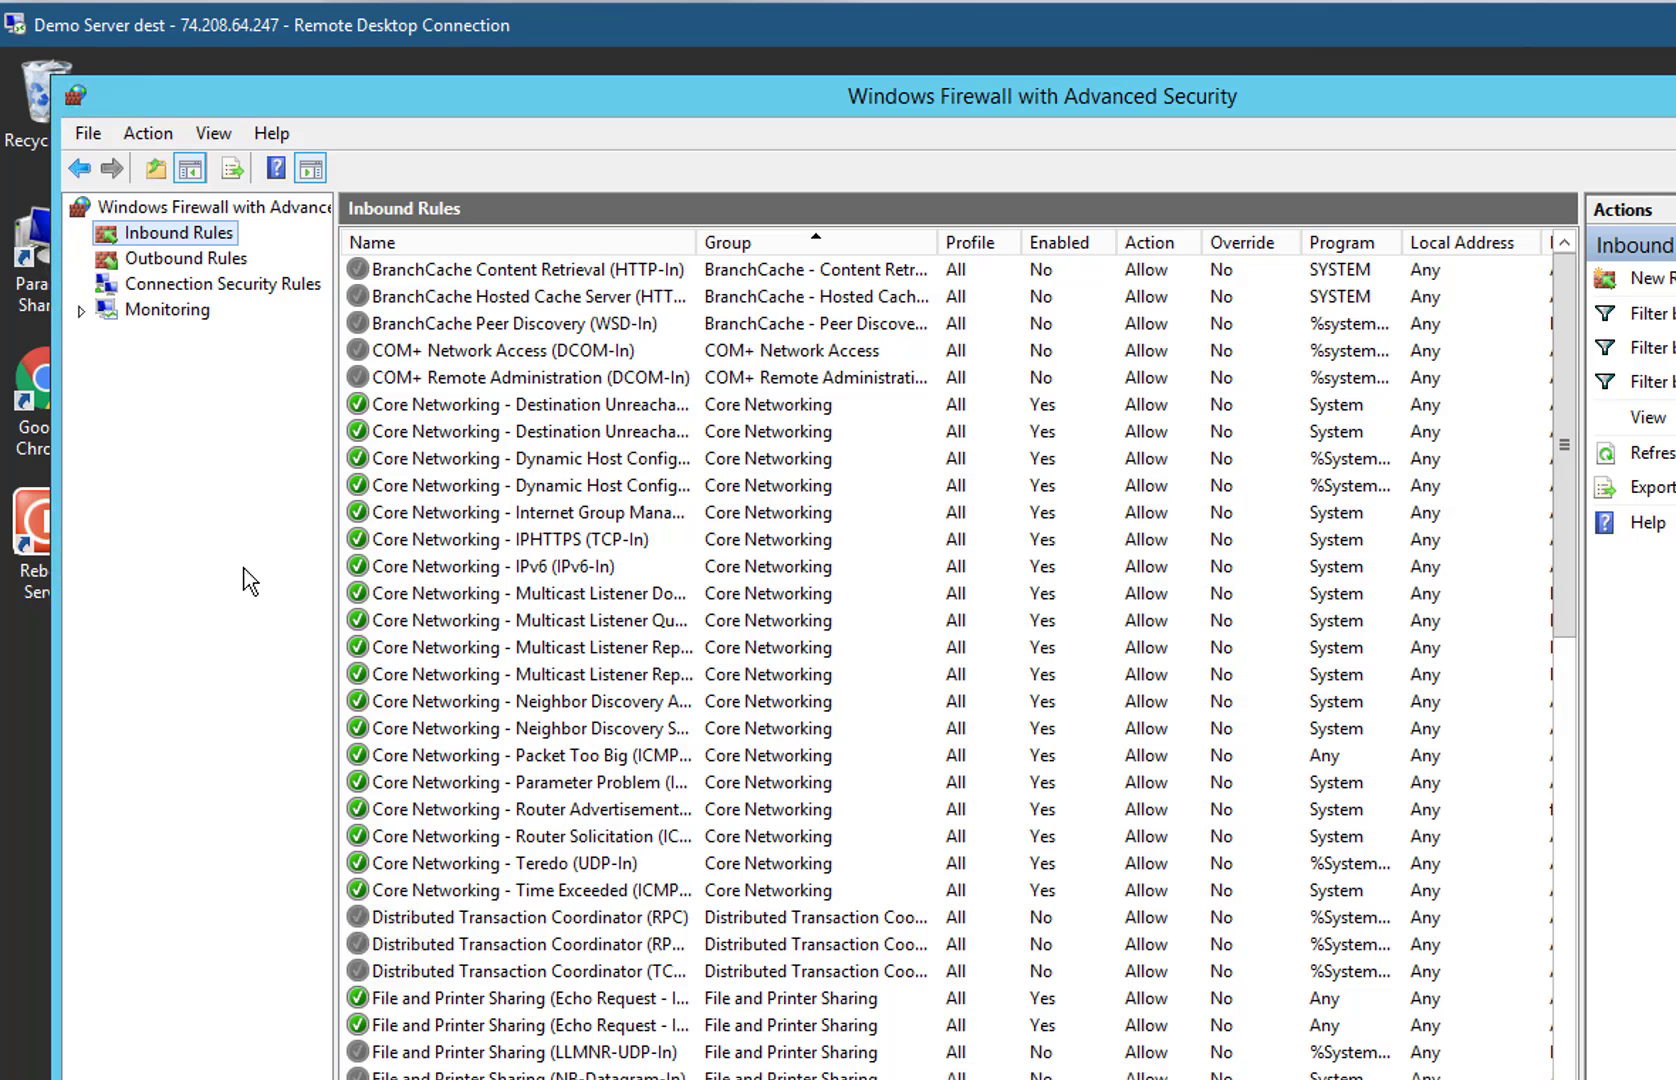
Step: Start a new inbound firewall rule of type Port for TCP on specific local port 1433
{"action": "left_click", "coordinate": [148, 134]}
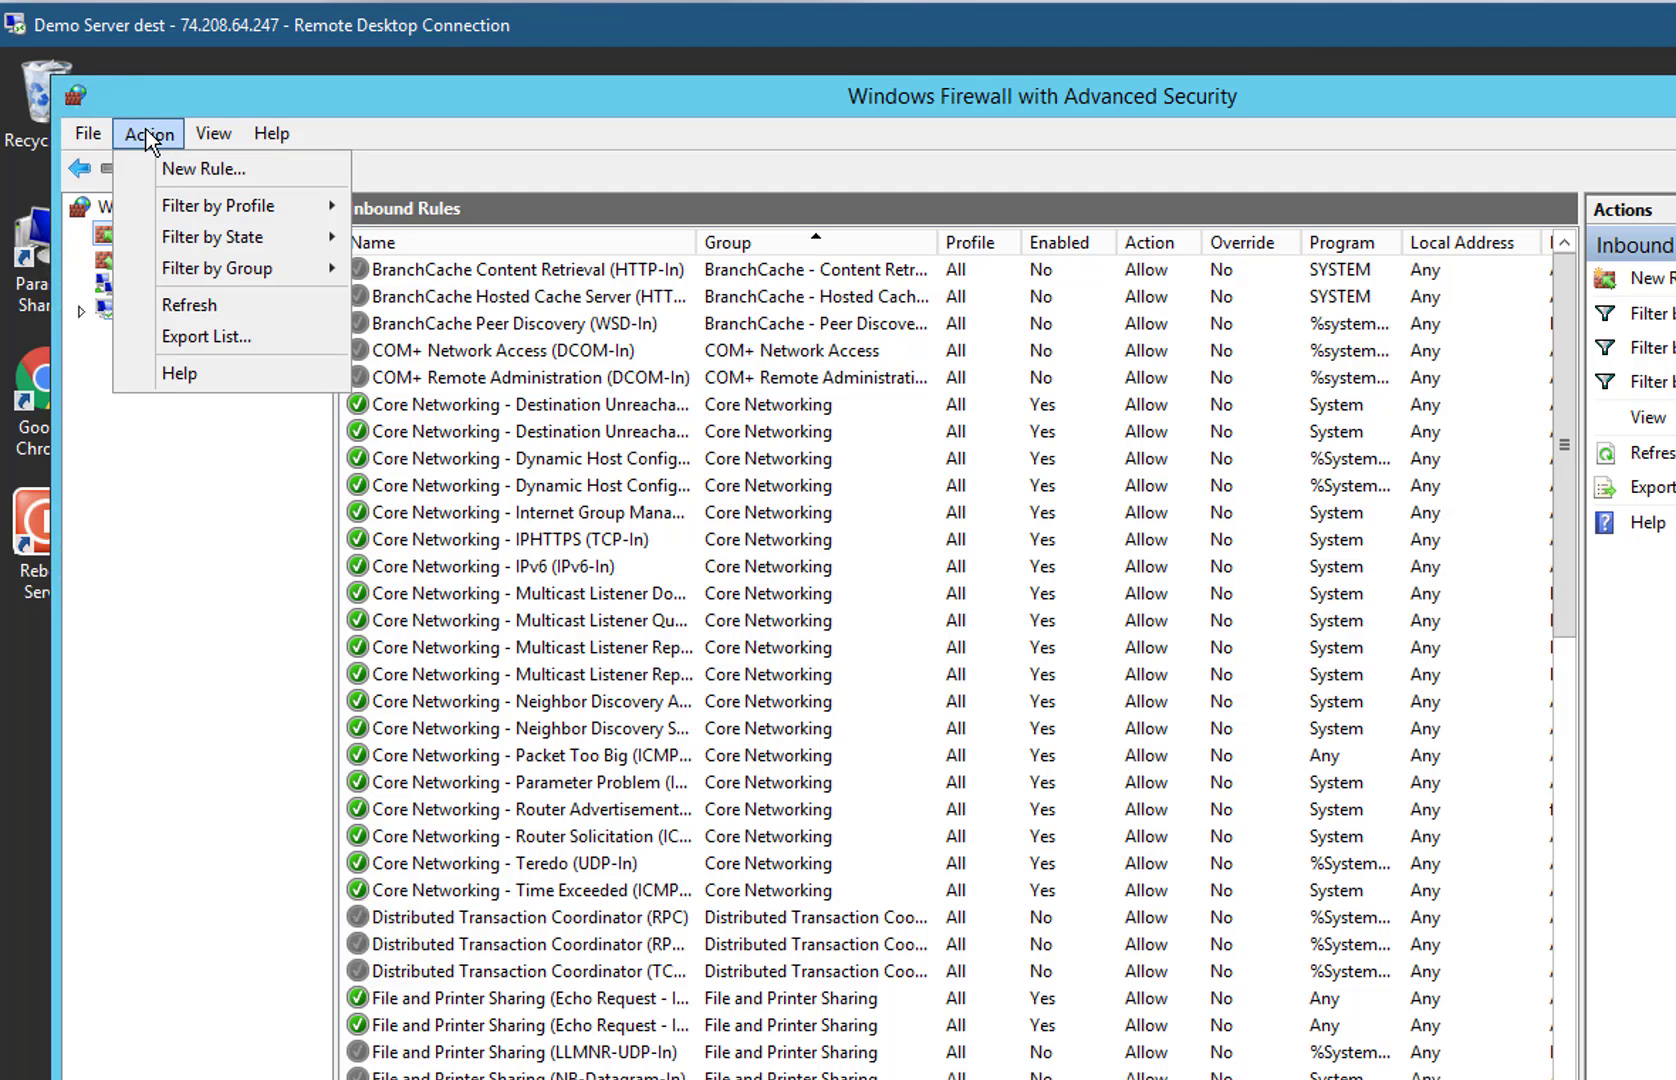
{"action": "left_click", "coordinate": [188, 170]}
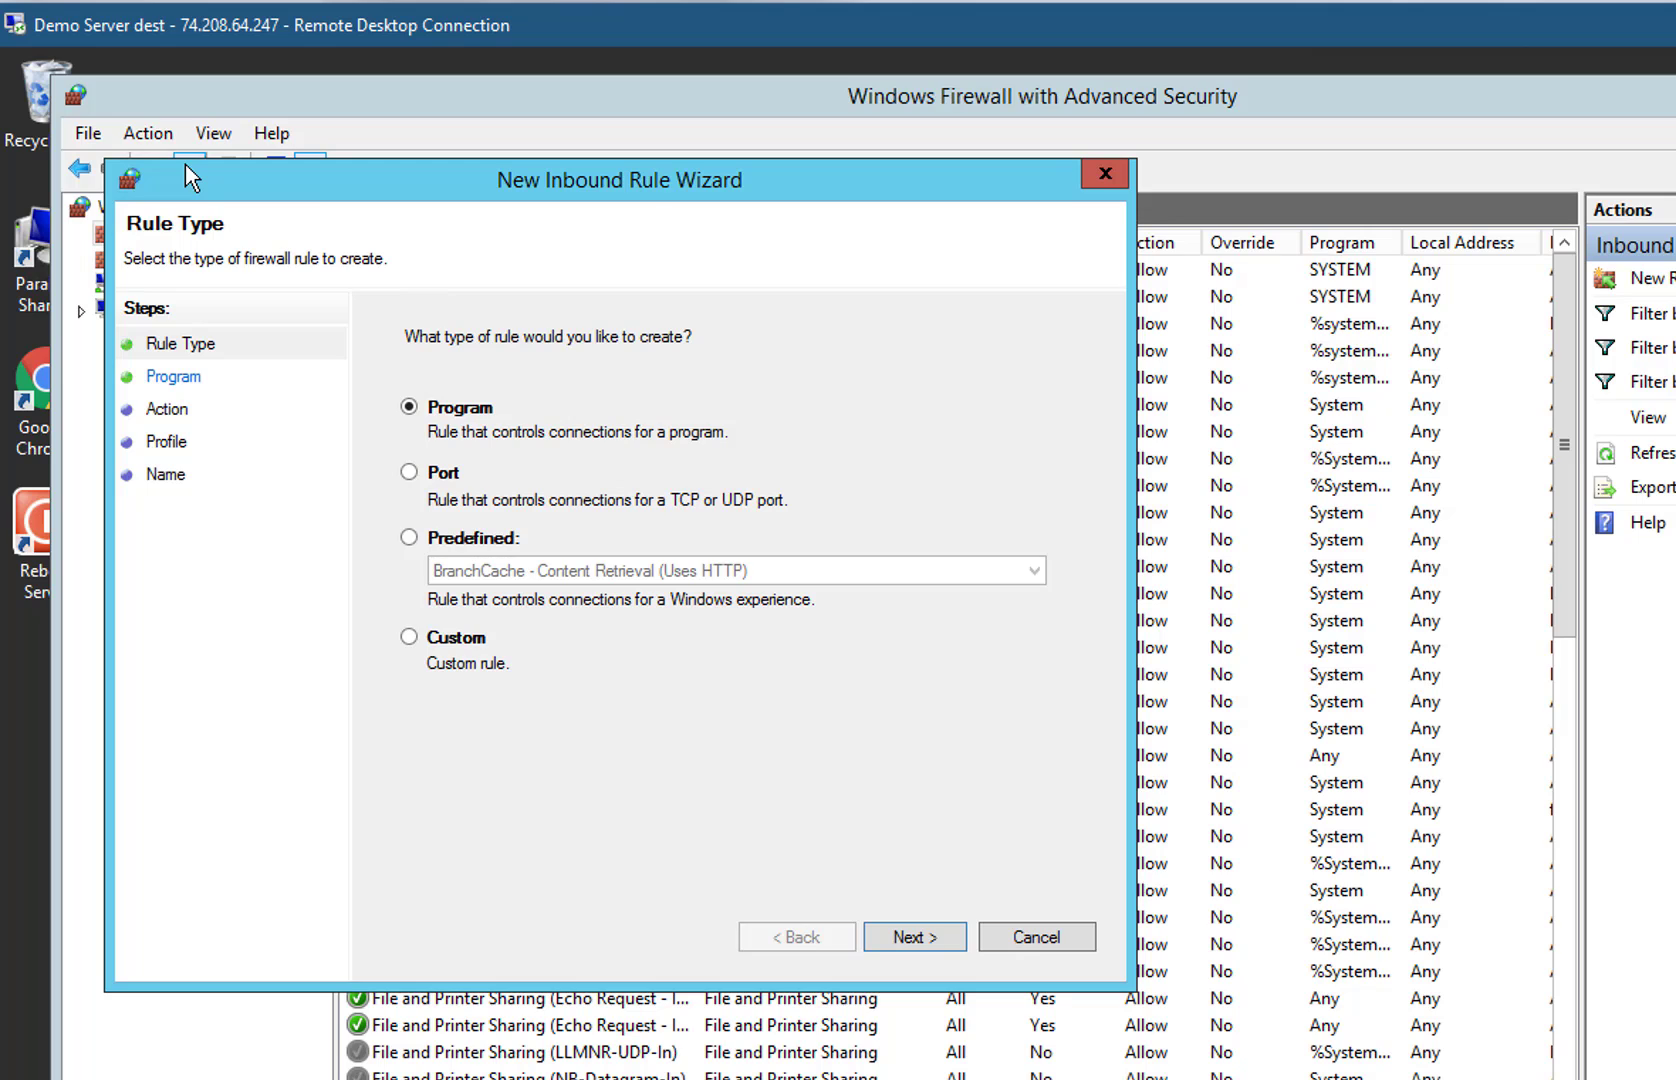
{"action": "left_click", "coordinate": [441, 474]}
{"action": "left_click", "coordinate": [915, 937]}
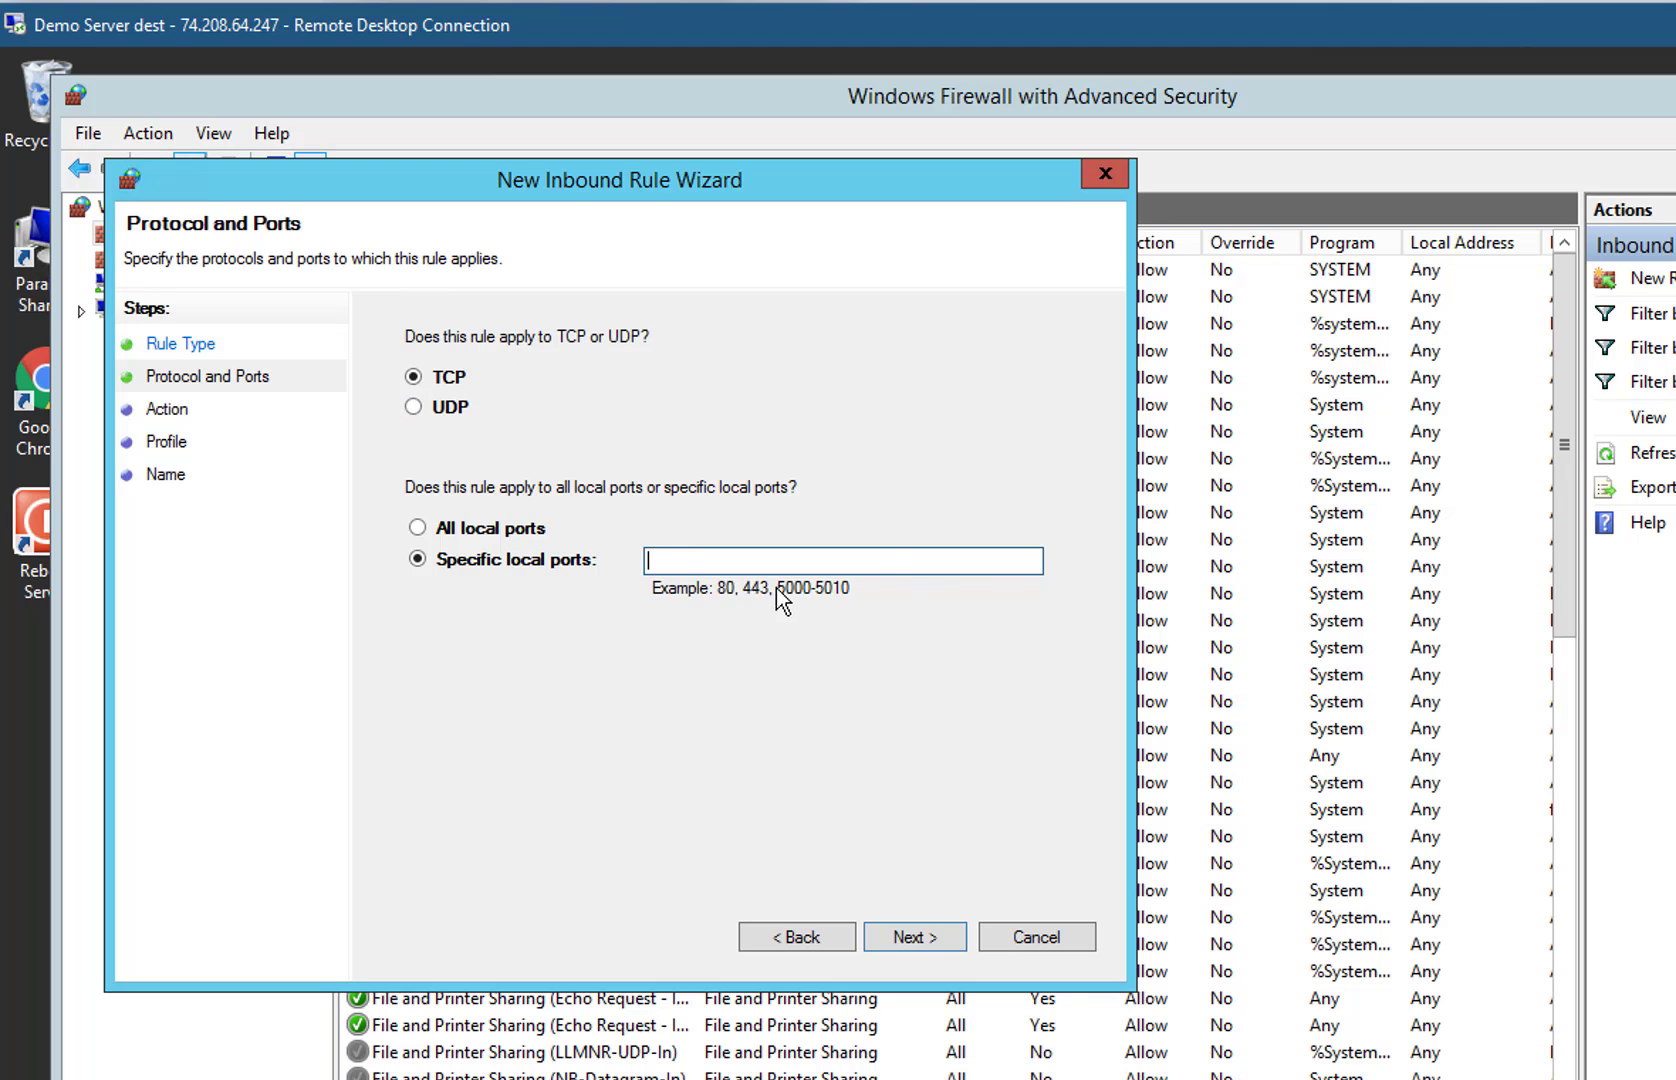
{"action": "type", "text": "1433"}
{"action": "left_click", "coordinate": [917, 940]}
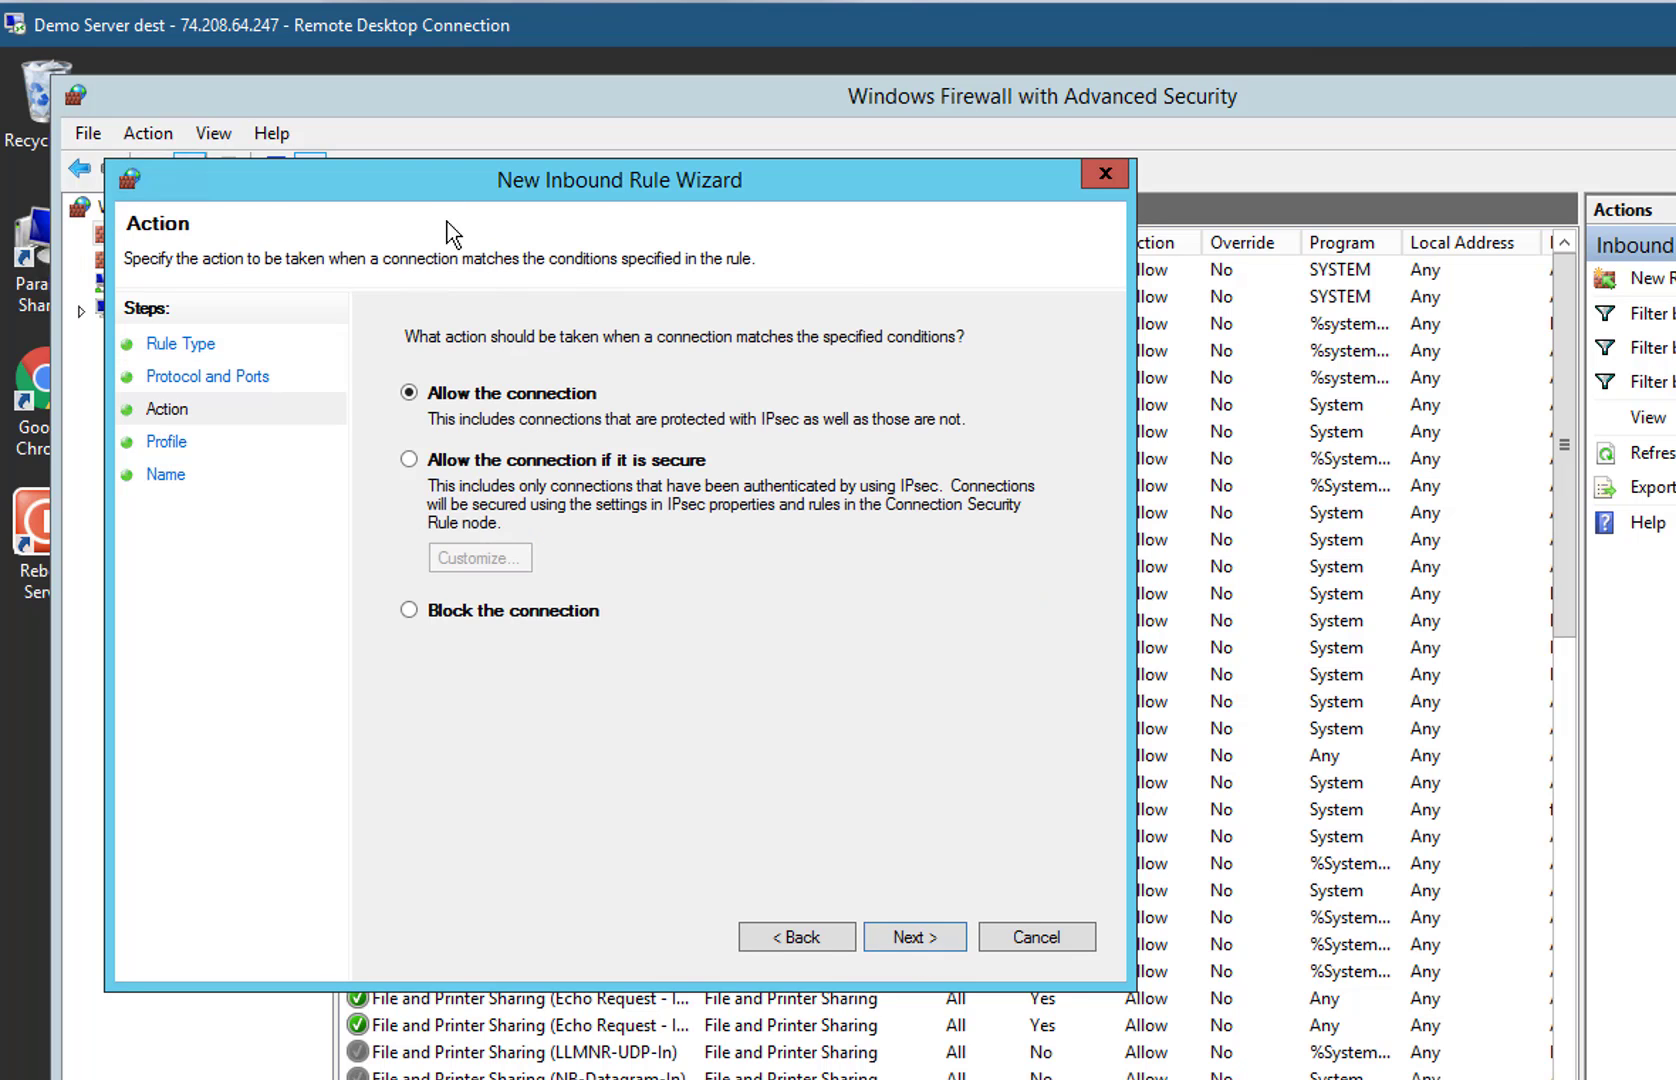
Step: Finish the rule as "SQL Server Port 1433", allowing the connection on Domain, Private and Public profiles, and close the firewall windows
{"action": "left_click", "coordinate": [929, 943]}
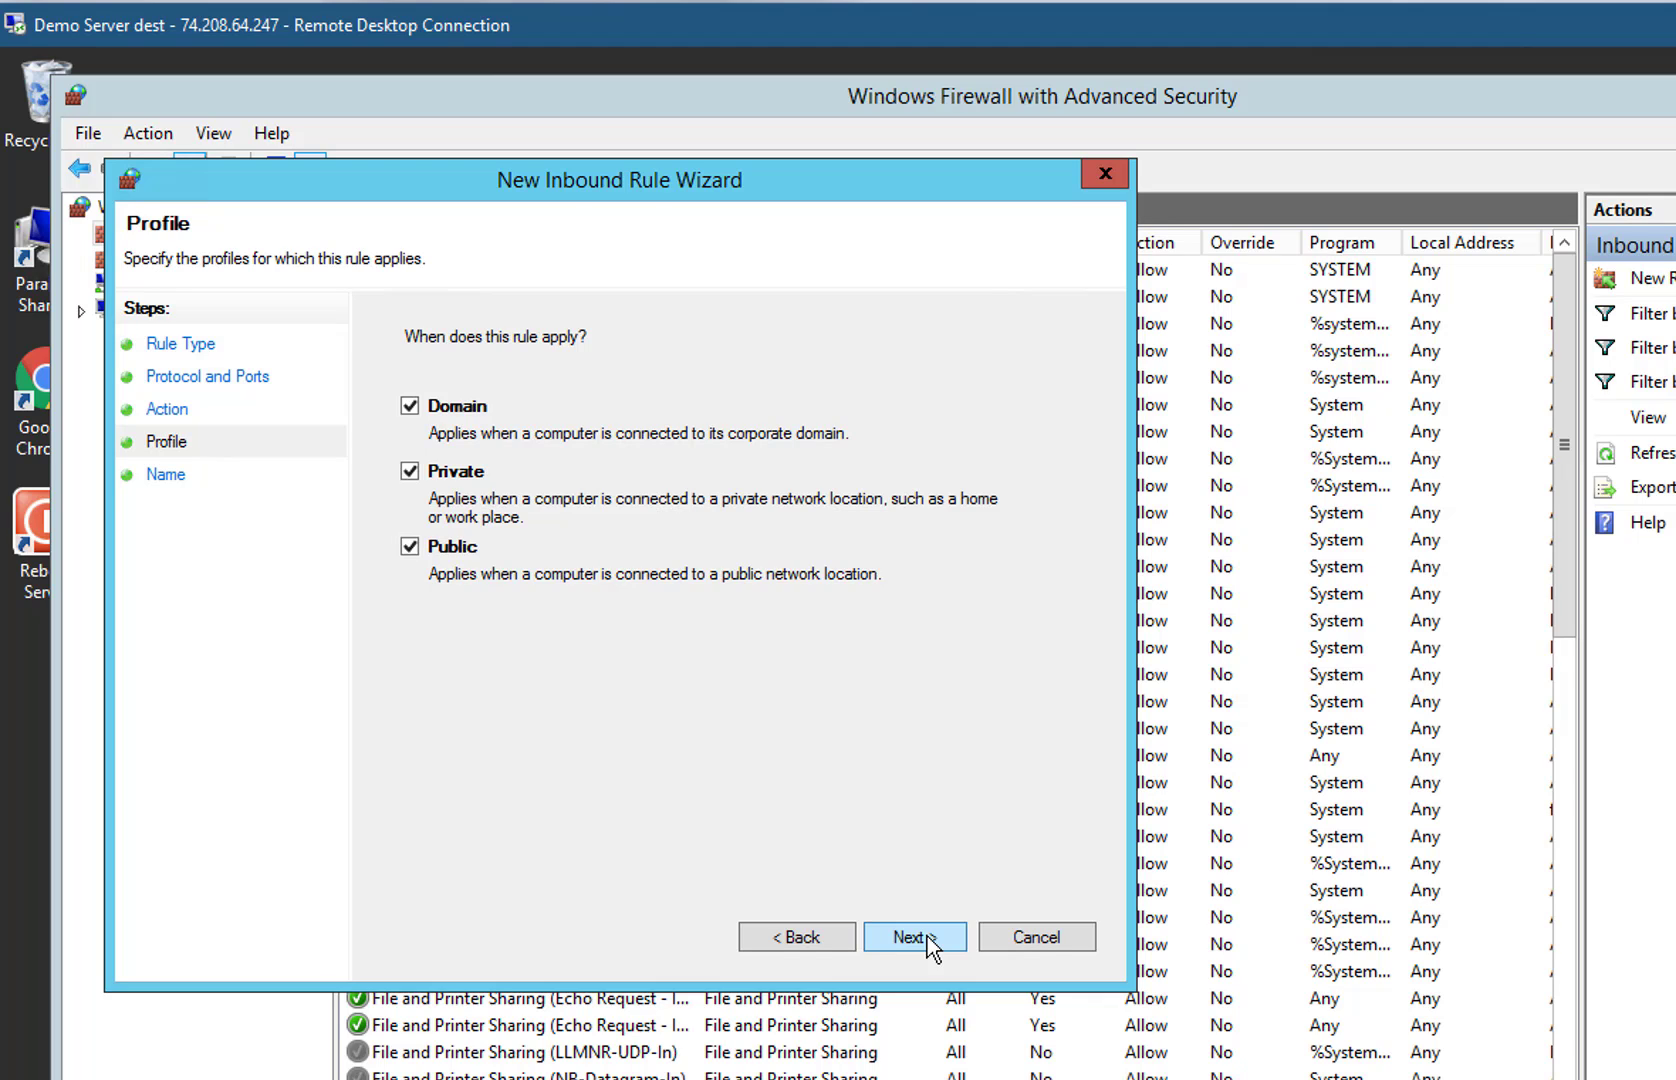
{"action": "left_click", "coordinate": [926, 936]}
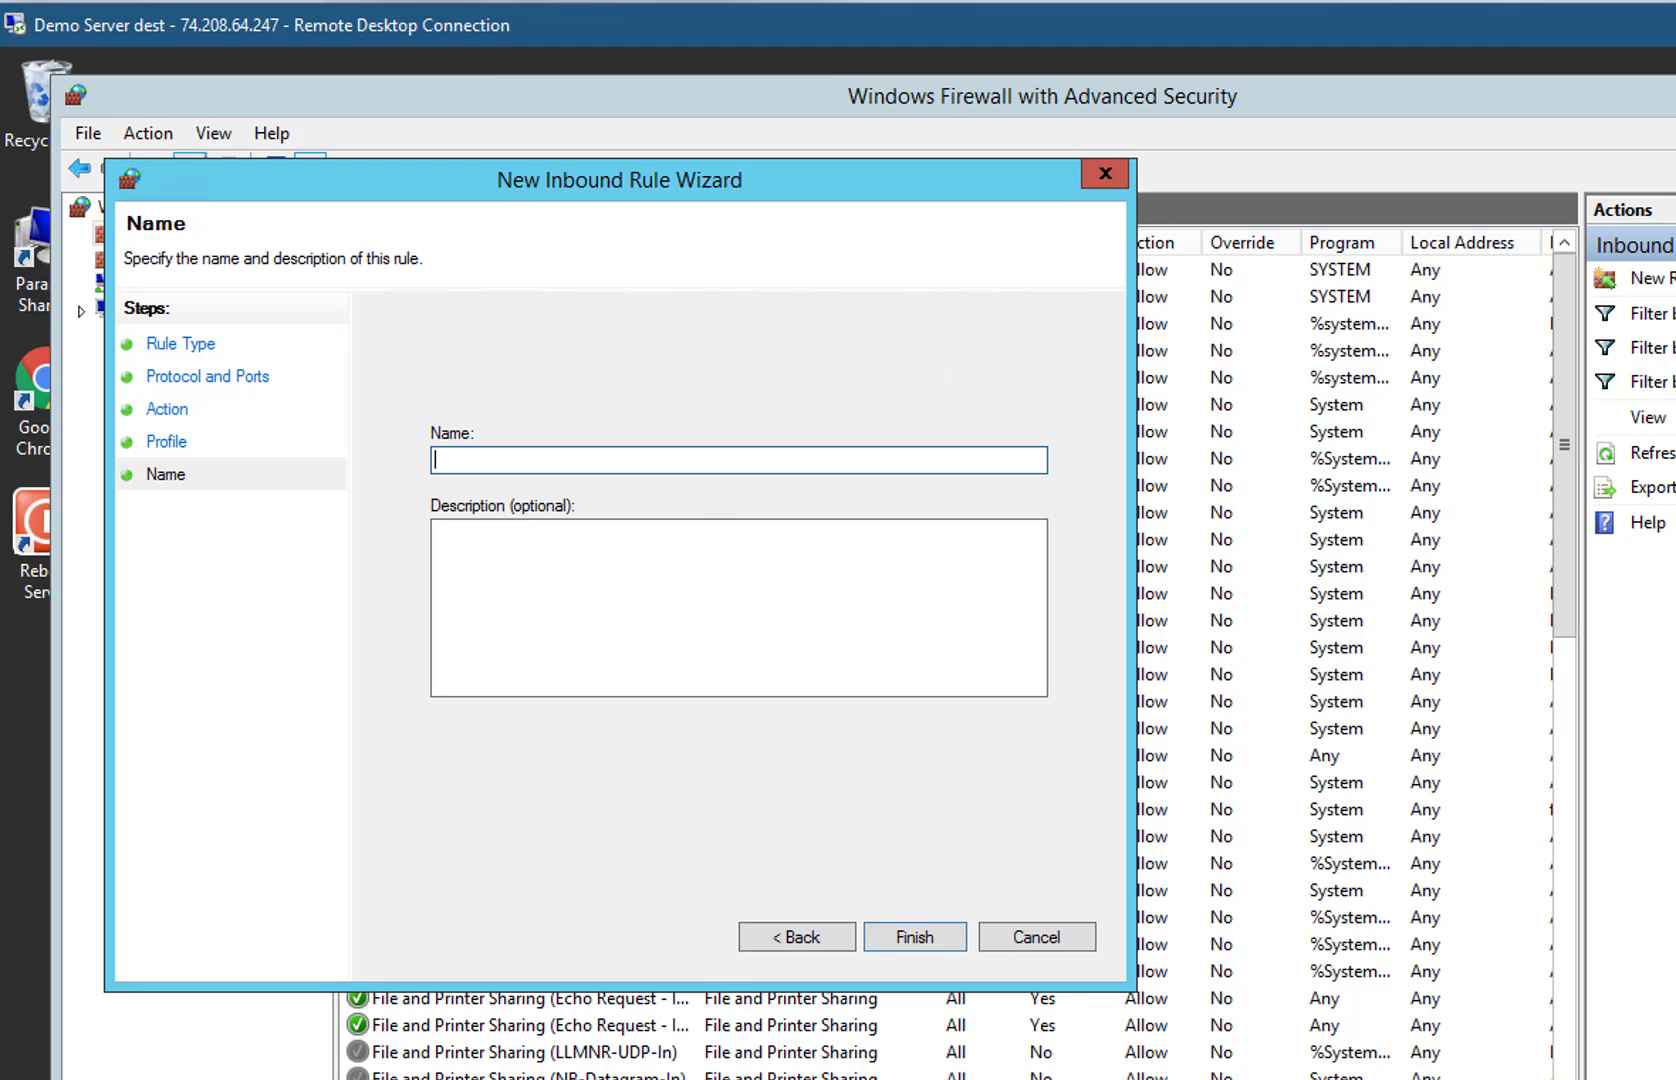
{"action": "type", "text": "SQL Server Port 1433"}
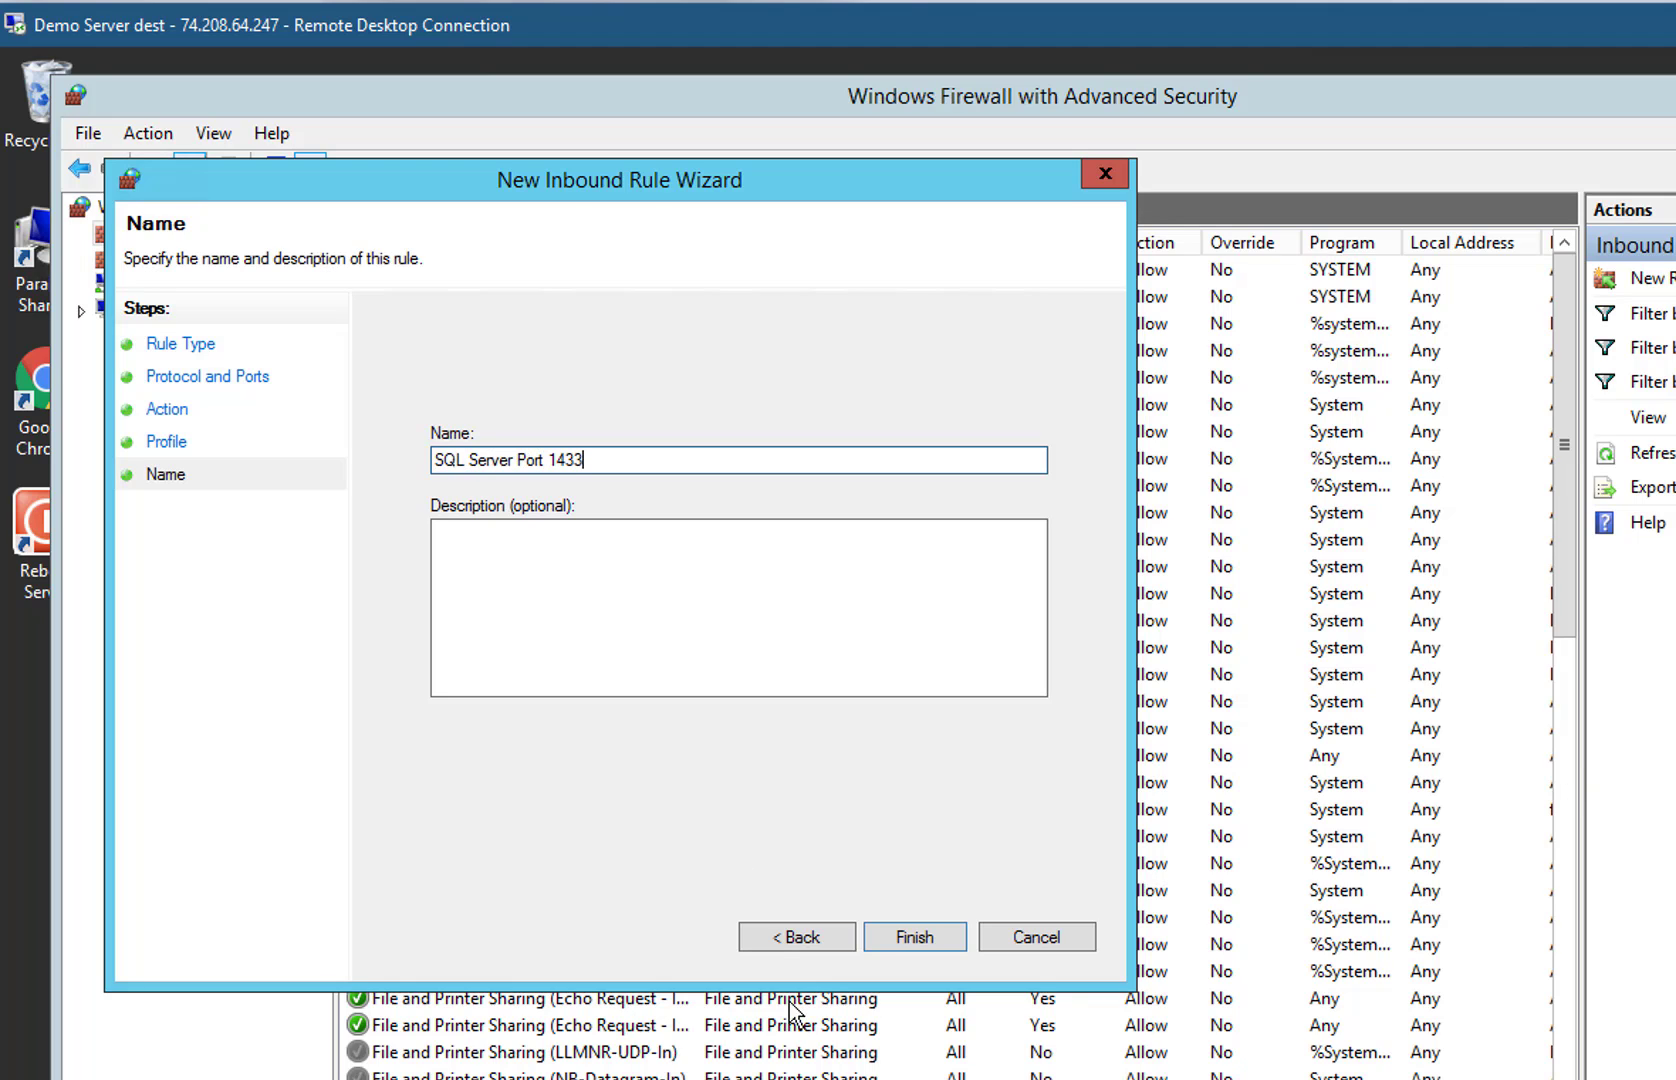
{"action": "left_click", "coordinate": [910, 941]}
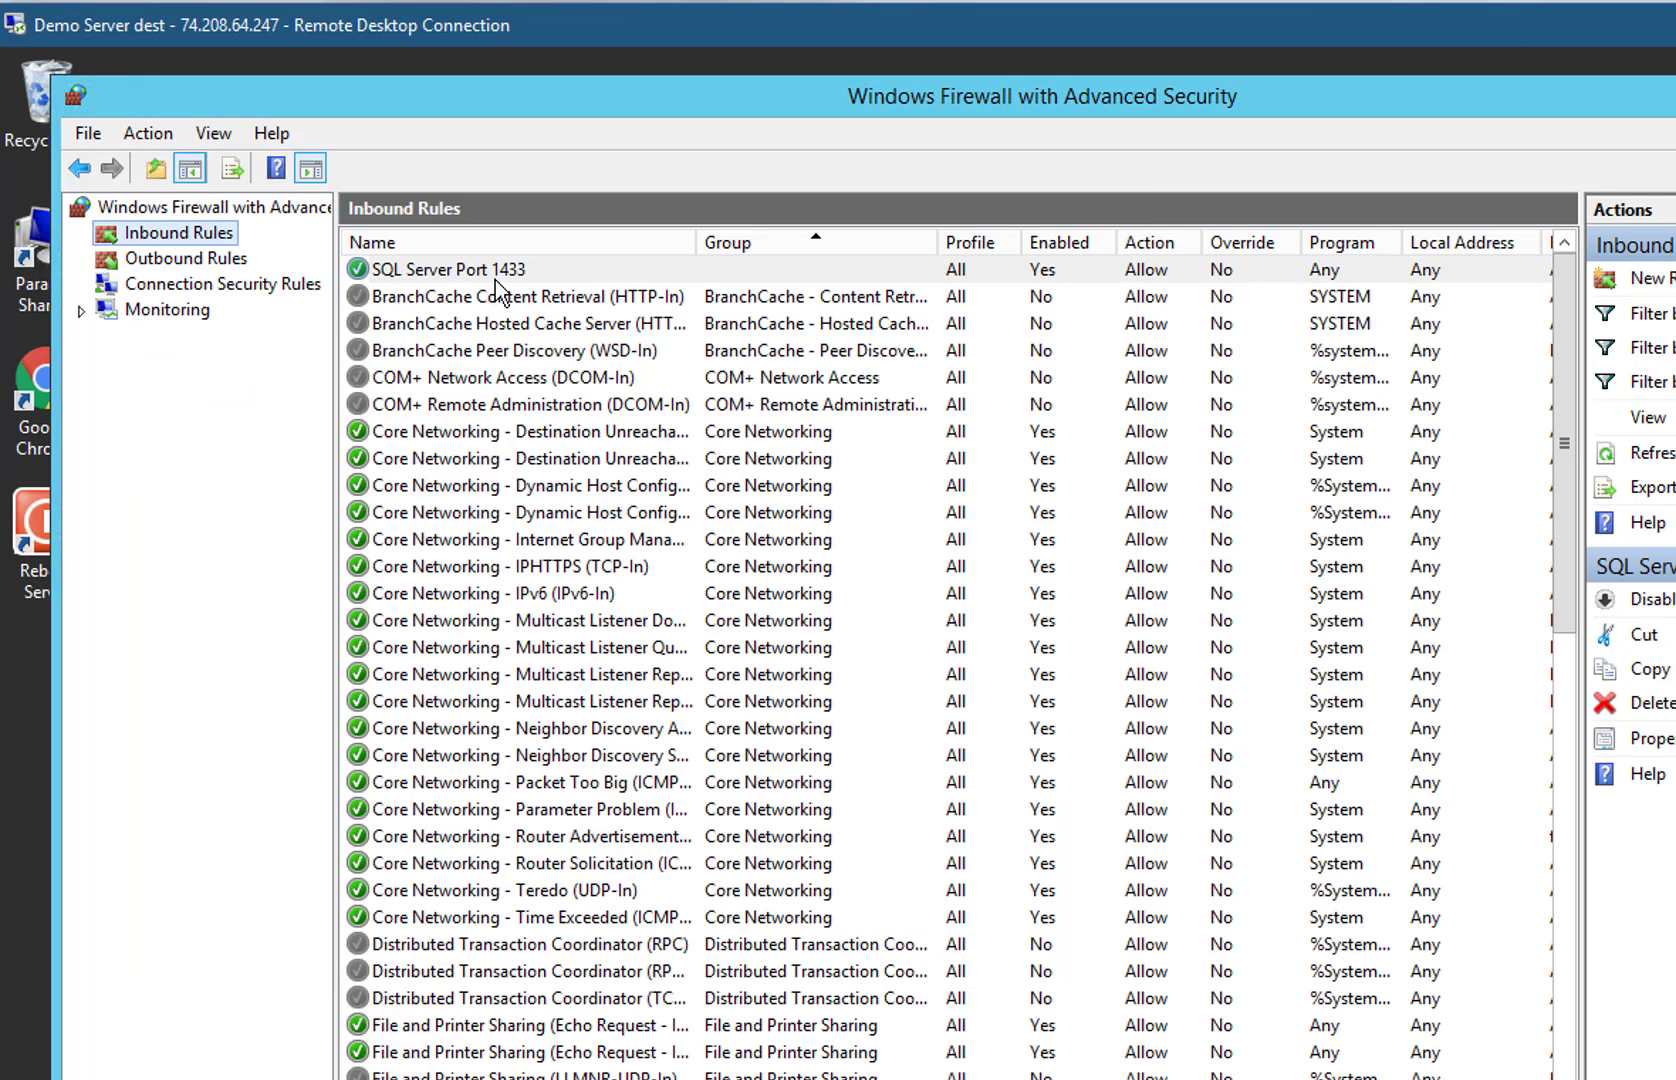
{"action": "left_click", "coordinate": [496, 276]}
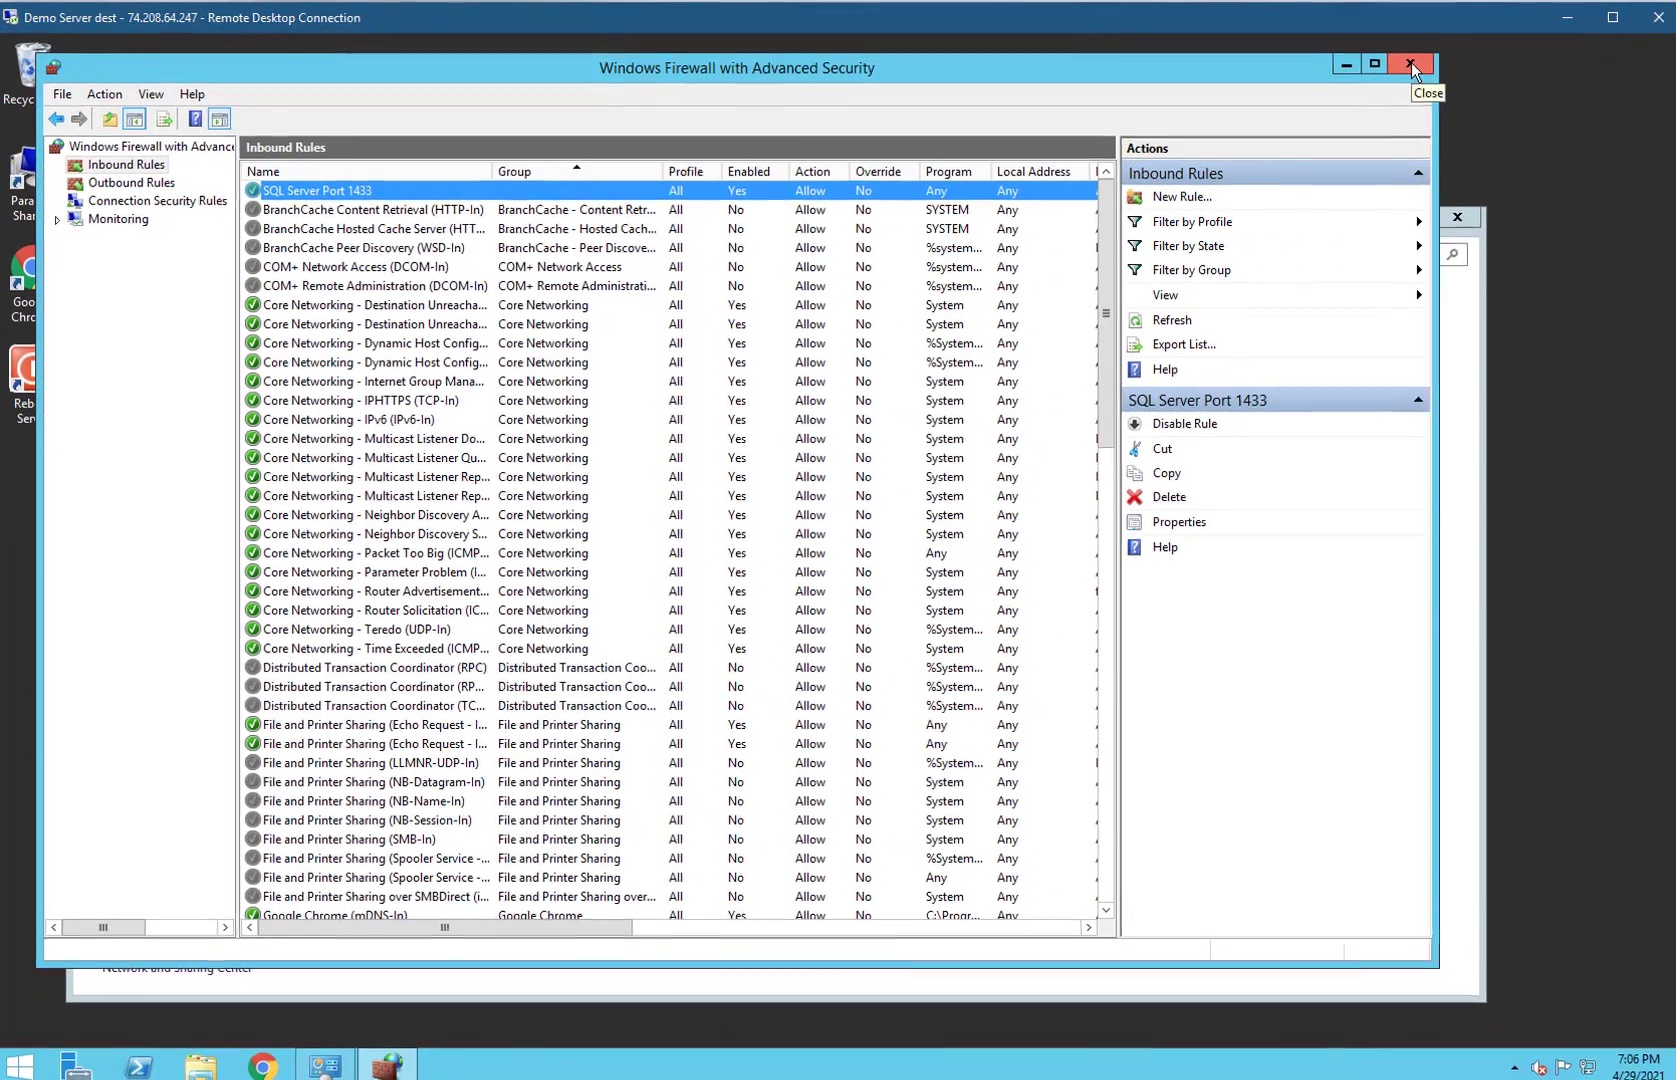
{"action": "left_click", "coordinate": [1404, 64]}
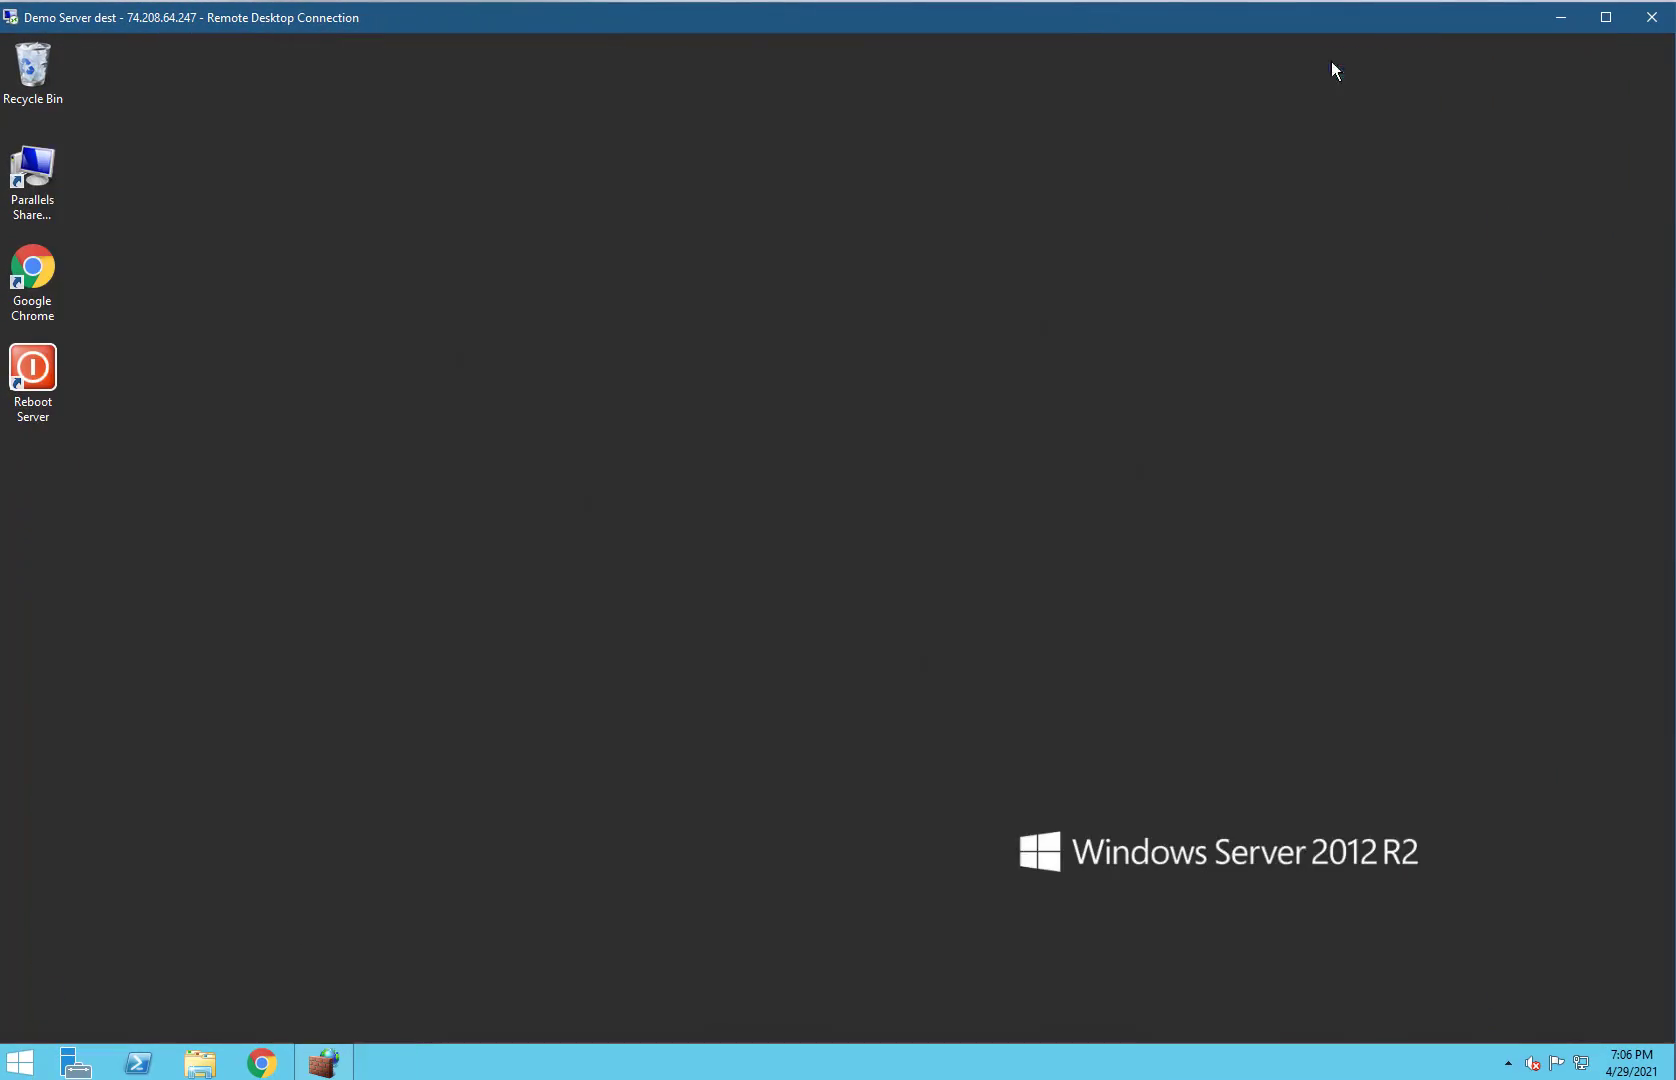
Step: Search the Start screen for "sql ser", pin SQL Server 2017 Configuration Manager to Start, and launch it
{"action": "left_click", "coordinate": [18, 1062]}
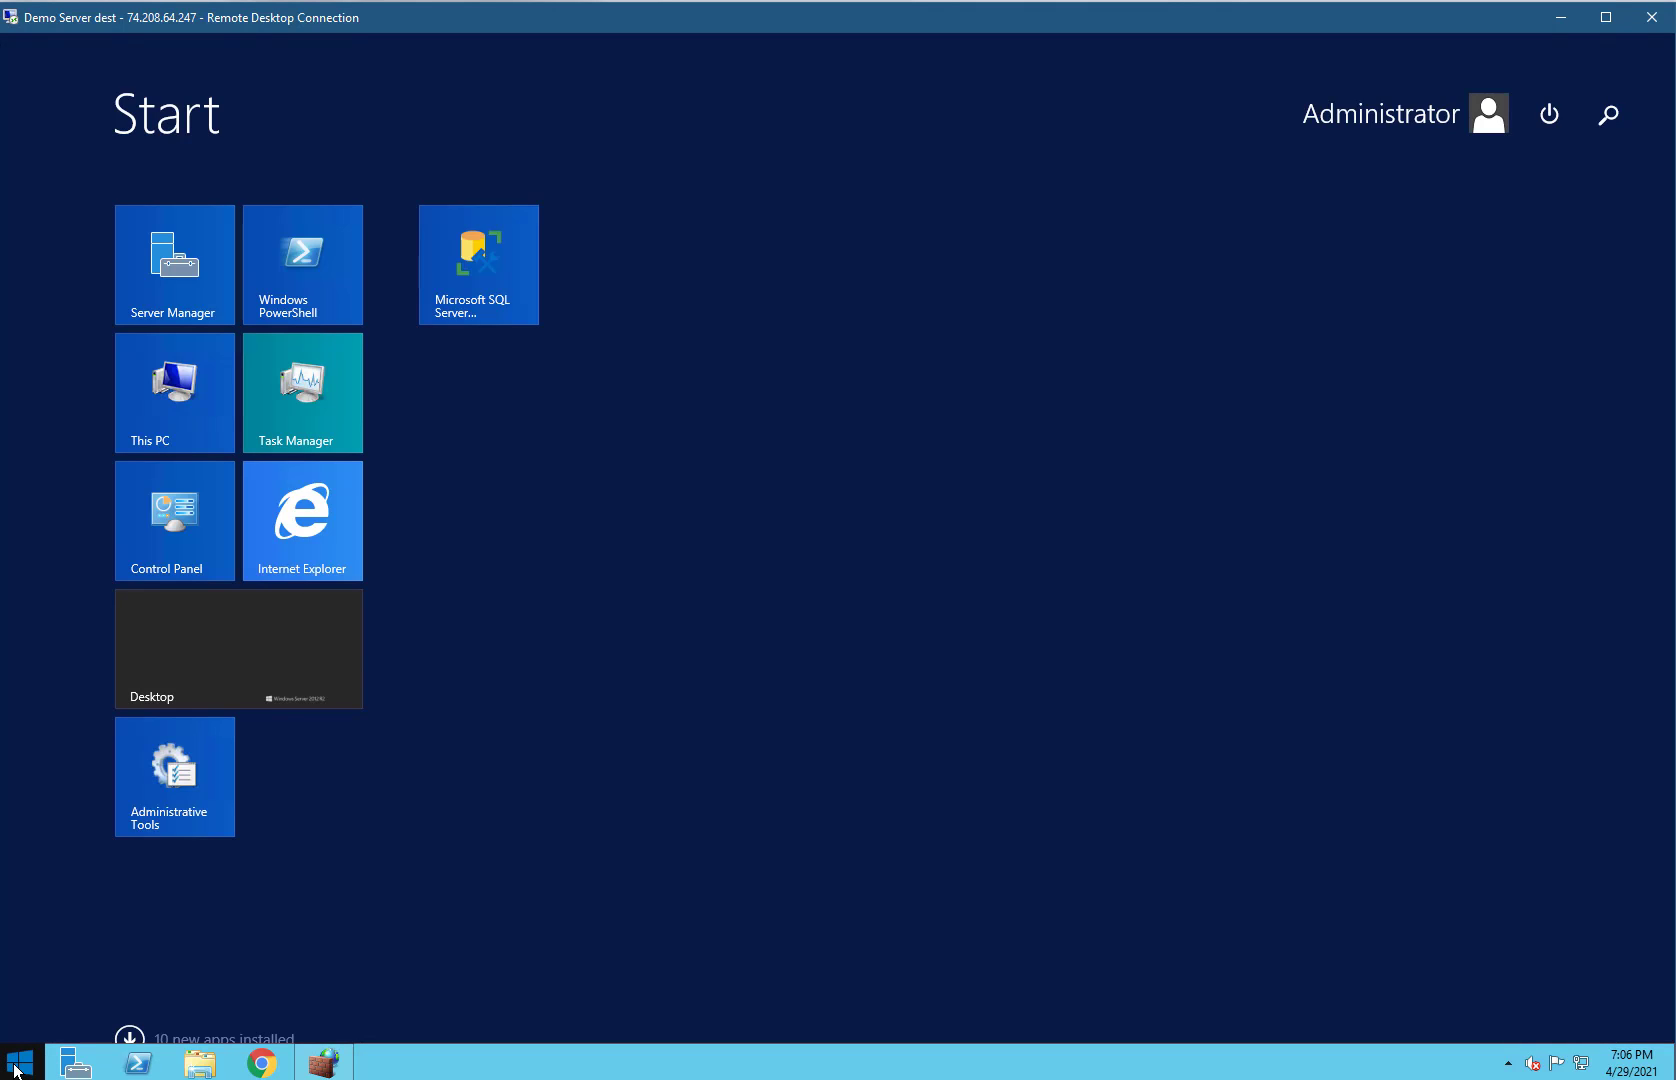
{"action": "type", "text": "sql server Management Studio 18"}
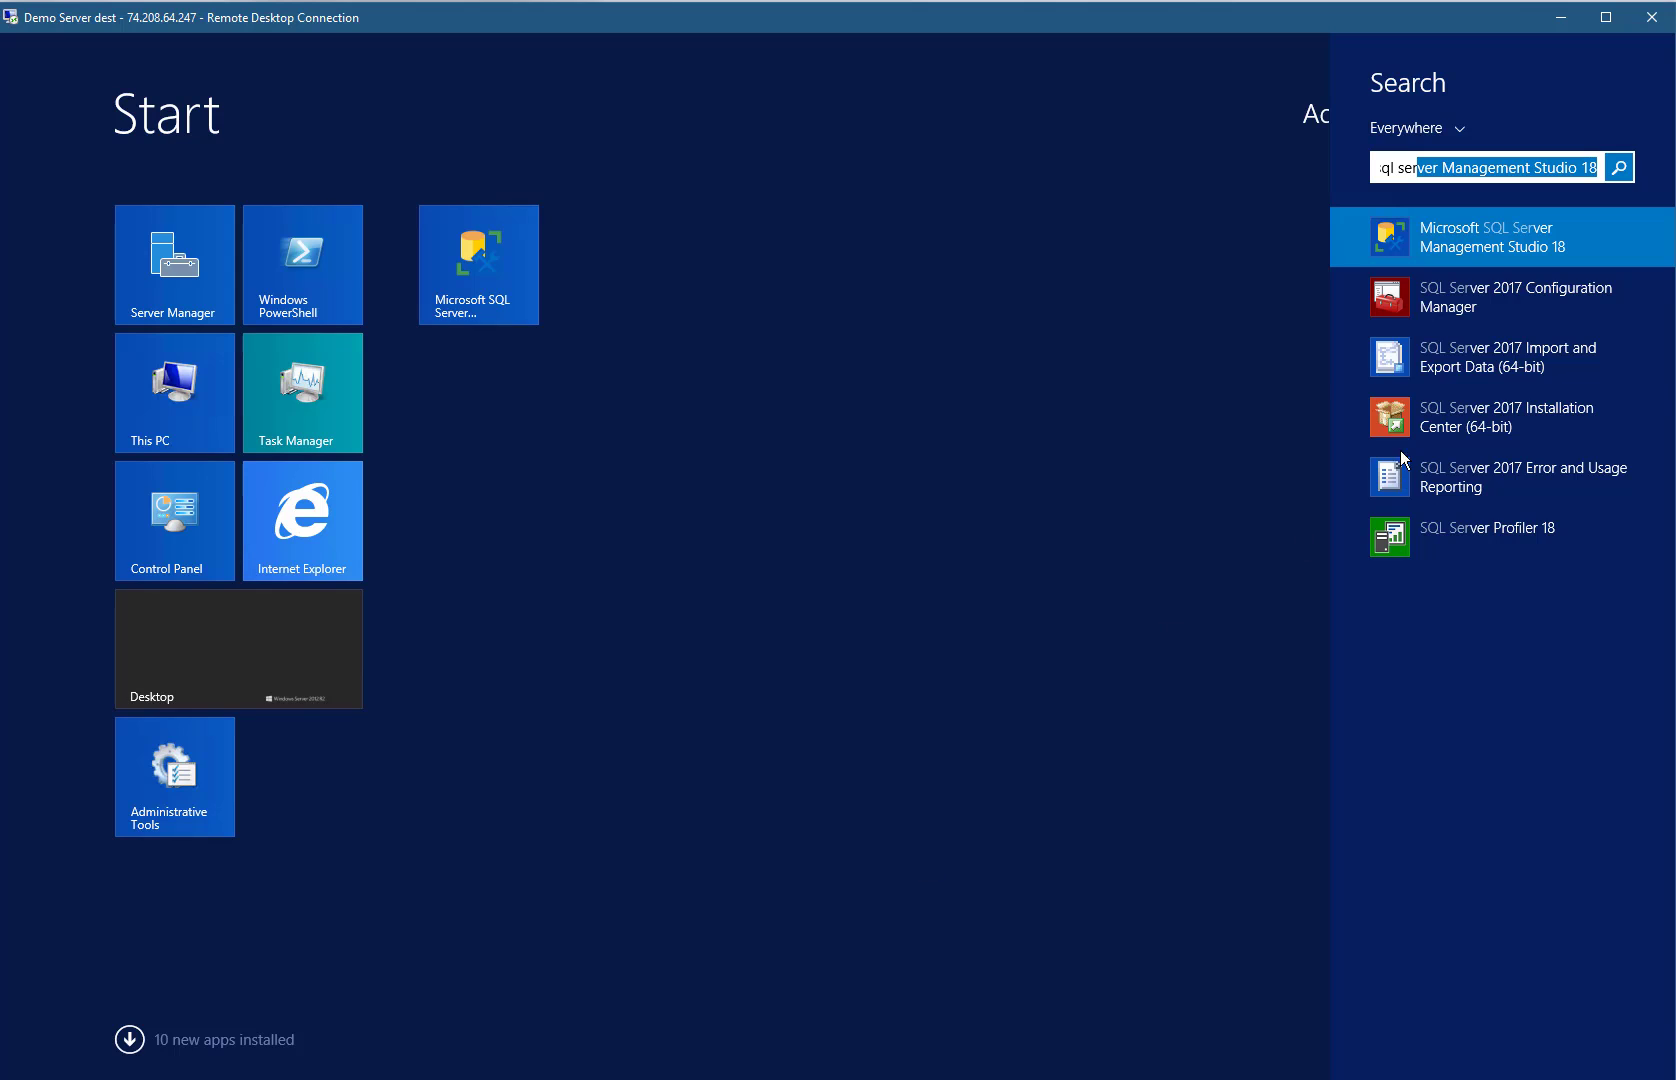
{"action": "right_click", "coordinate": [1462, 309]}
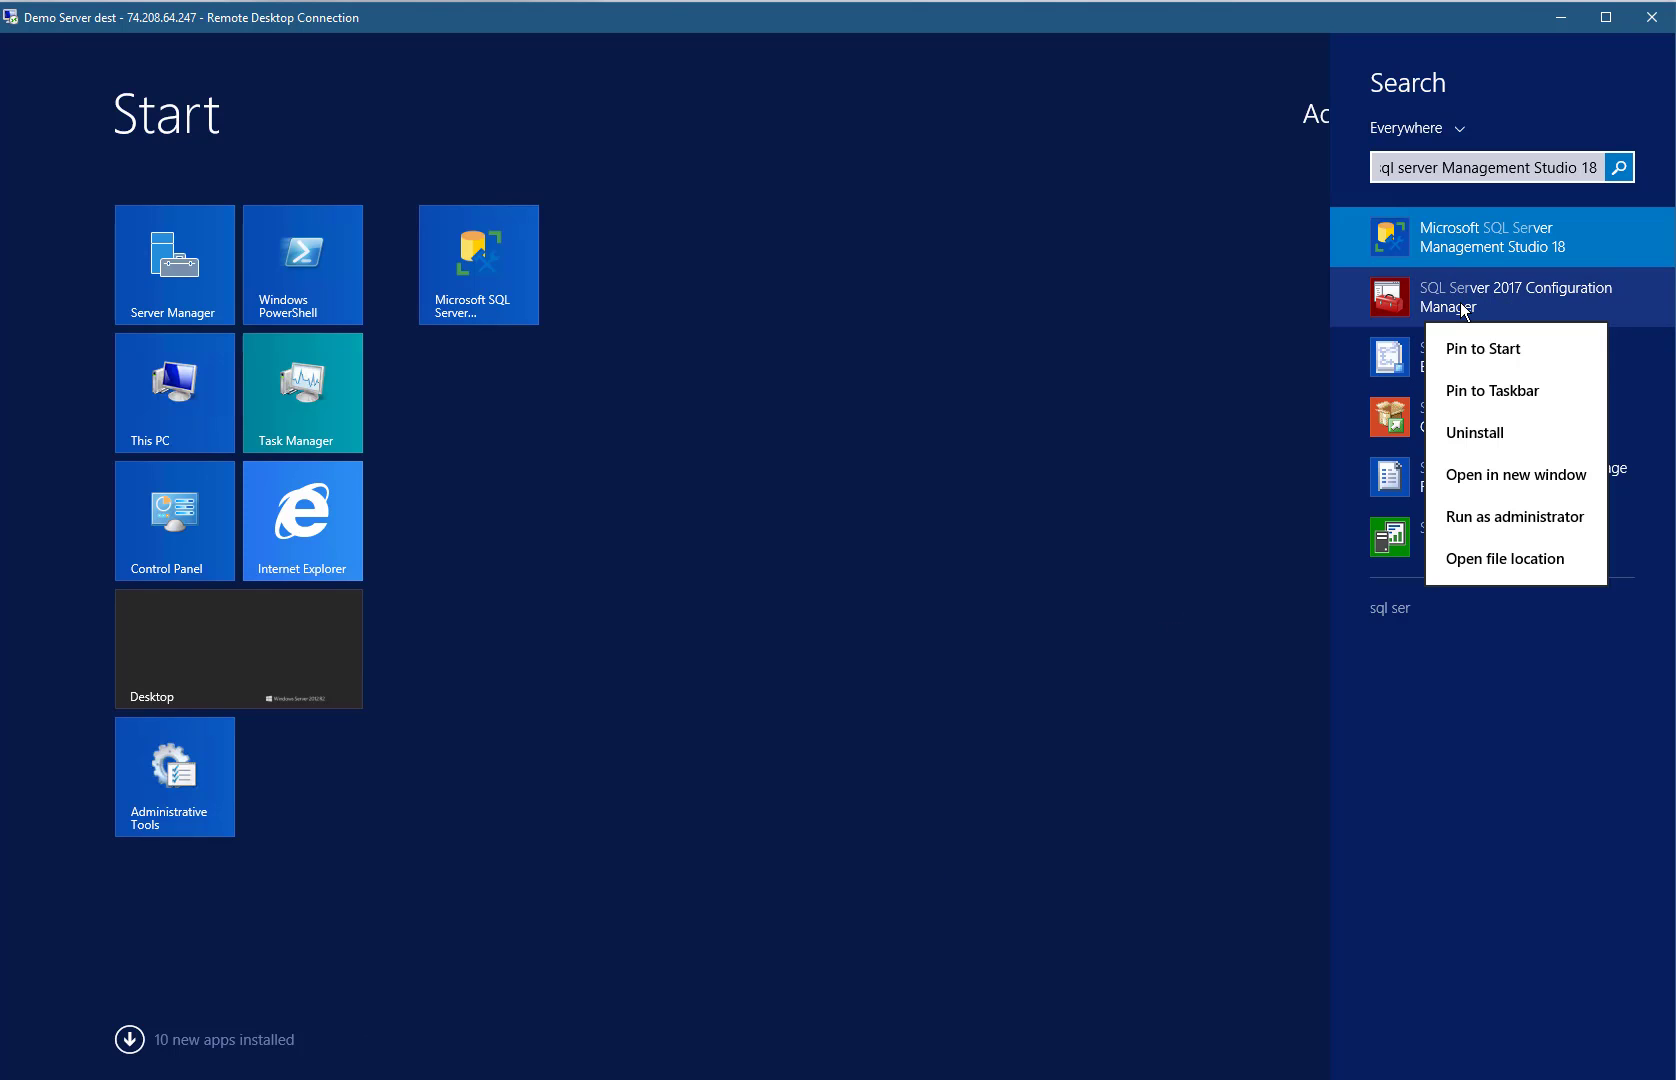
{"action": "left_click", "coordinate": [1497, 348]}
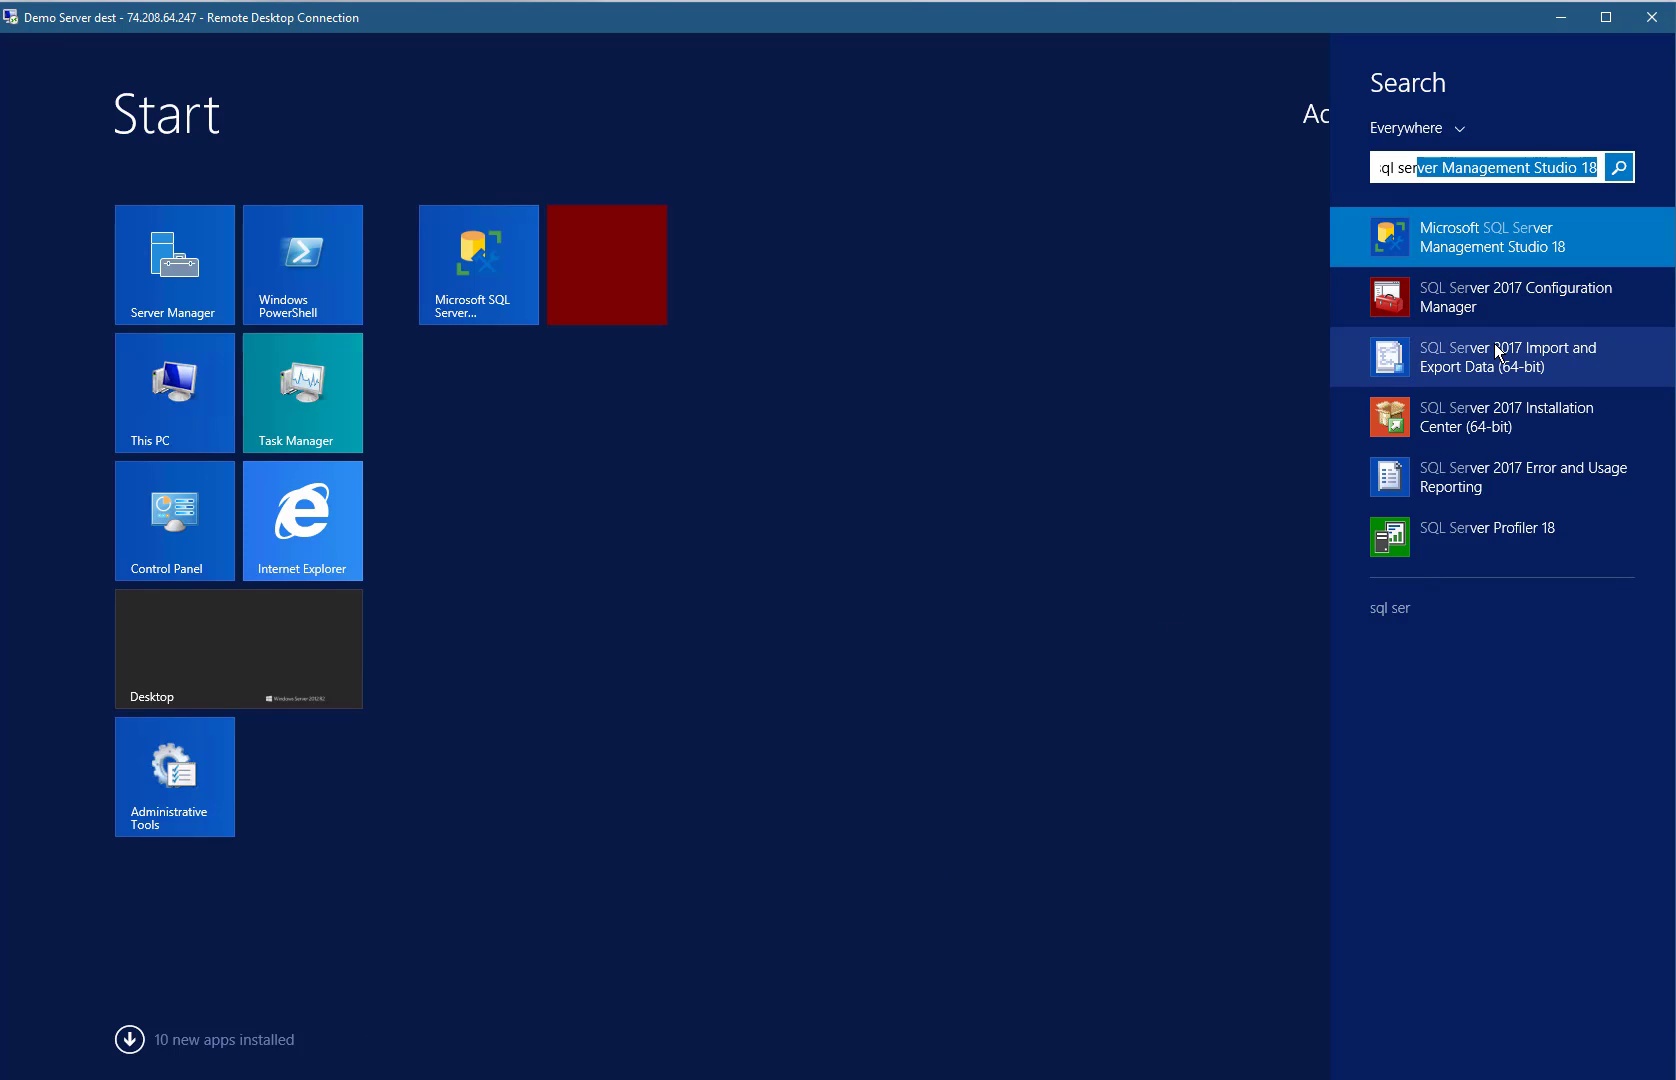
{"action": "left_click", "coordinate": [778, 381]}
{"action": "left_click", "coordinate": [611, 268]}
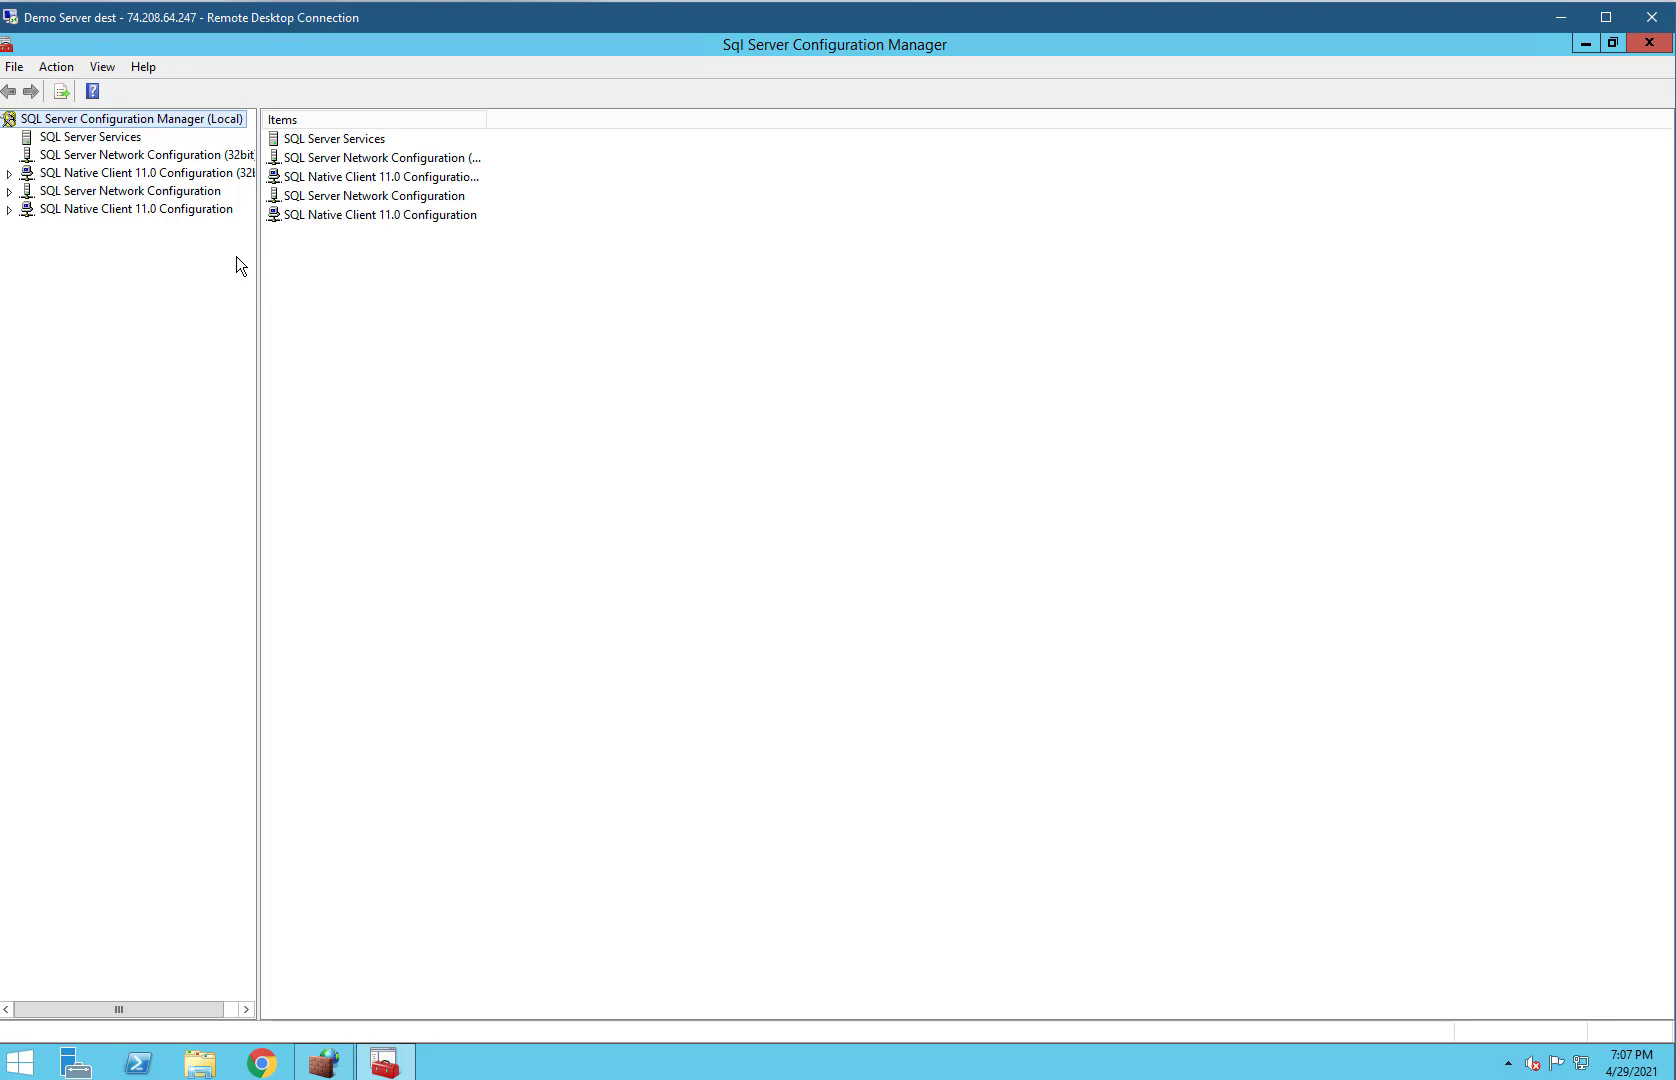
Step: Show Protocols for SQLEXPRESS under SQL Server Network Configuration, with the tree pane widened to fit the node names
{"action": "left_click_drag", "start_coordinate": [259, 231], "coordinate": [497, 231]}
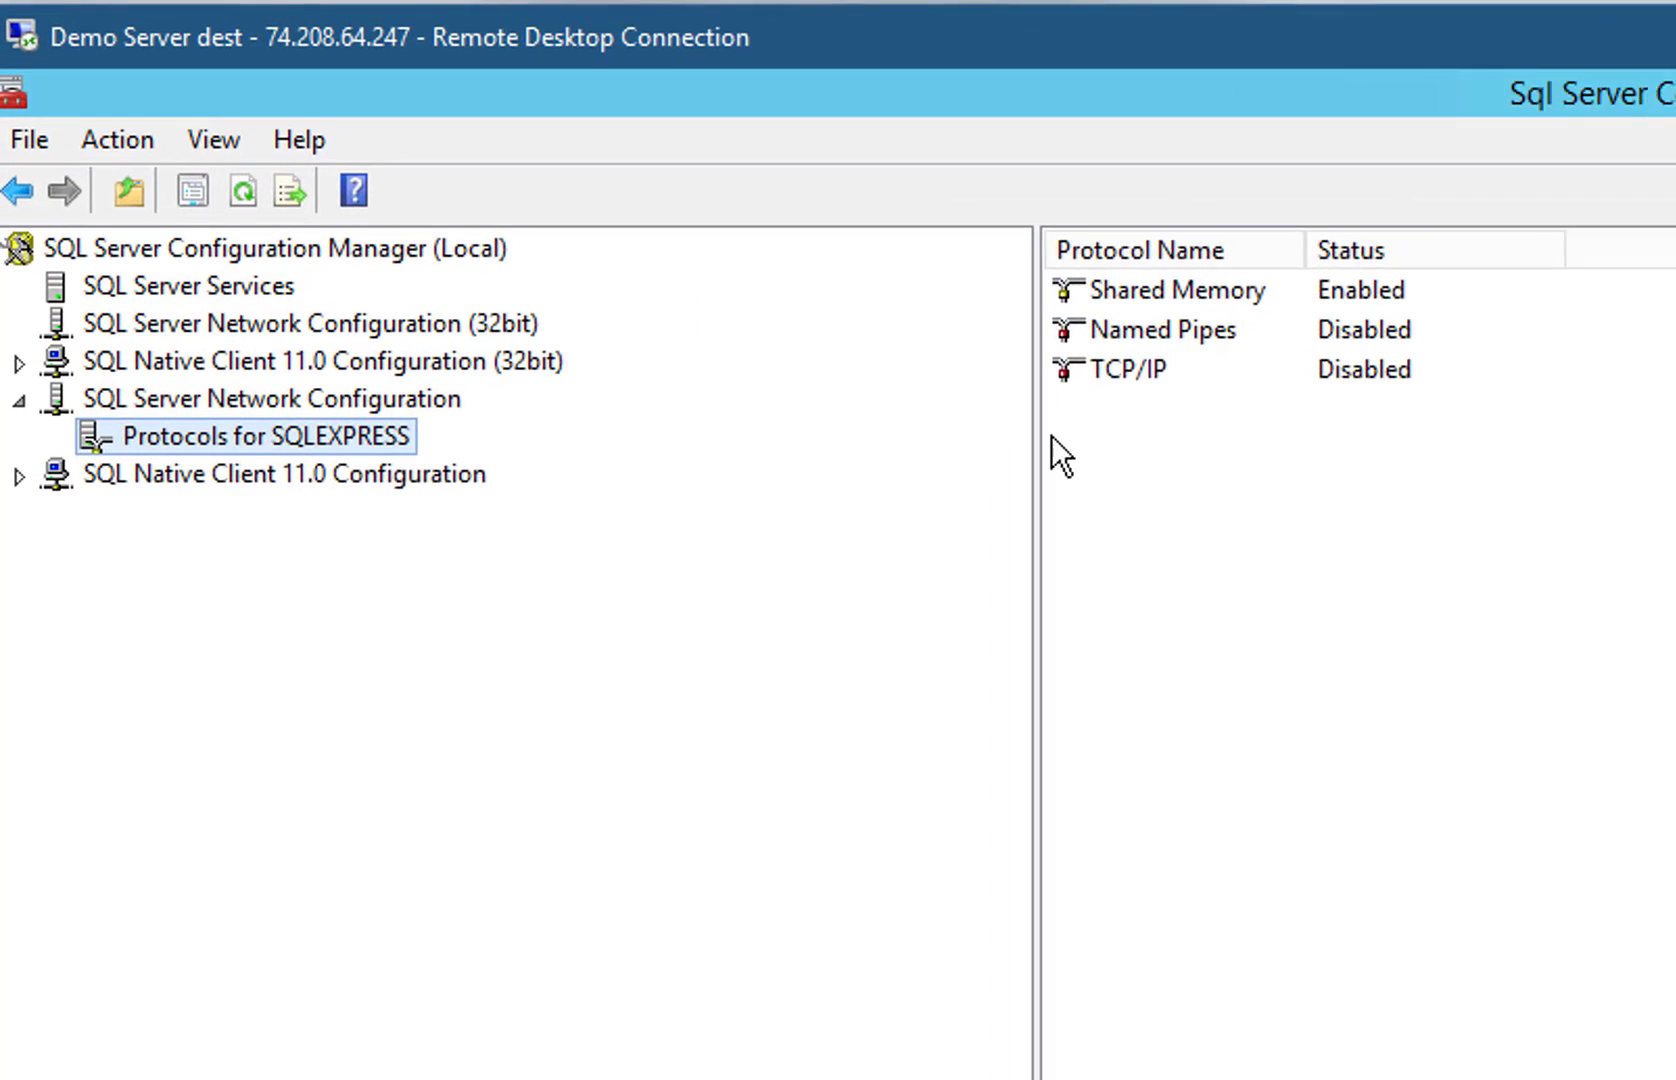
{"action": "left_click_drag", "start_coordinate": [709, 299], "coordinate": [492, 311]}
{"action": "left_click_drag", "start_coordinate": [813, 513], "coordinate": [815, 513]}
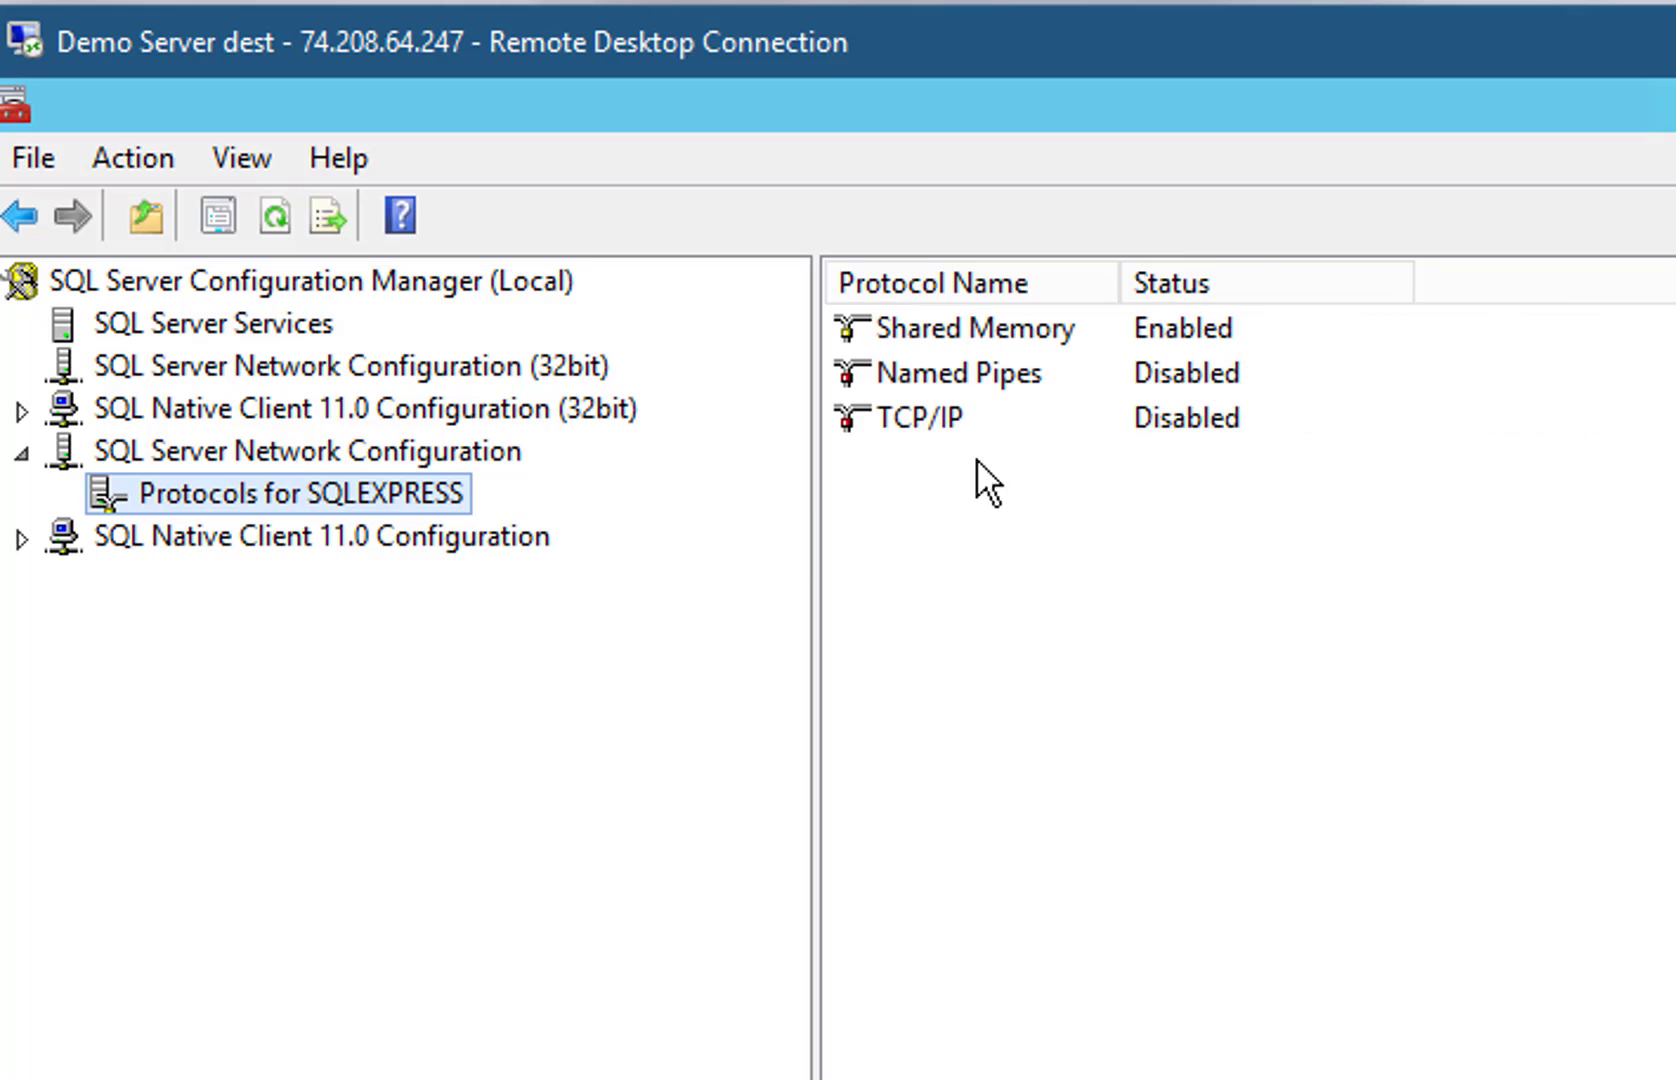
Step: Enable the TCP/IP protocol for SQLEXPRESS and acknowledge the resulting notice
{"action": "left_click", "coordinate": [924, 427]}
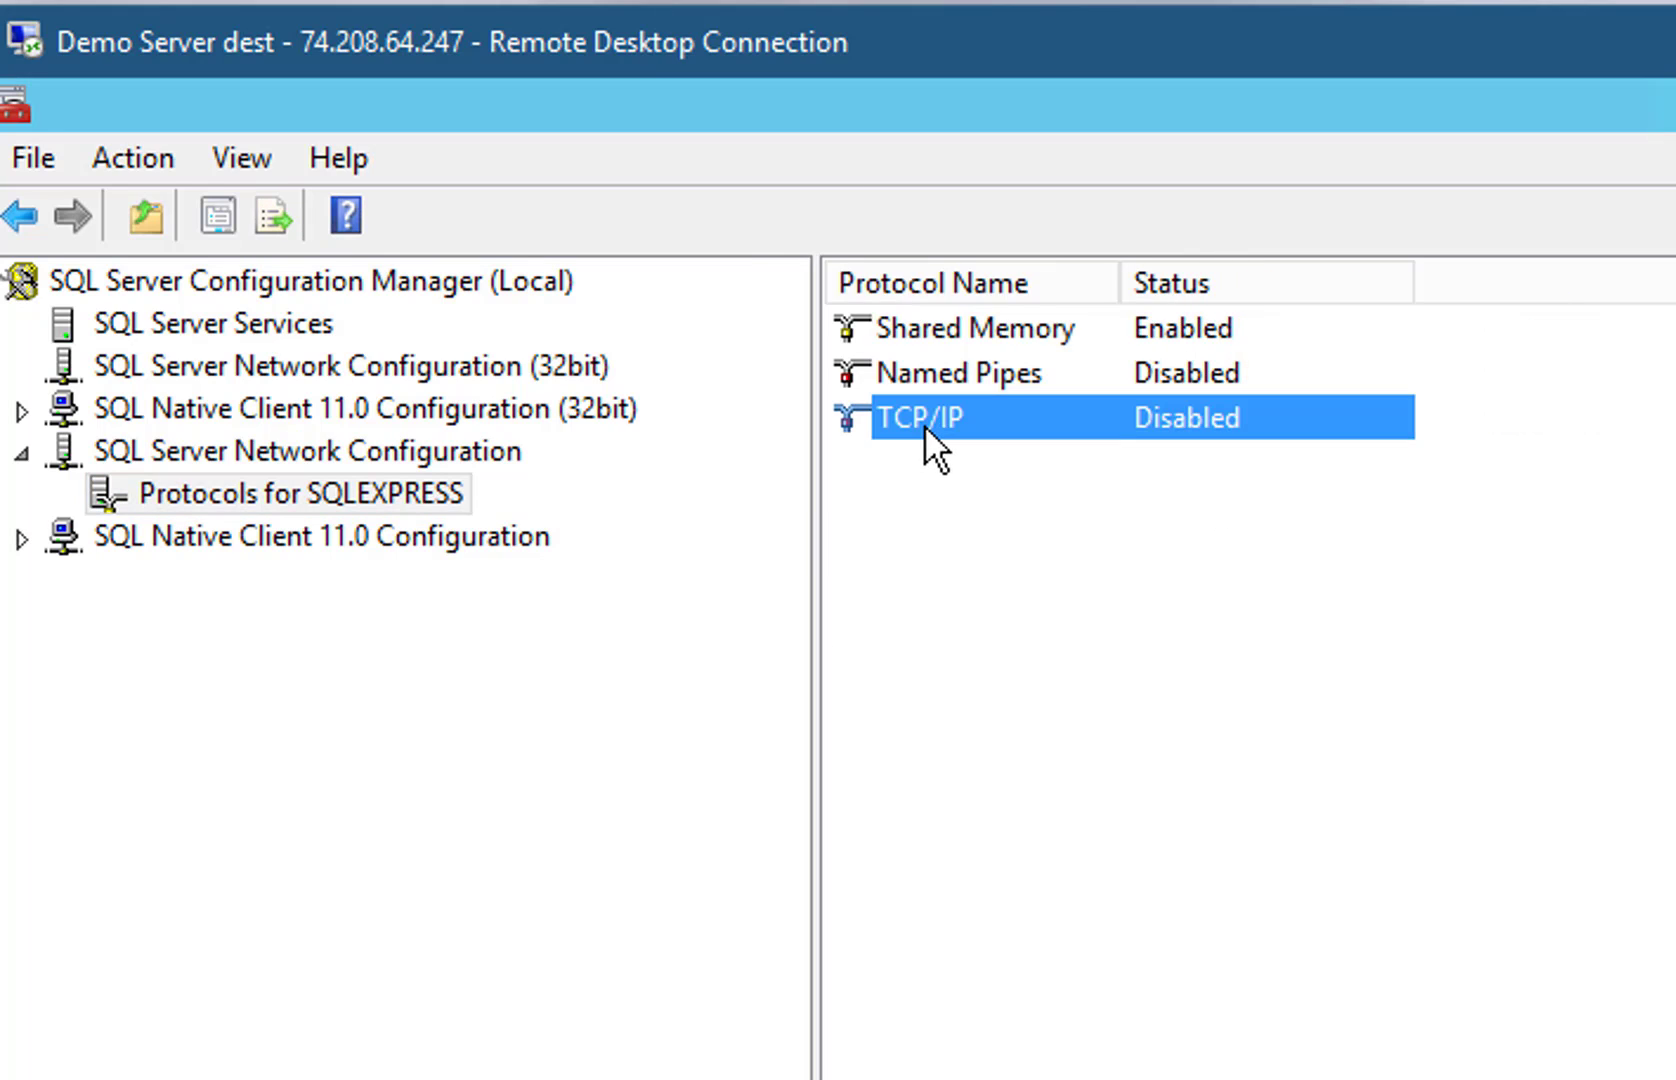
{"action": "right_click", "coordinate": [1212, 416]}
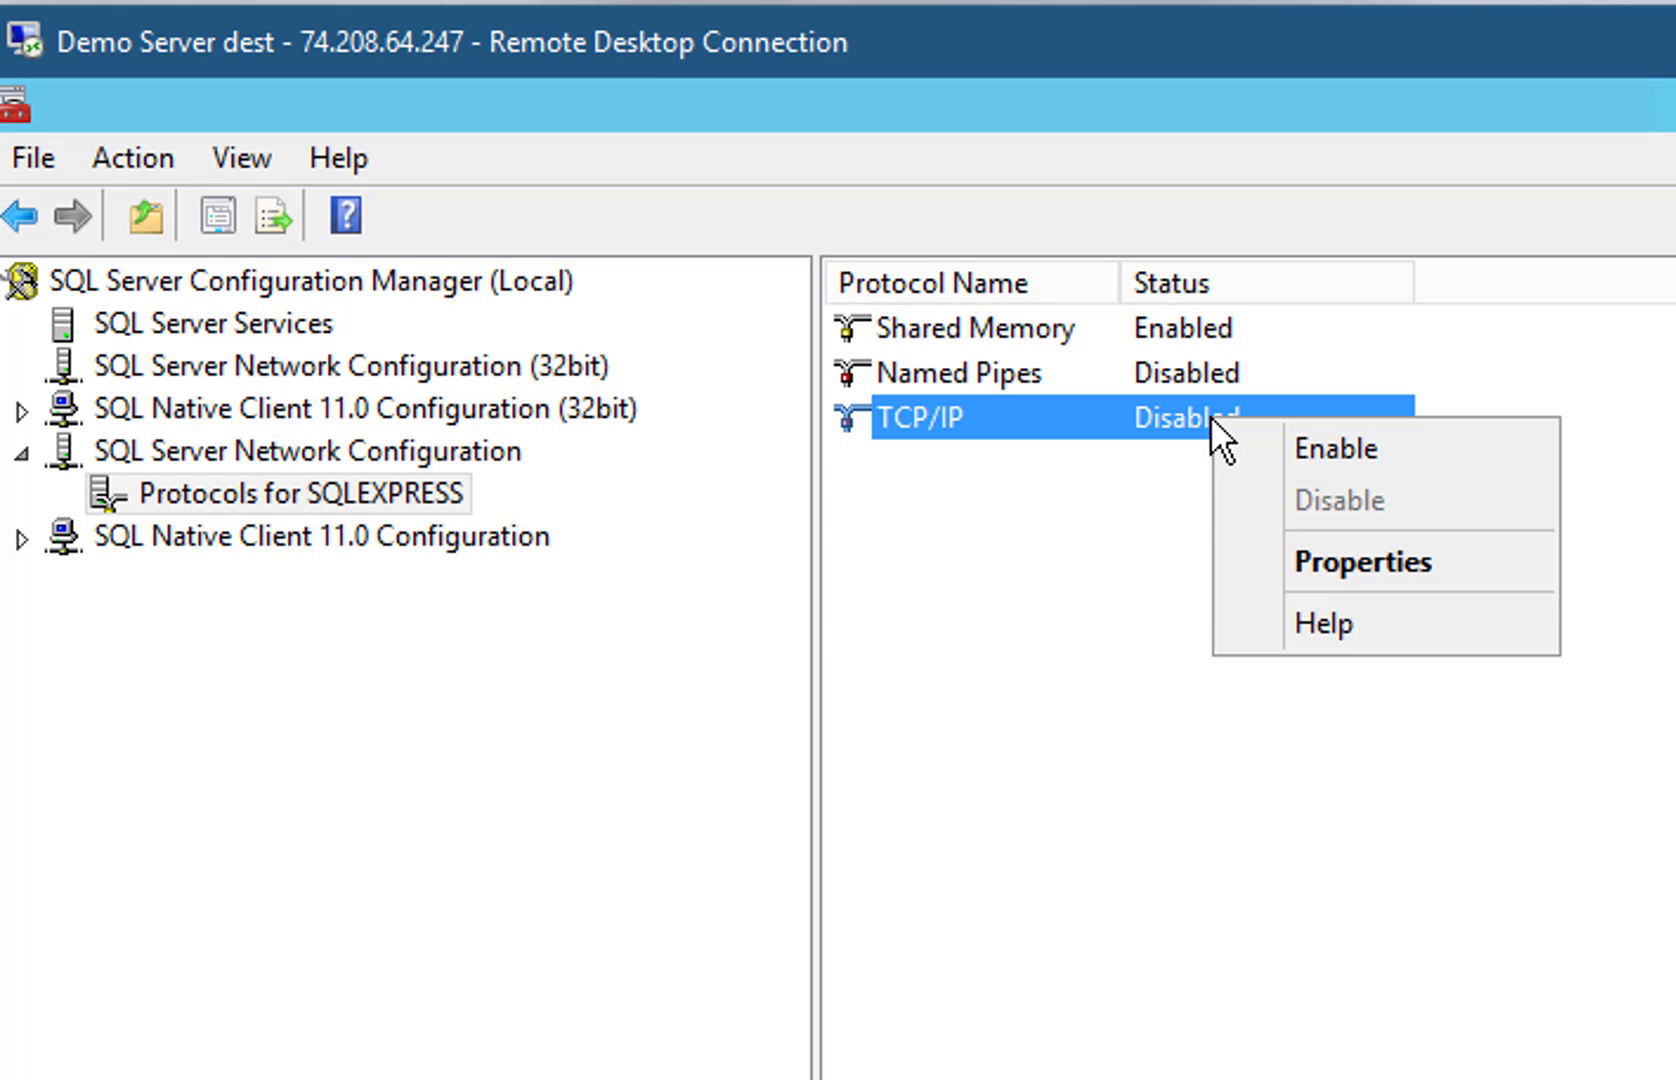
{"action": "left_click", "coordinate": [1288, 446]}
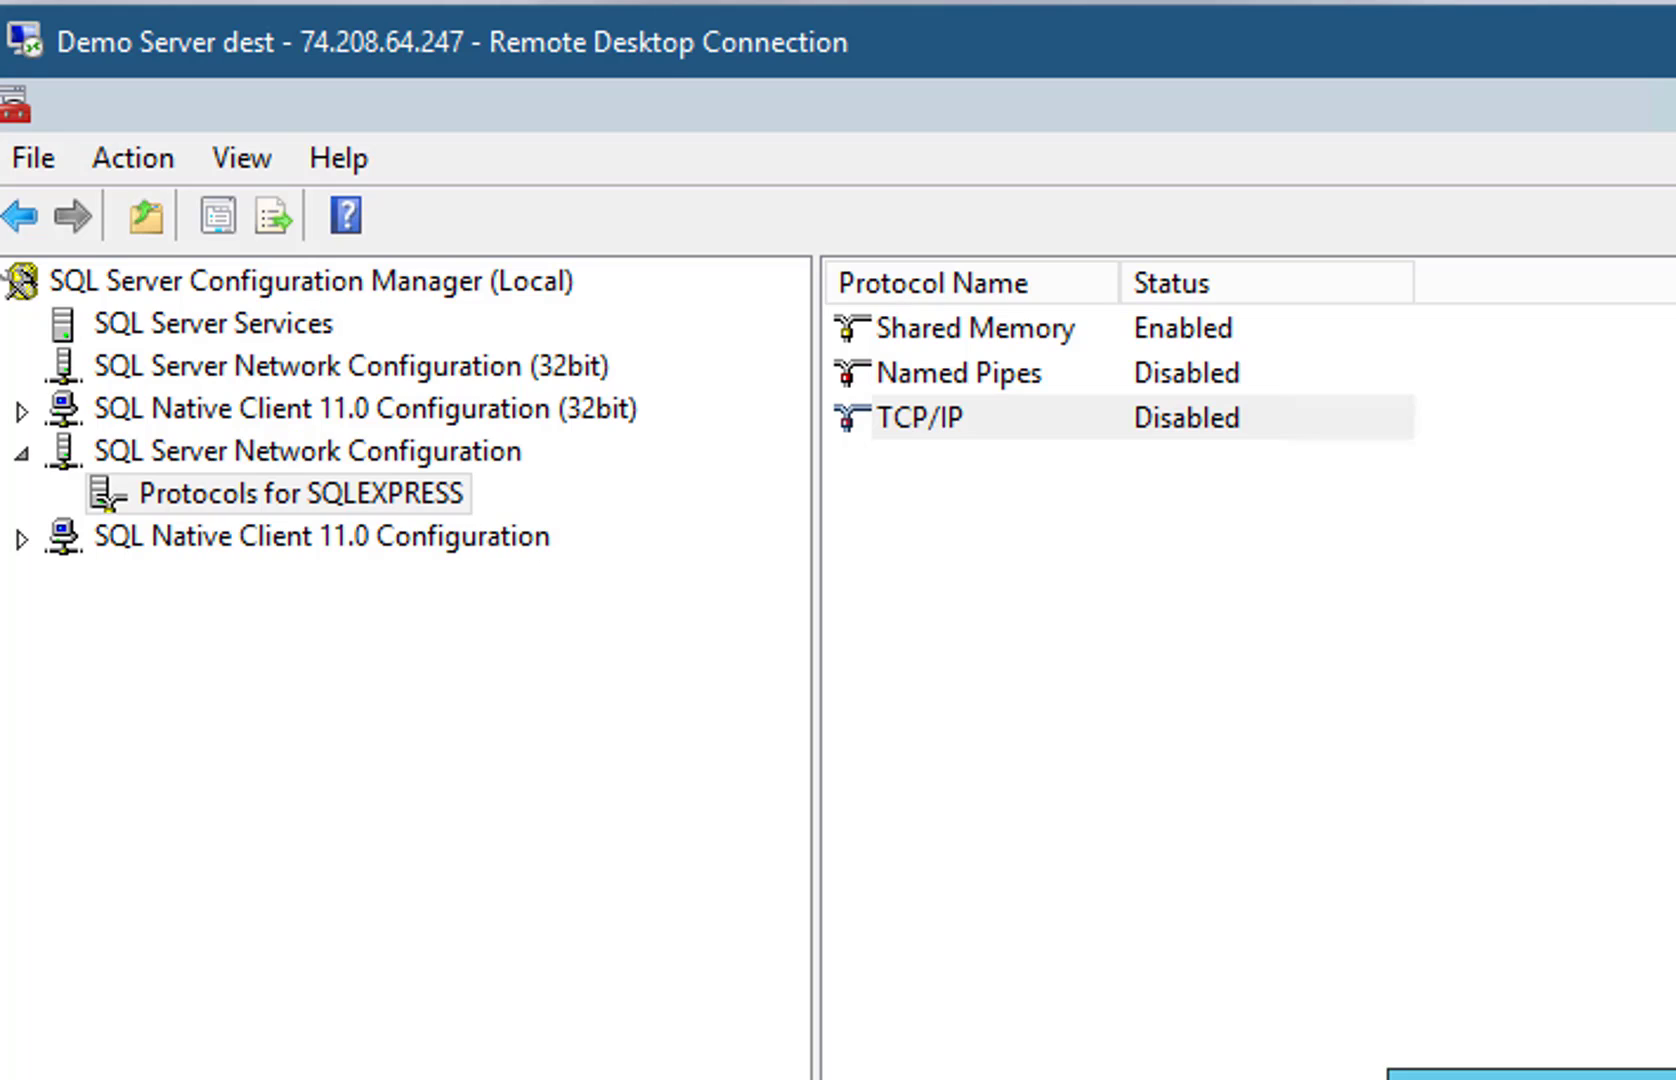
{"action": "key", "text": "Return"}
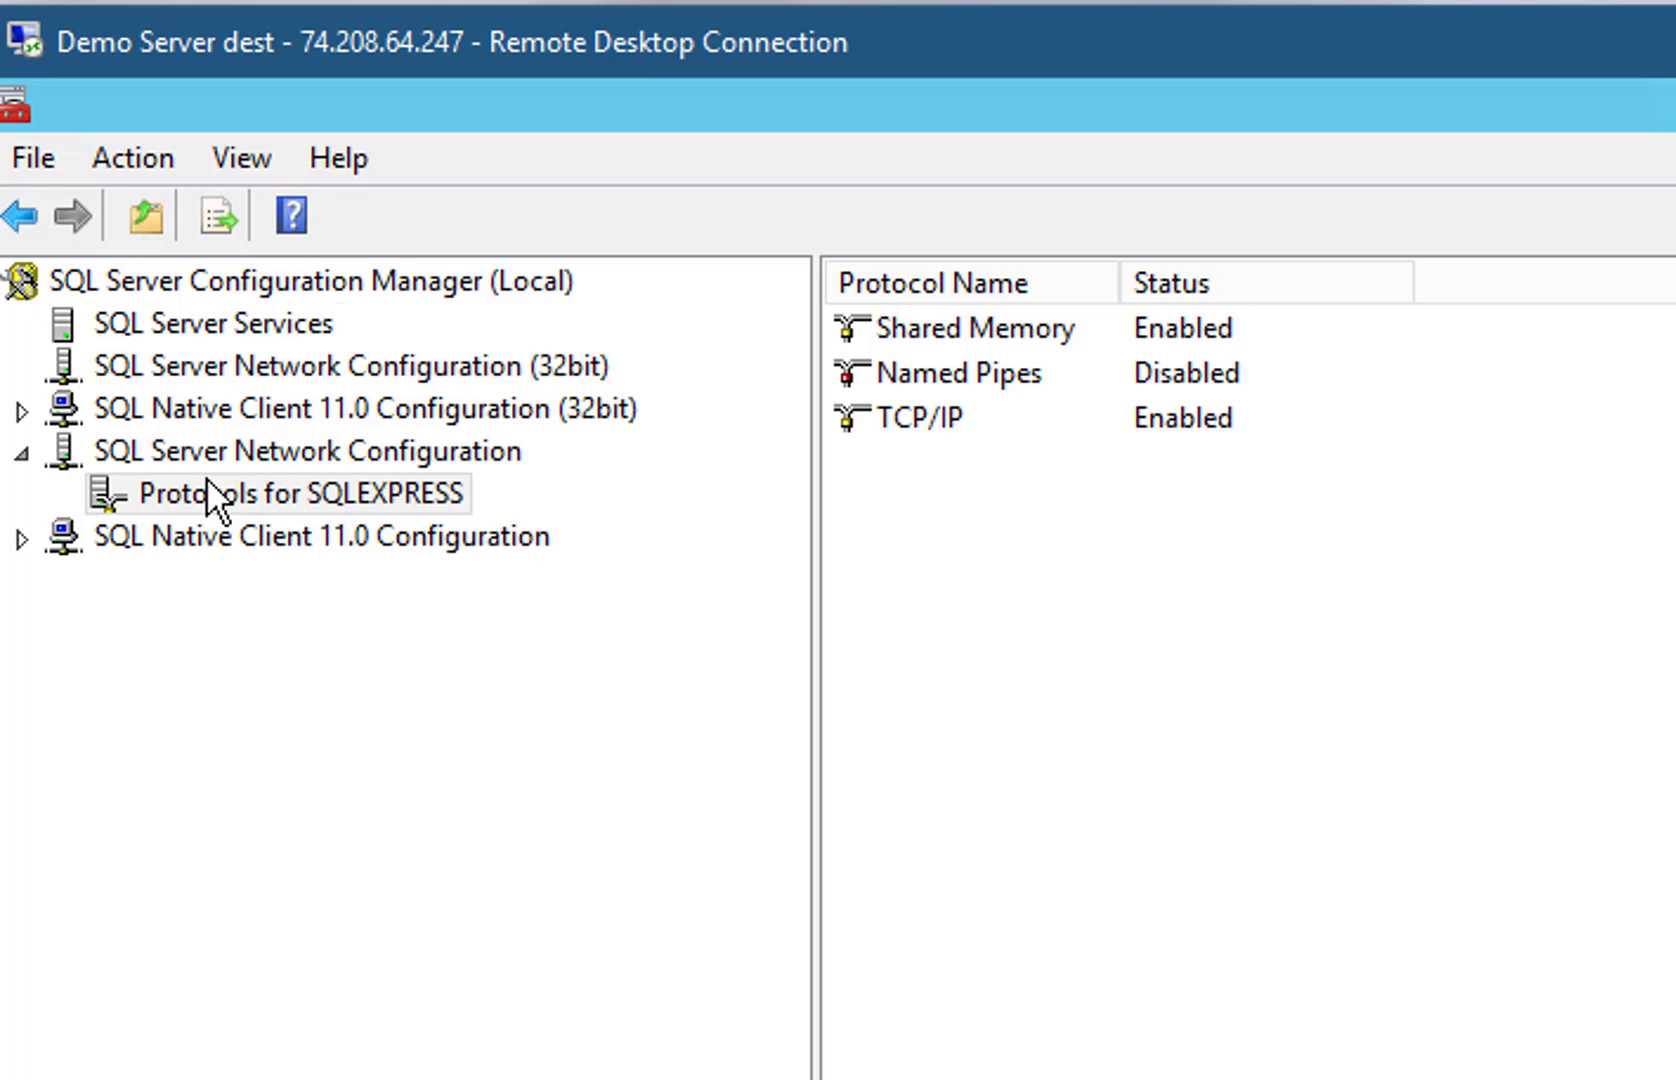
Step: Restart the SQL Server (SQLEXPRESS) service from SQL Server Services
{"action": "left_click", "coordinate": [200, 323]}
{"action": "left_click", "coordinate": [1142, 335]}
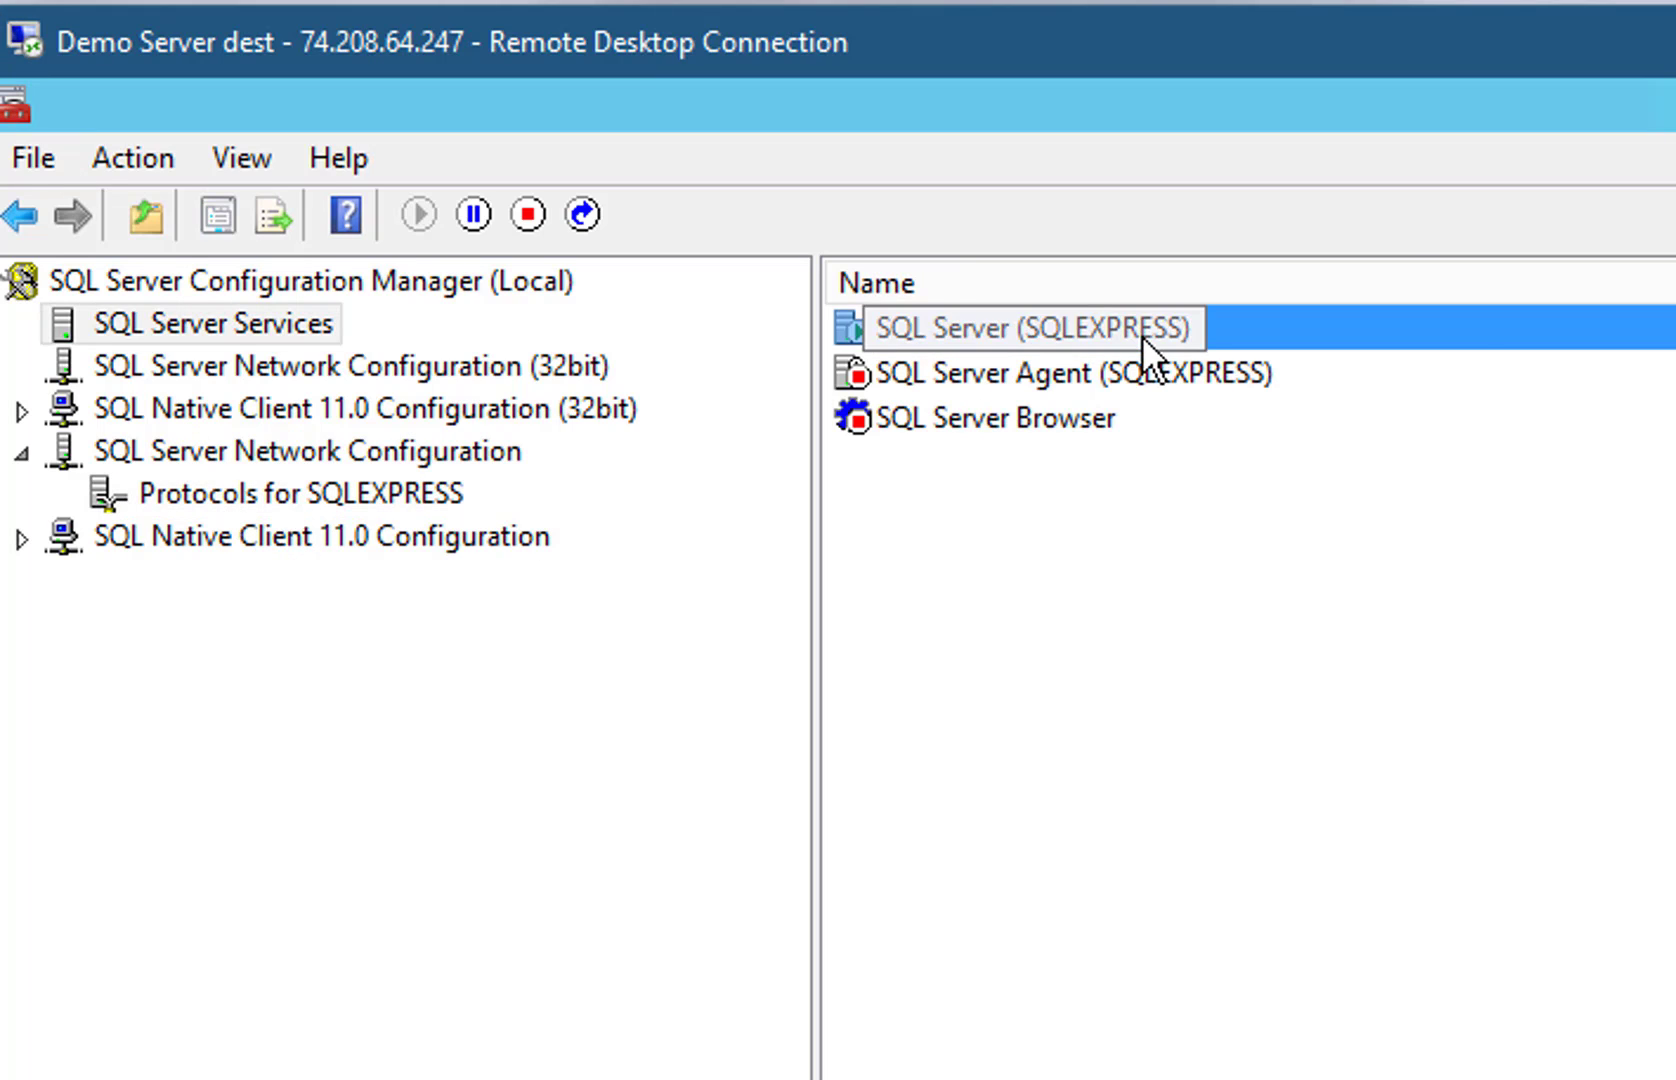
{"action": "right_click", "coordinate": [1142, 335]}
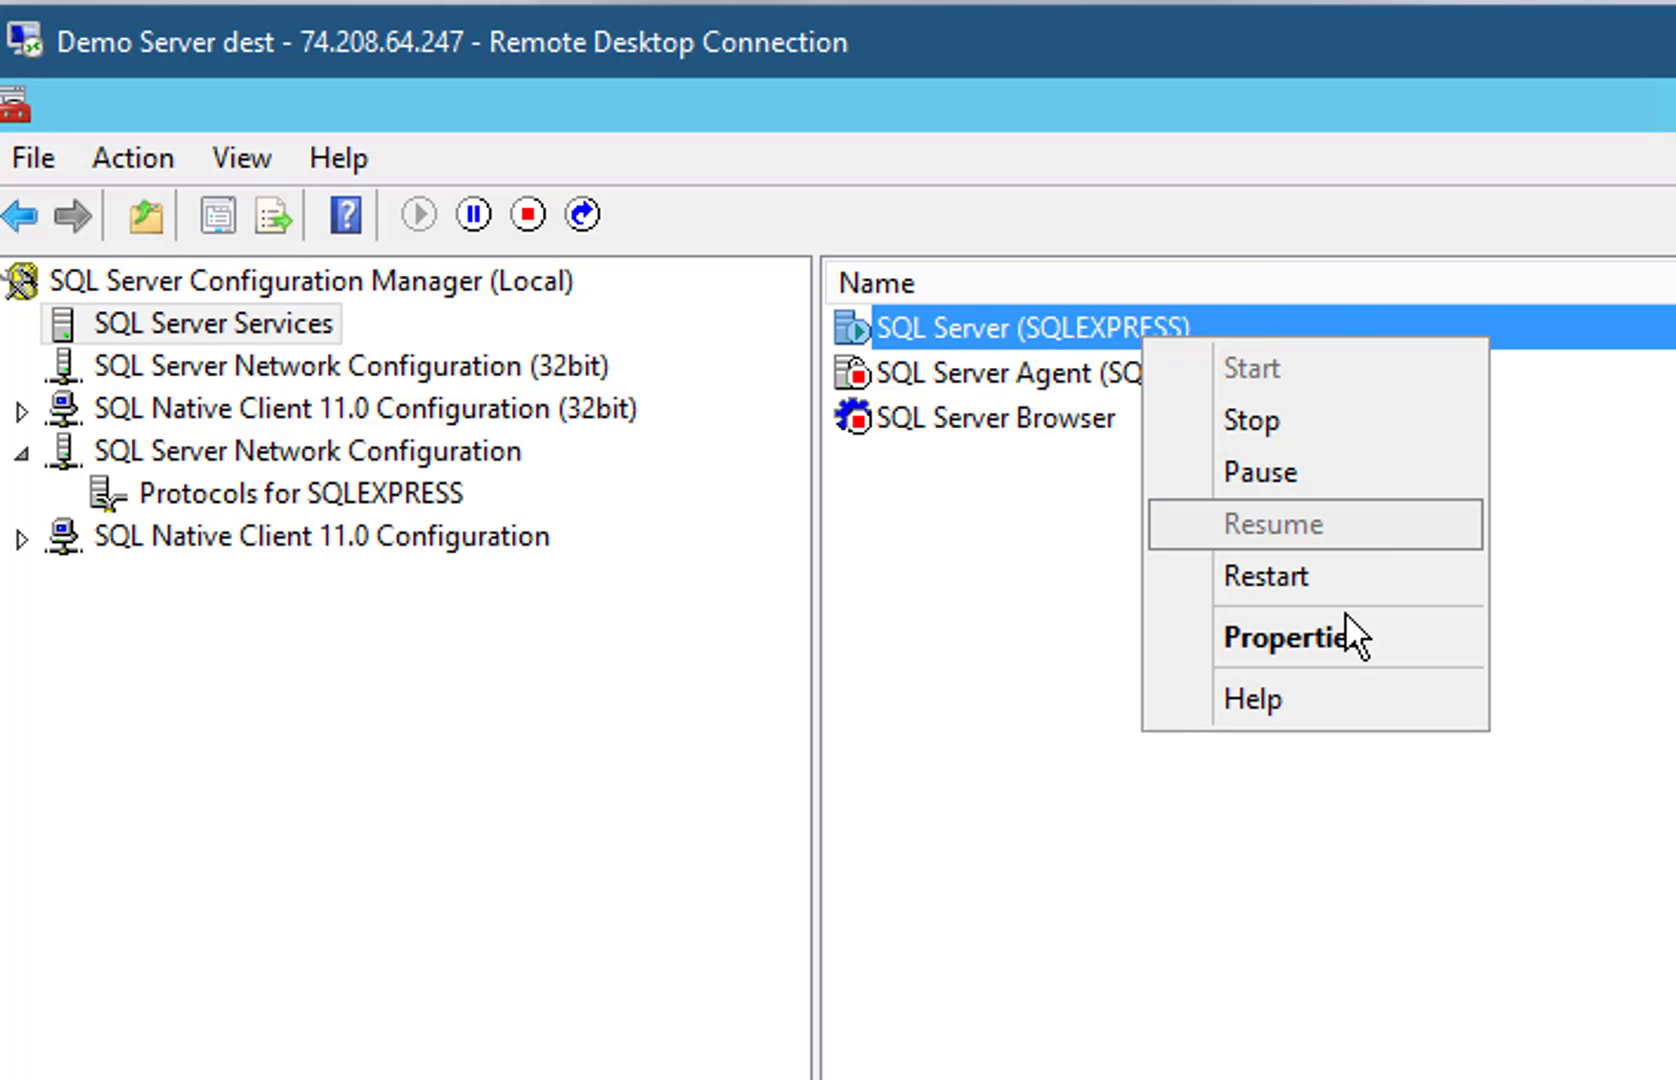
{"action": "left_click", "coordinate": [1347, 576]}
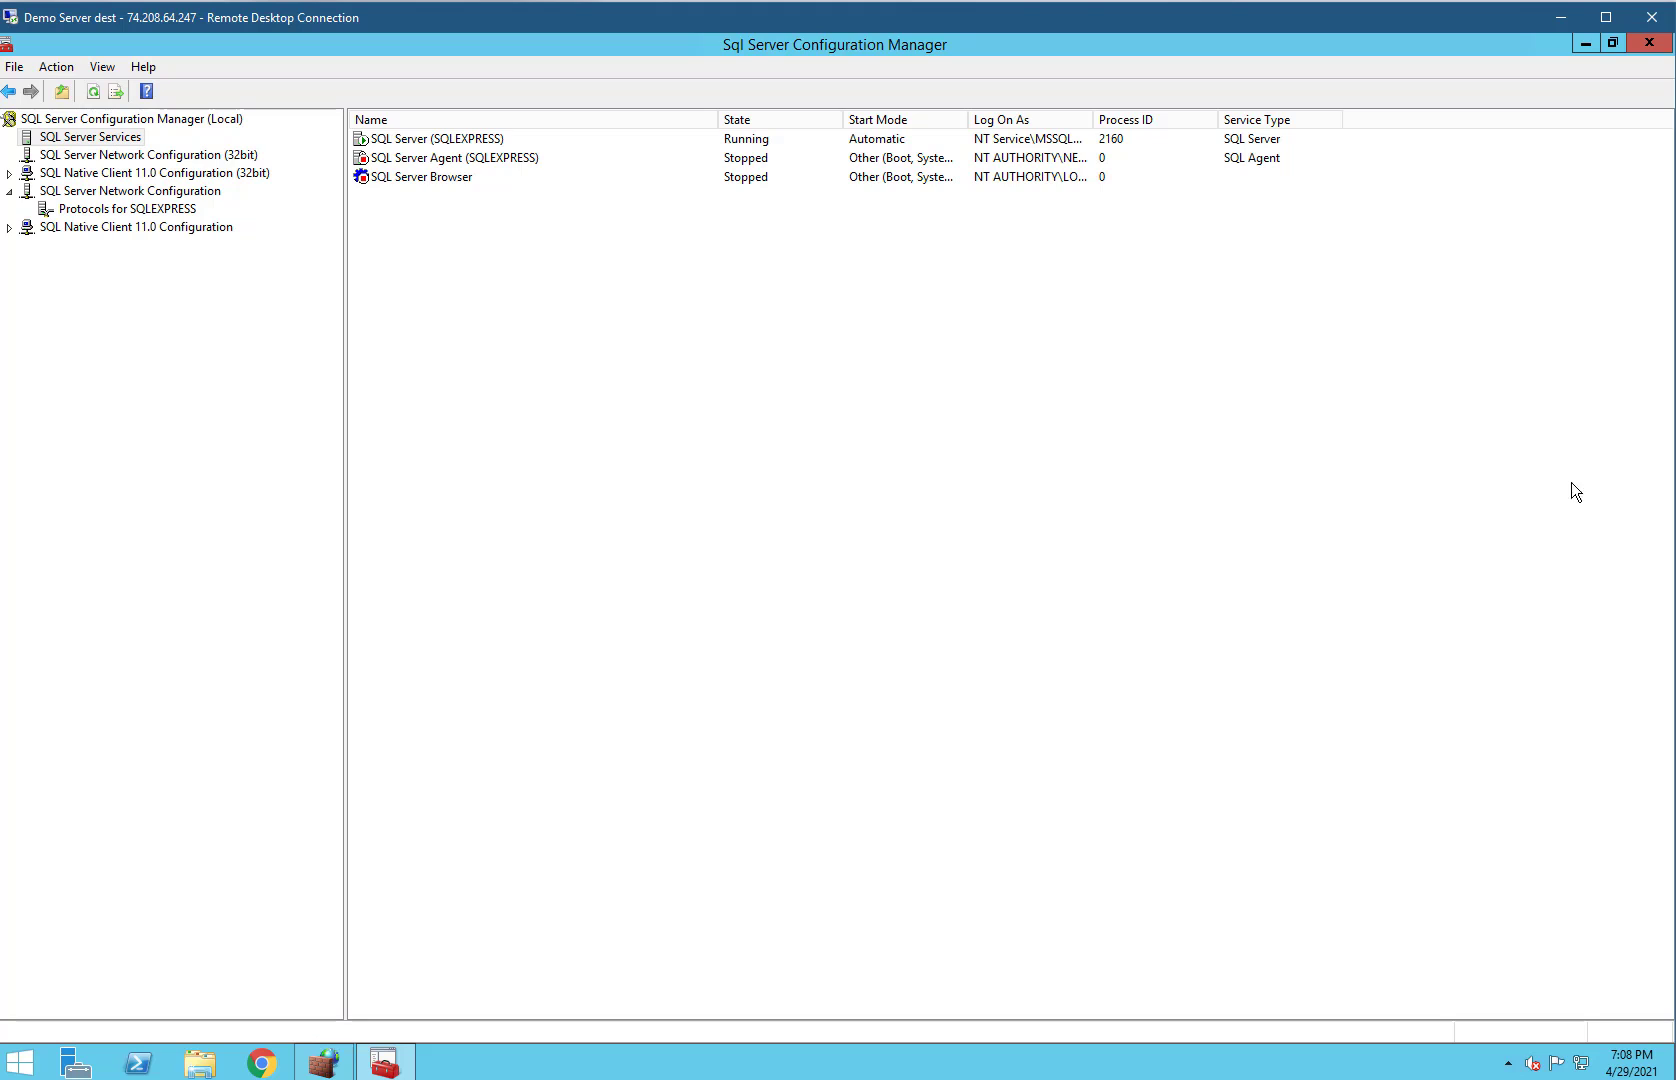
Step: Recheck the SQLEXPRESS protocols, then switch from SQL Server Configuration Manager, closing it, to SQL Server Management Studio
{"action": "left_click", "coordinate": [100, 208]}
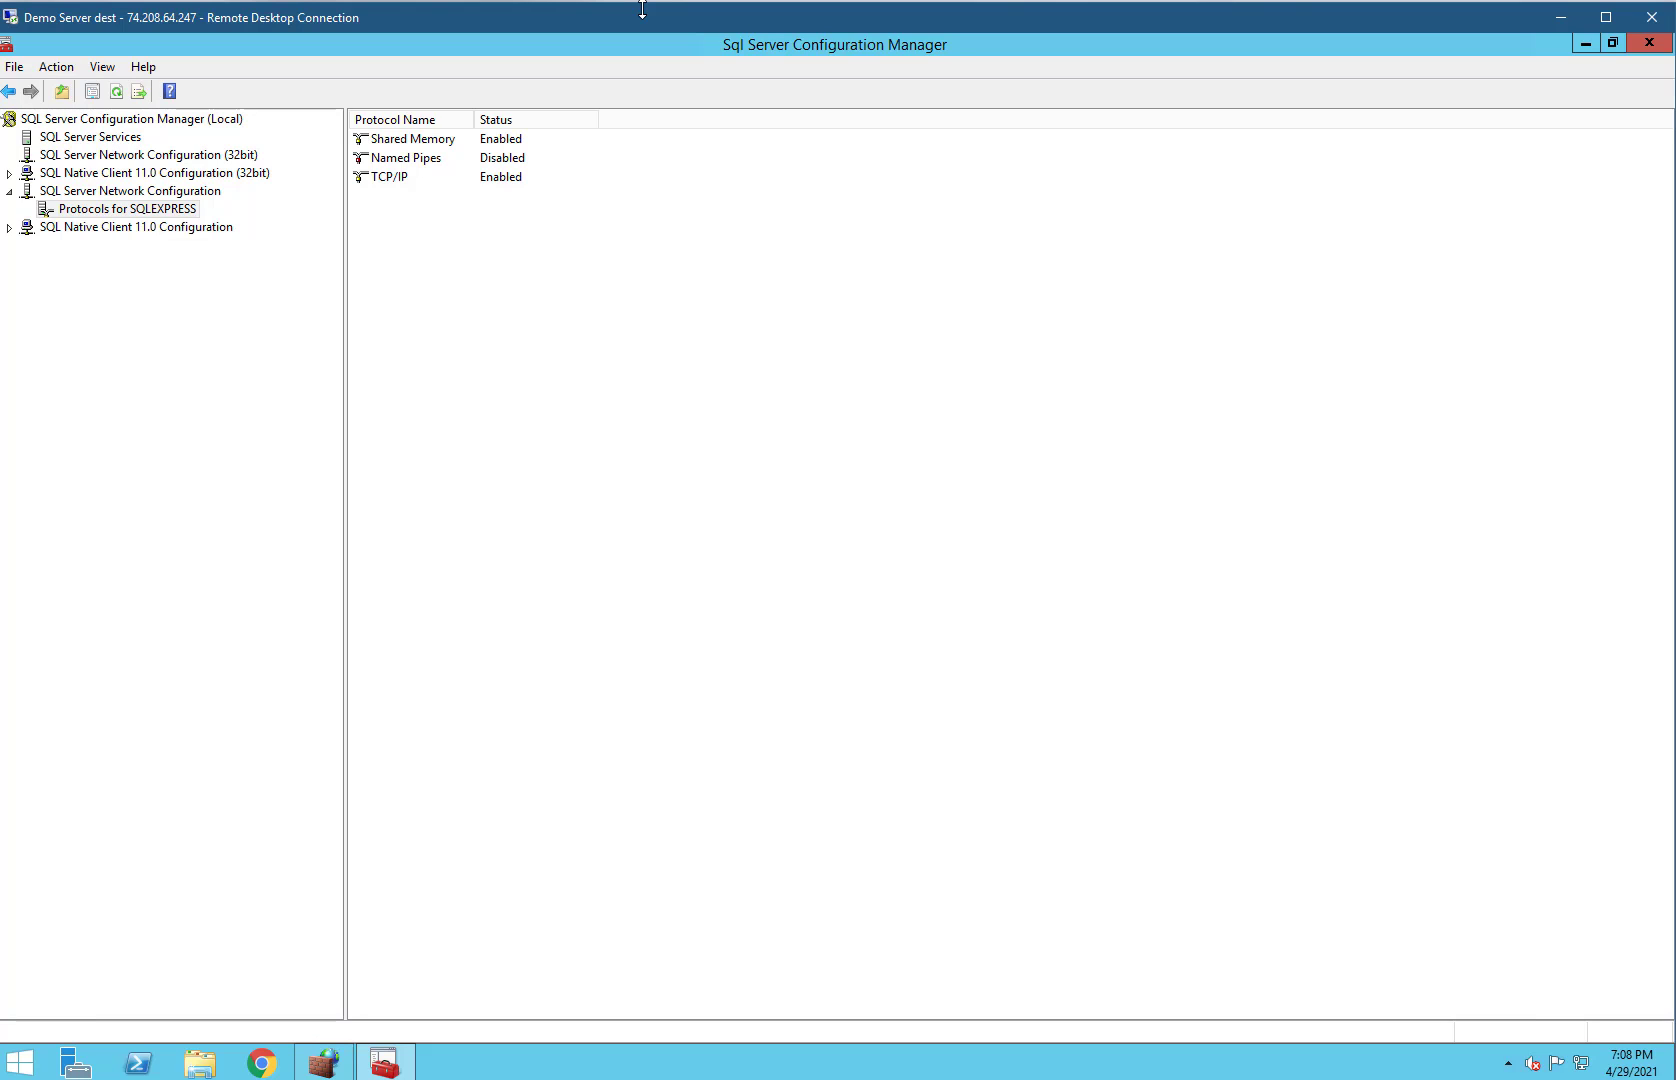
{"action": "left_click", "coordinate": [1650, 44]}
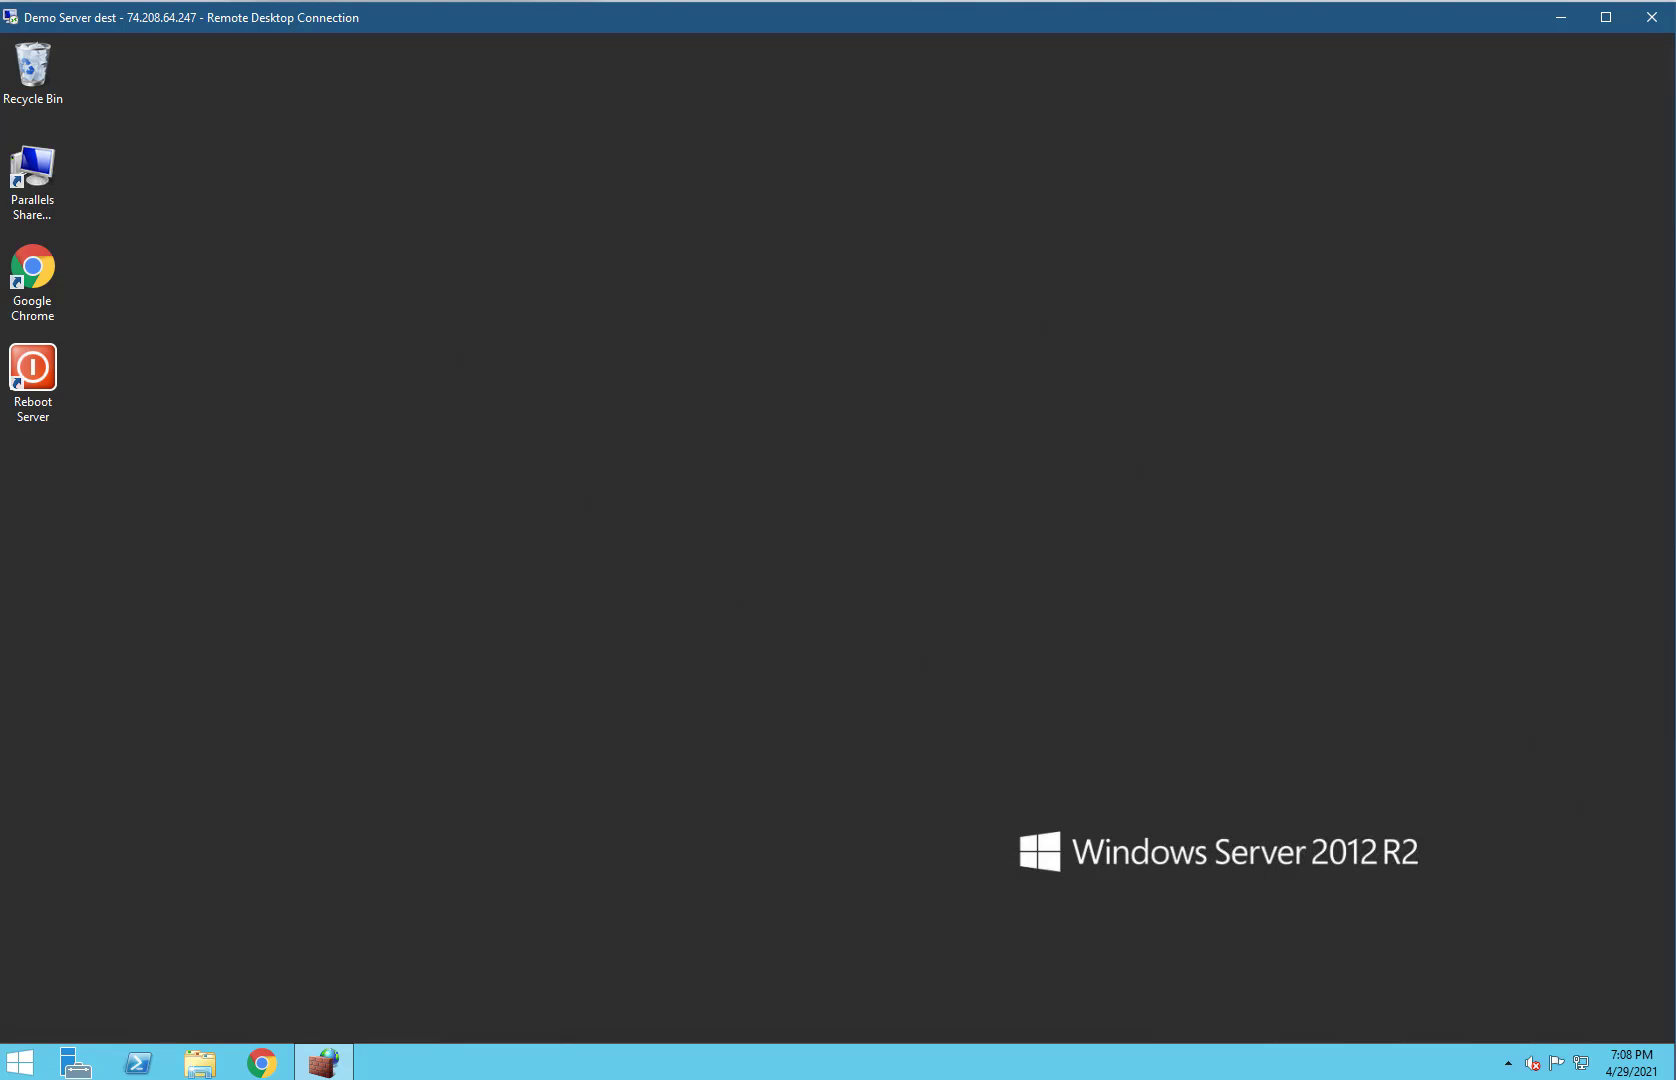
{"action": "left_click", "coordinate": [21, 1065]}
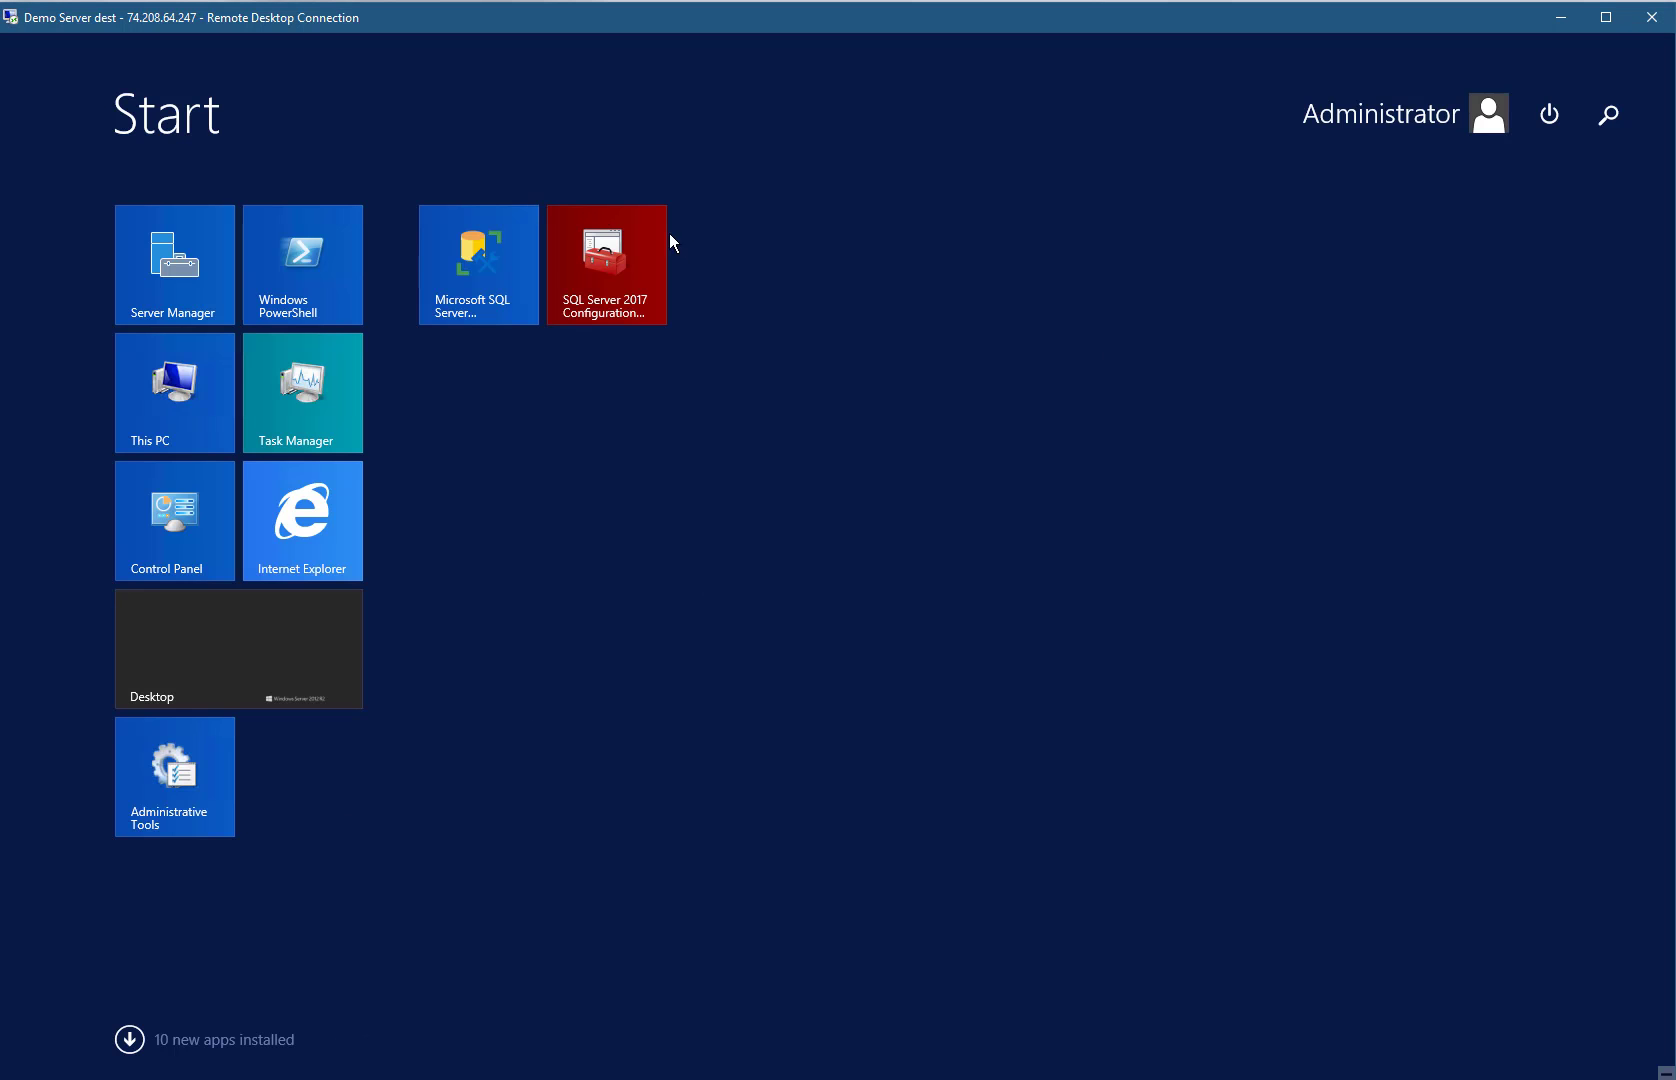
{"action": "left_click", "coordinate": [477, 261]}
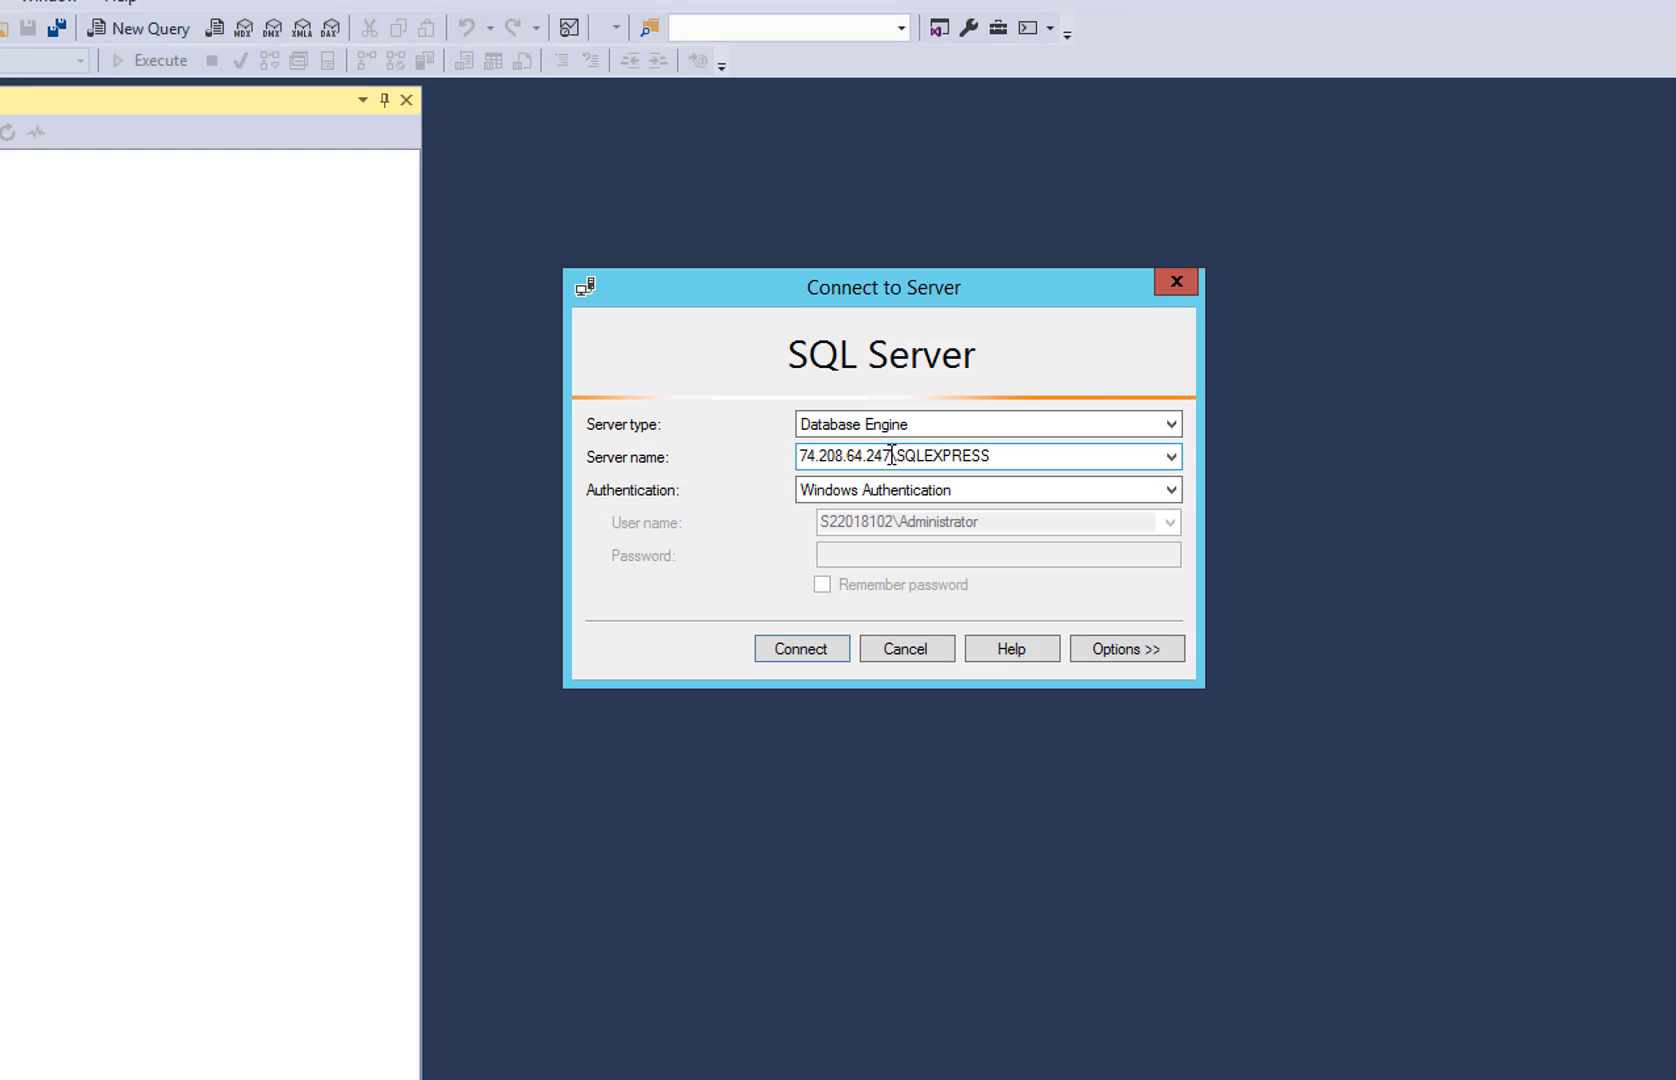
Step: Connect to the Database Engine at 74.208.64.247\SQLEXPRESS using Windows Authentication
{"action": "double_click", "coordinate": [892, 455]}
{"action": "left_click_drag", "start_coordinate": [892, 455], "coordinate": [747, 441]}
{"action": "left_click", "coordinate": [1003, 456]}
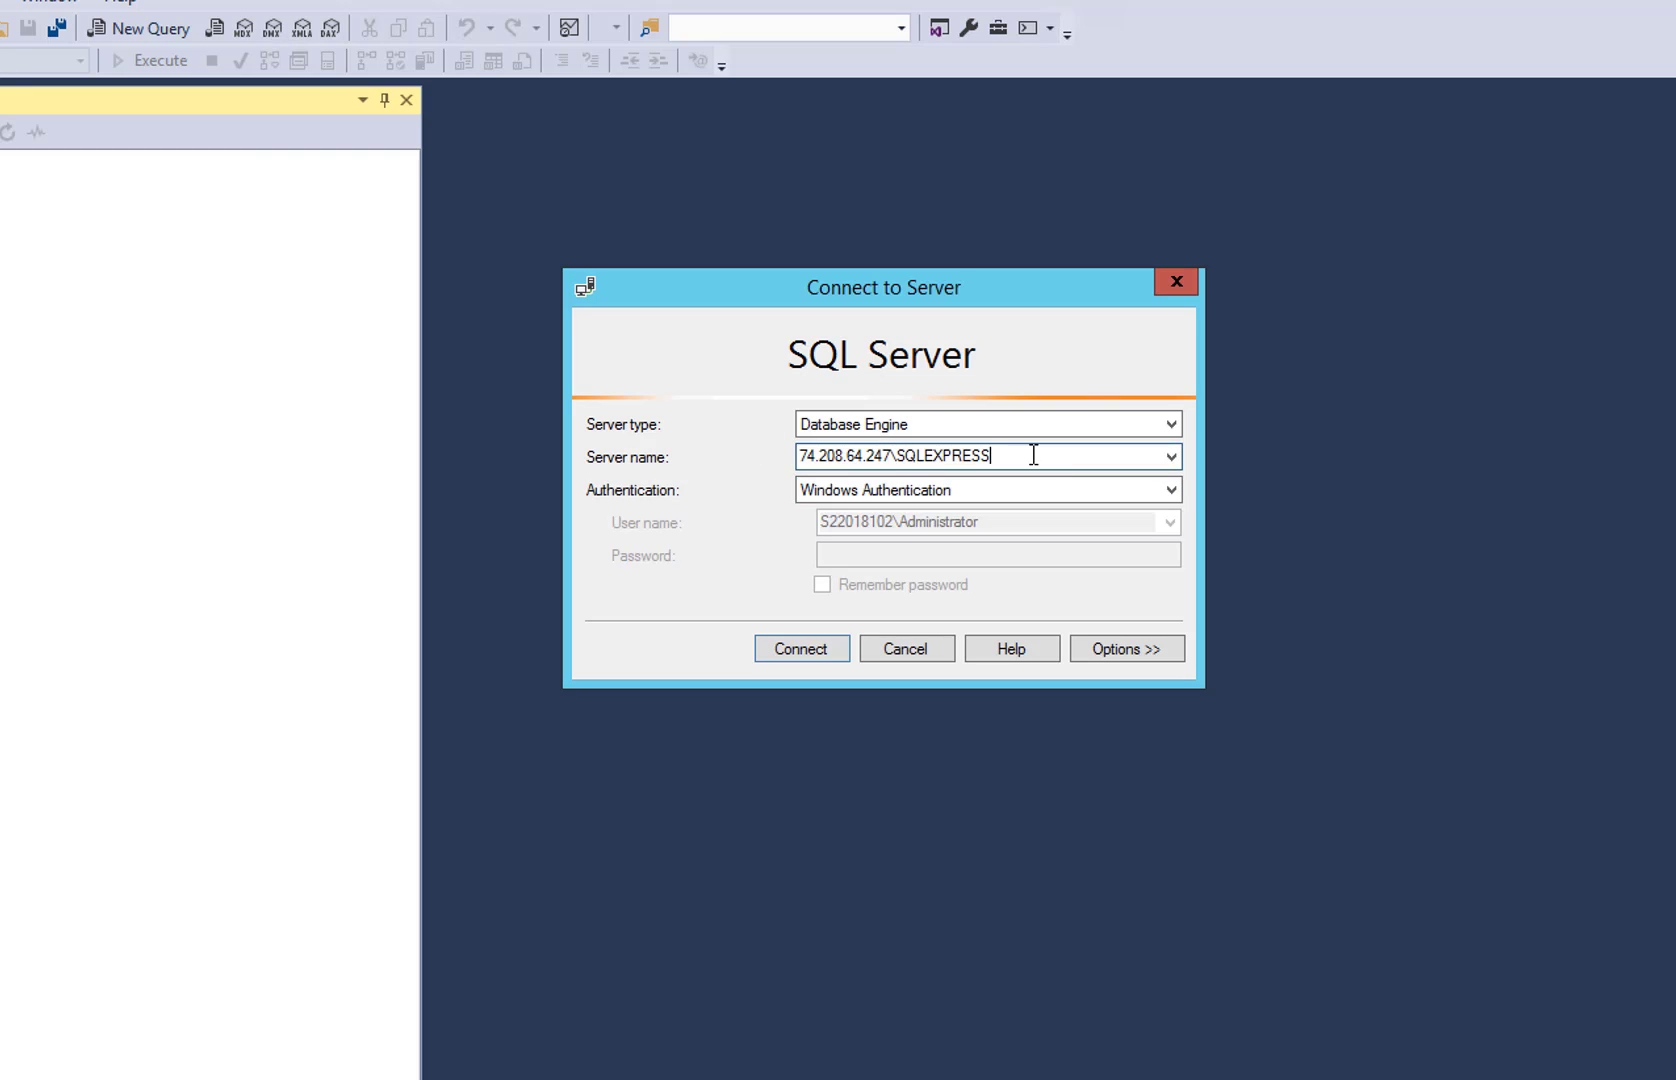
{"action": "left_click_drag", "start_coordinate": [1032, 456], "coordinate": [645, 446]}
{"action": "left_click", "coordinate": [855, 447]}
{"action": "left_click", "coordinate": [784, 652]}
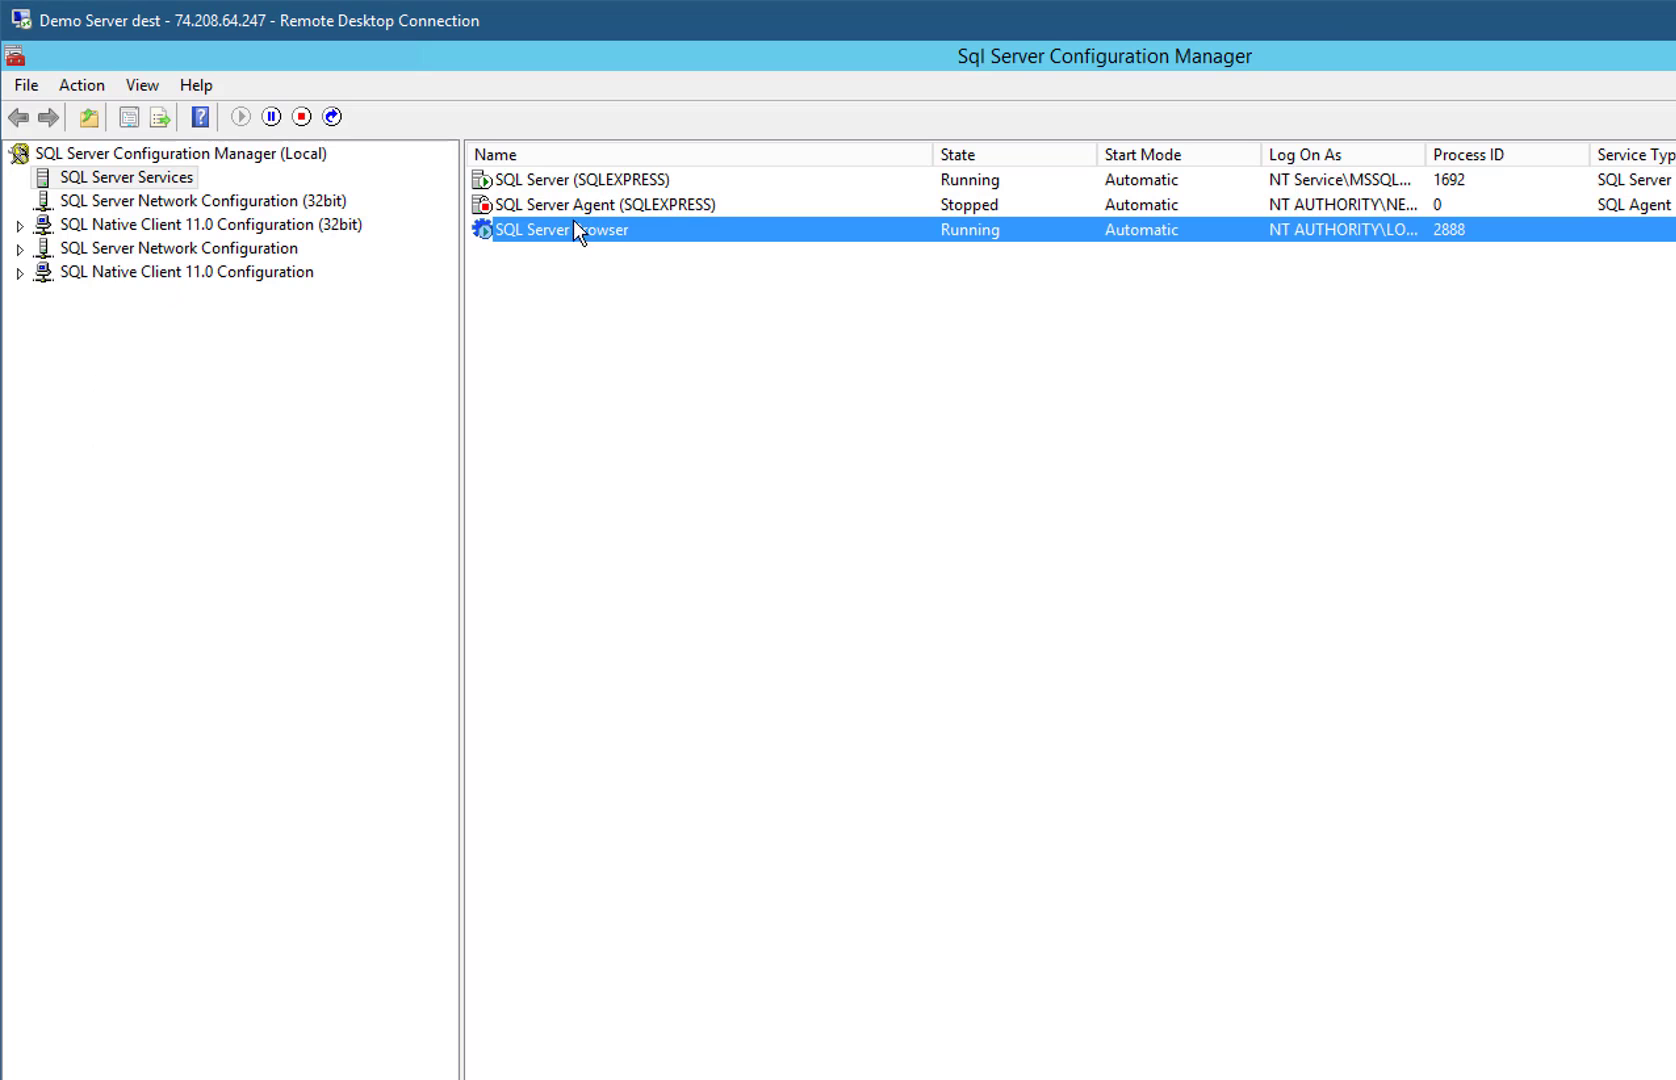
Step: Check the state and start mode of the SQL Server Agent and SQL Server Browser services in SQL Server Configuration Manager
{"action": "left_click", "coordinate": [597, 205]}
{"action": "left_click", "coordinate": [570, 230]}
Step: Examine the inbound rules for SQL Server Browser UDP 1434 and SQL Server Port TCP 1433 in a maximized Windows Firewall with Advanced Security
{"action": "key", "text": "super"}
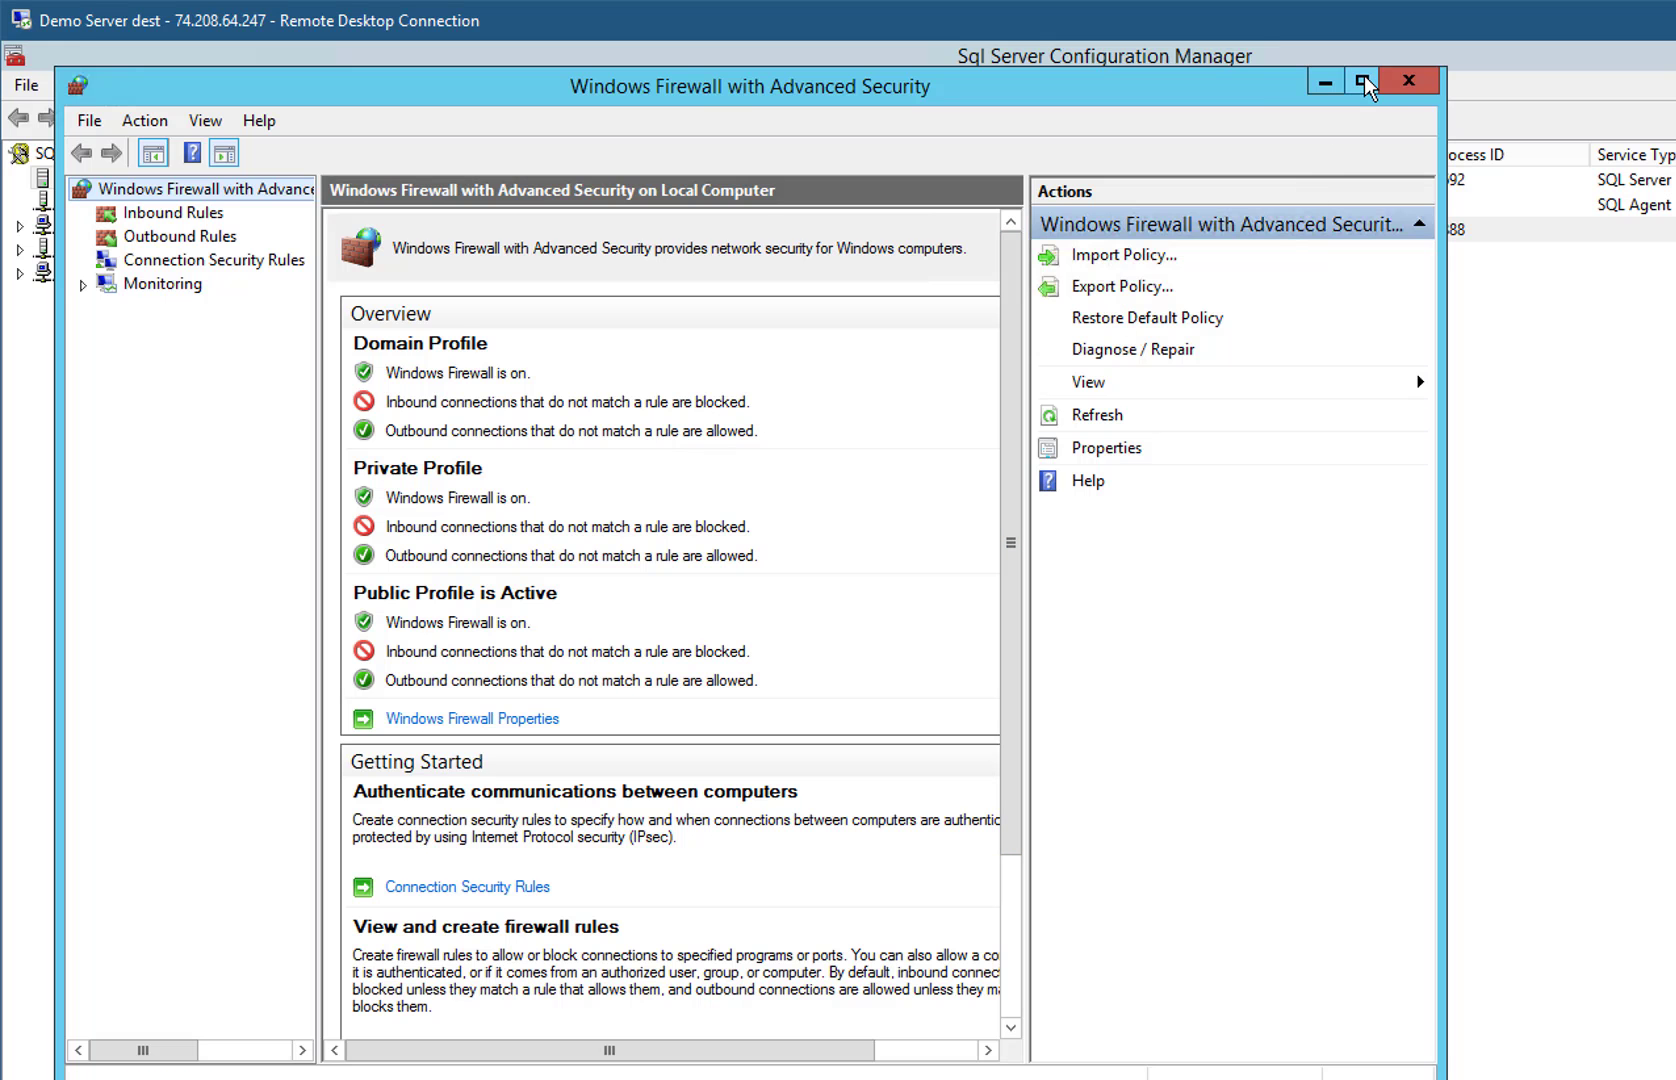
{"action": "left_click", "coordinate": [1365, 79]}
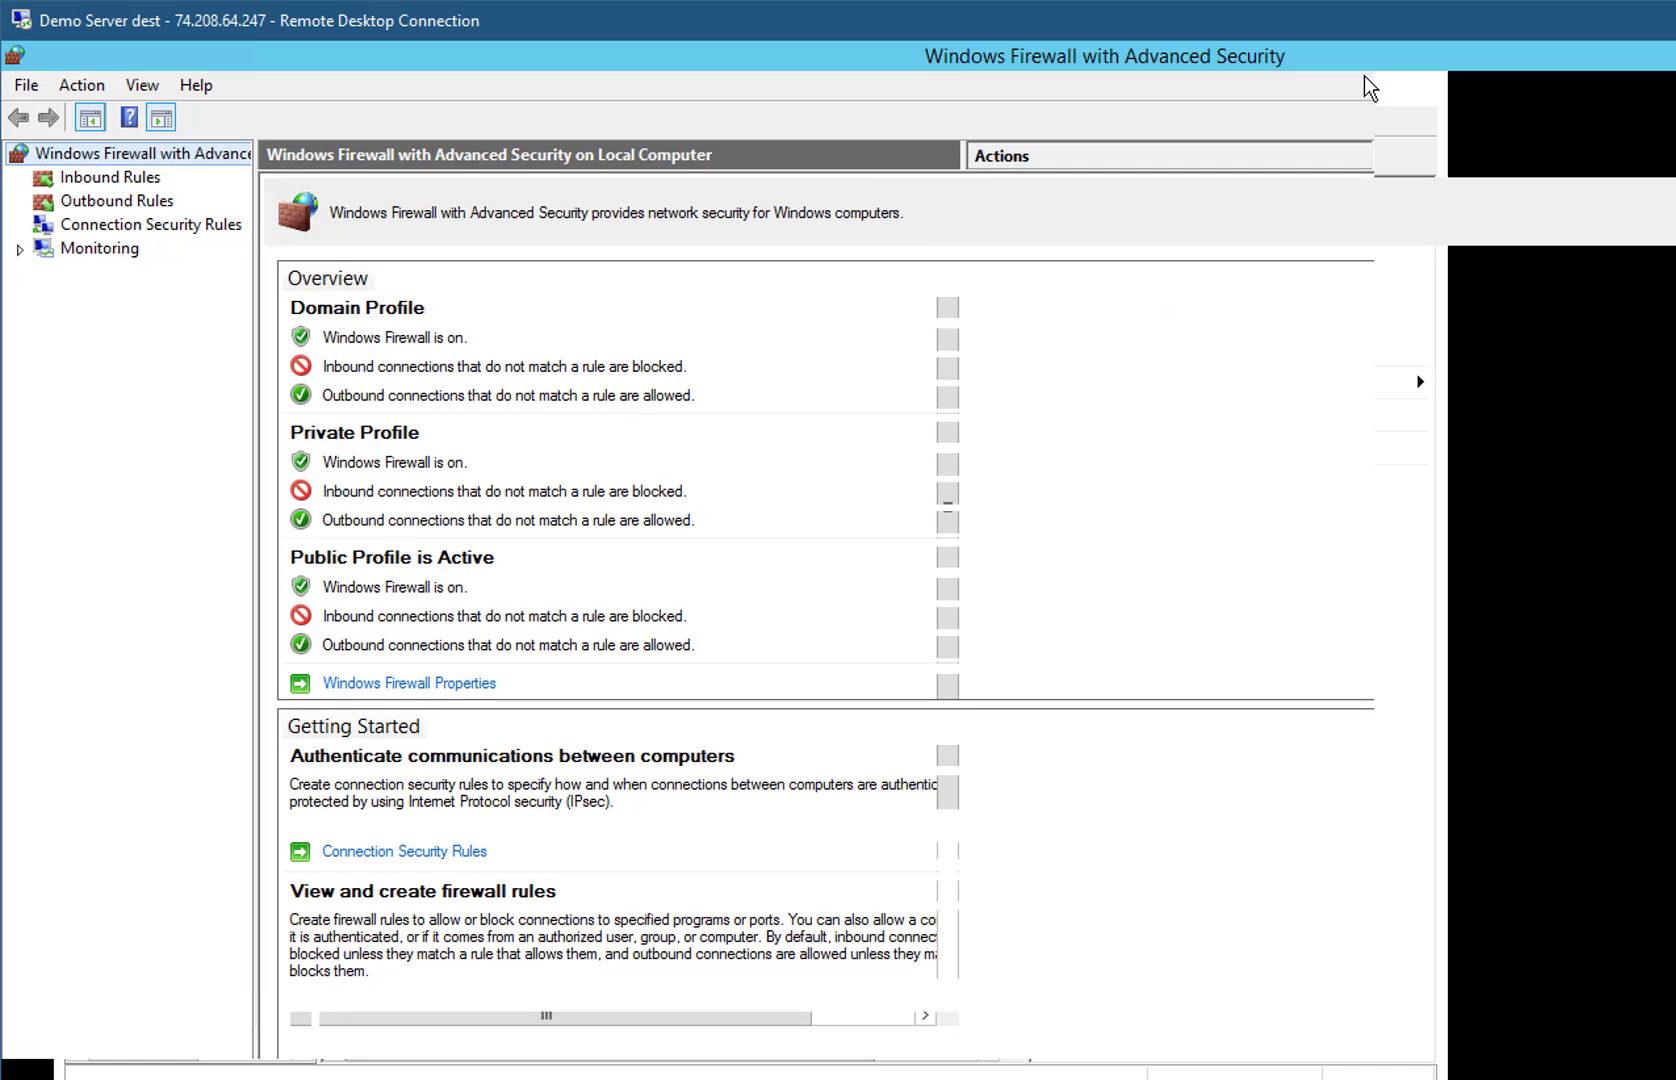
{"action": "left_click", "coordinate": [110, 177]}
{"action": "left_click", "coordinate": [392, 211]}
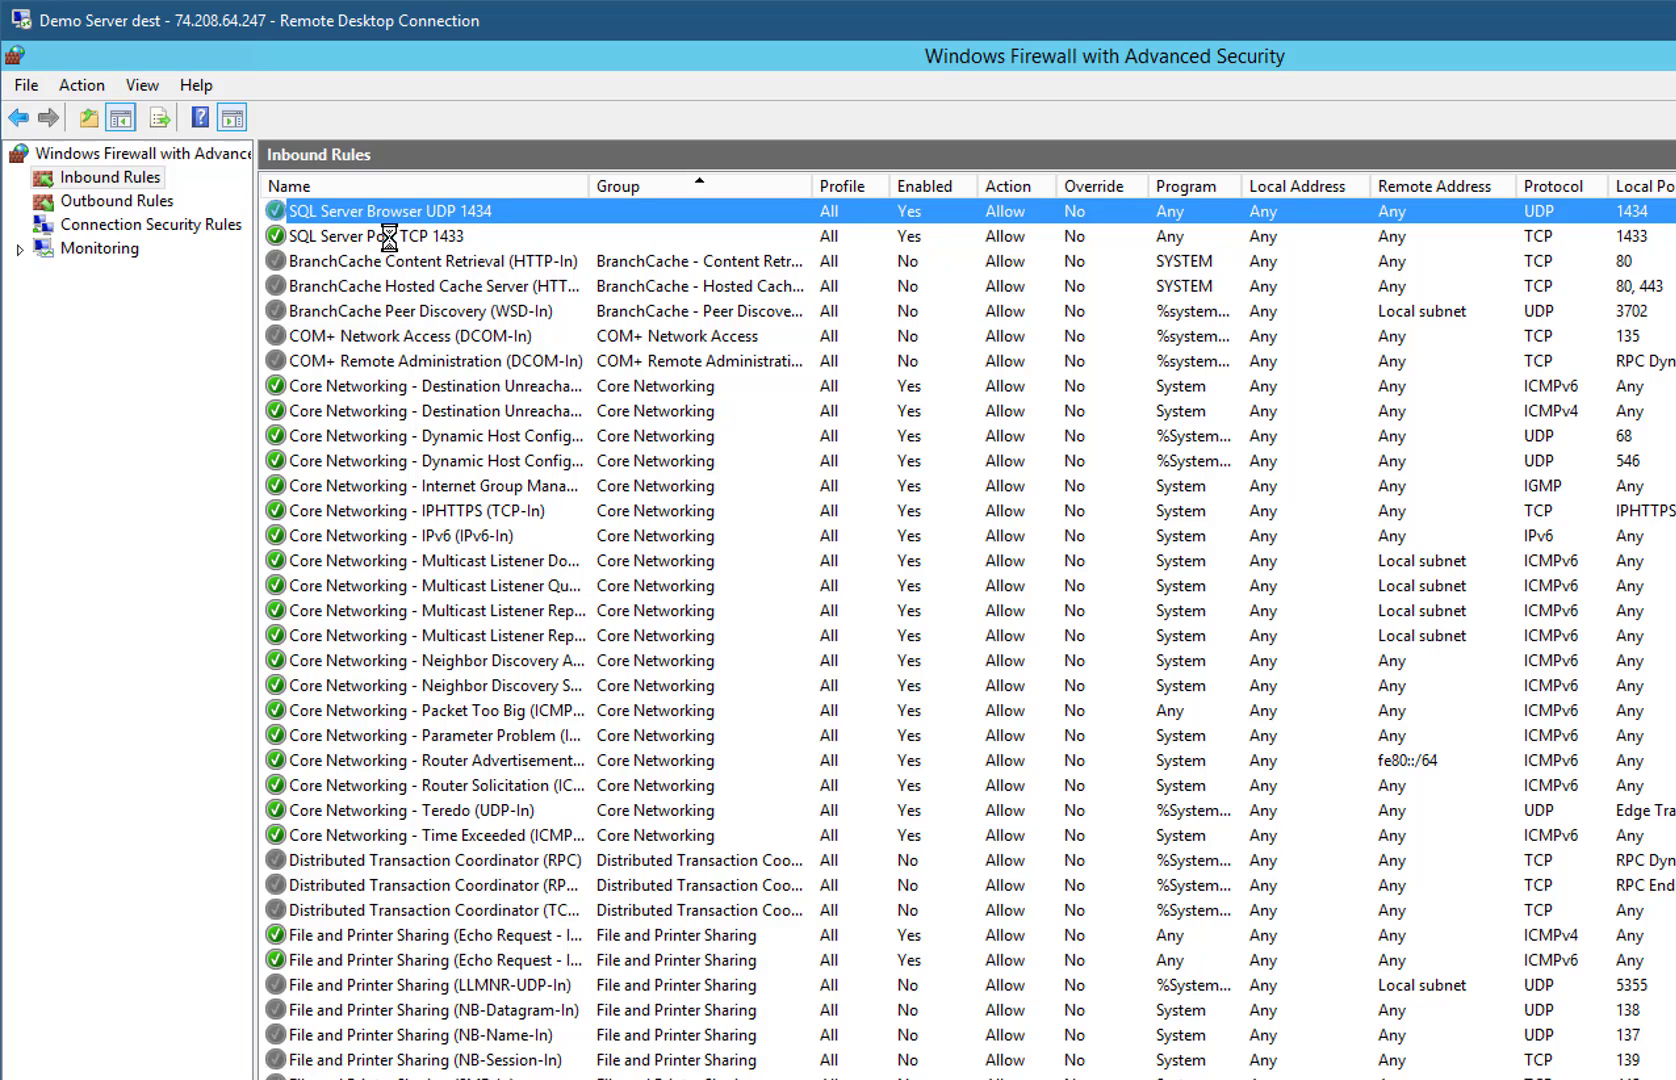
{"action": "left_click", "coordinate": [388, 237]}
{"action": "left_click", "coordinate": [405, 213]}
{"action": "left_click", "coordinate": [388, 237]}
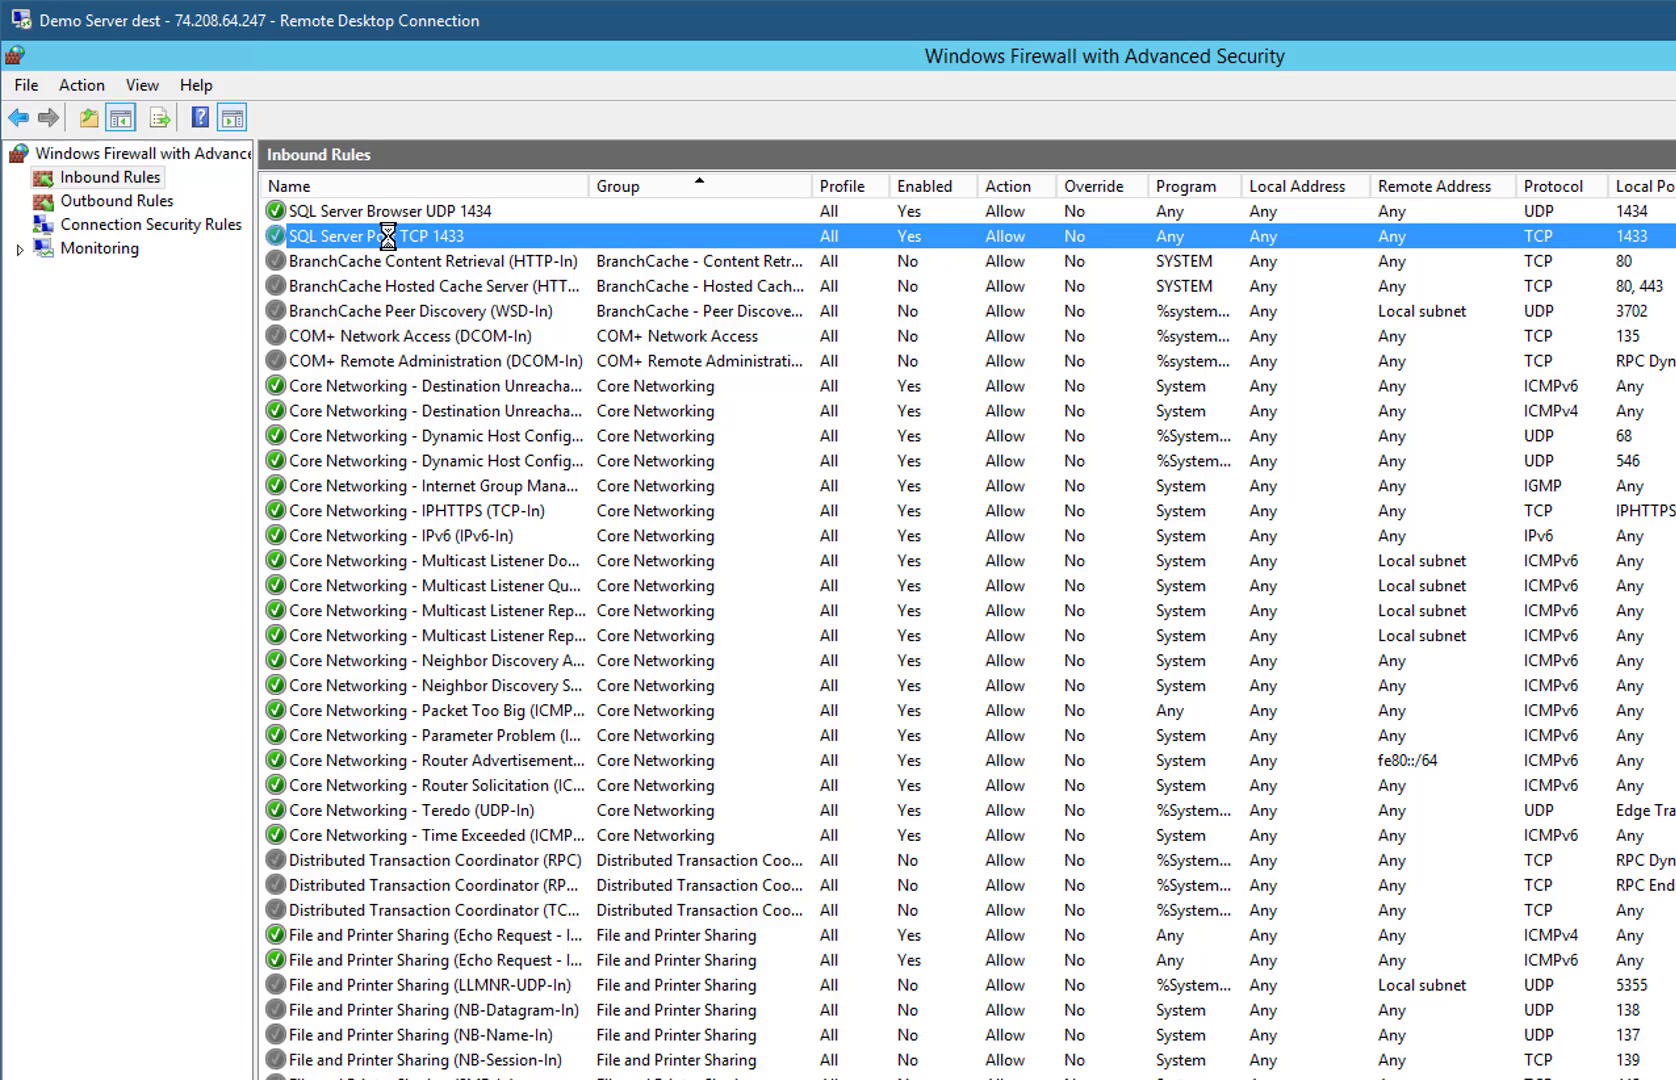
{"action": "left_click", "coordinate": [402, 211]}
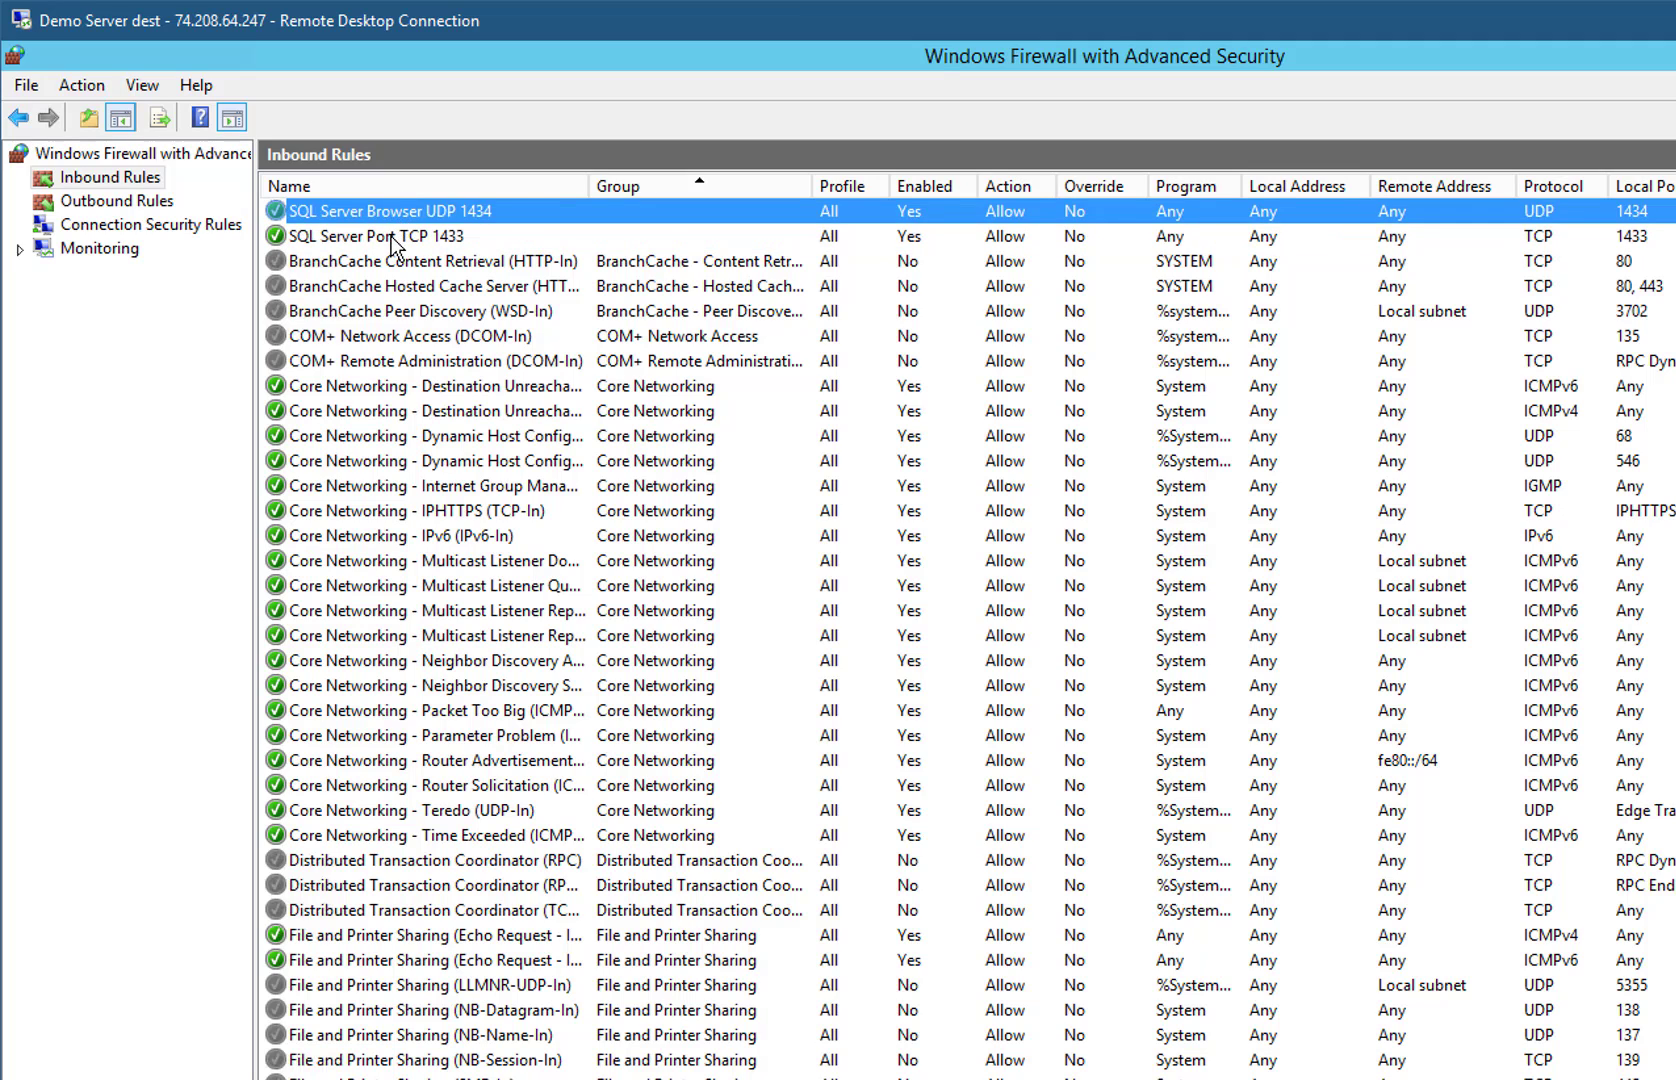
{"action": "left_click", "coordinate": [391, 237]}
{"action": "left_click", "coordinate": [393, 214]}
{"action": "left_click", "coordinate": [386, 236]}
{"action": "left_click", "coordinate": [388, 216]}
{"action": "left_click", "coordinate": [392, 237]}
{"action": "left_click", "coordinate": [396, 214]}
{"action": "left_click", "coordinate": [382, 238]}
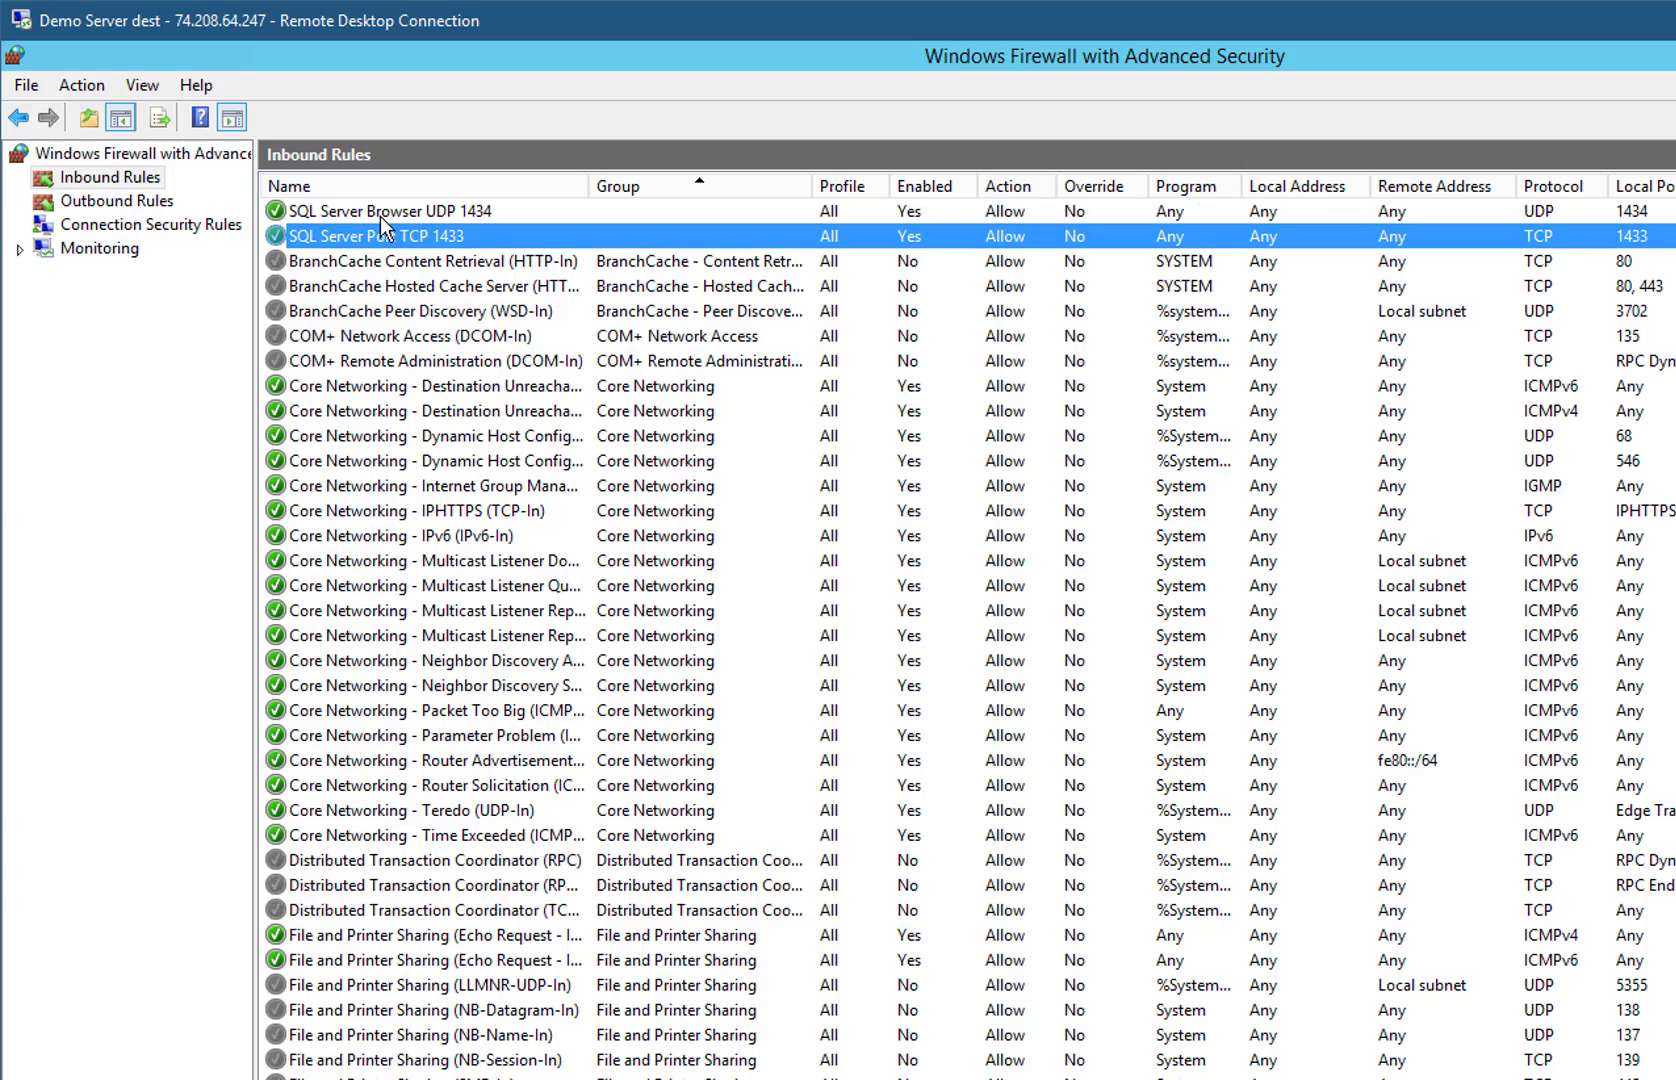
{"action": "left_click", "coordinate": [384, 212]}
{"action": "left_click", "coordinate": [386, 237]}
{"action": "left_click", "coordinate": [388, 213]}
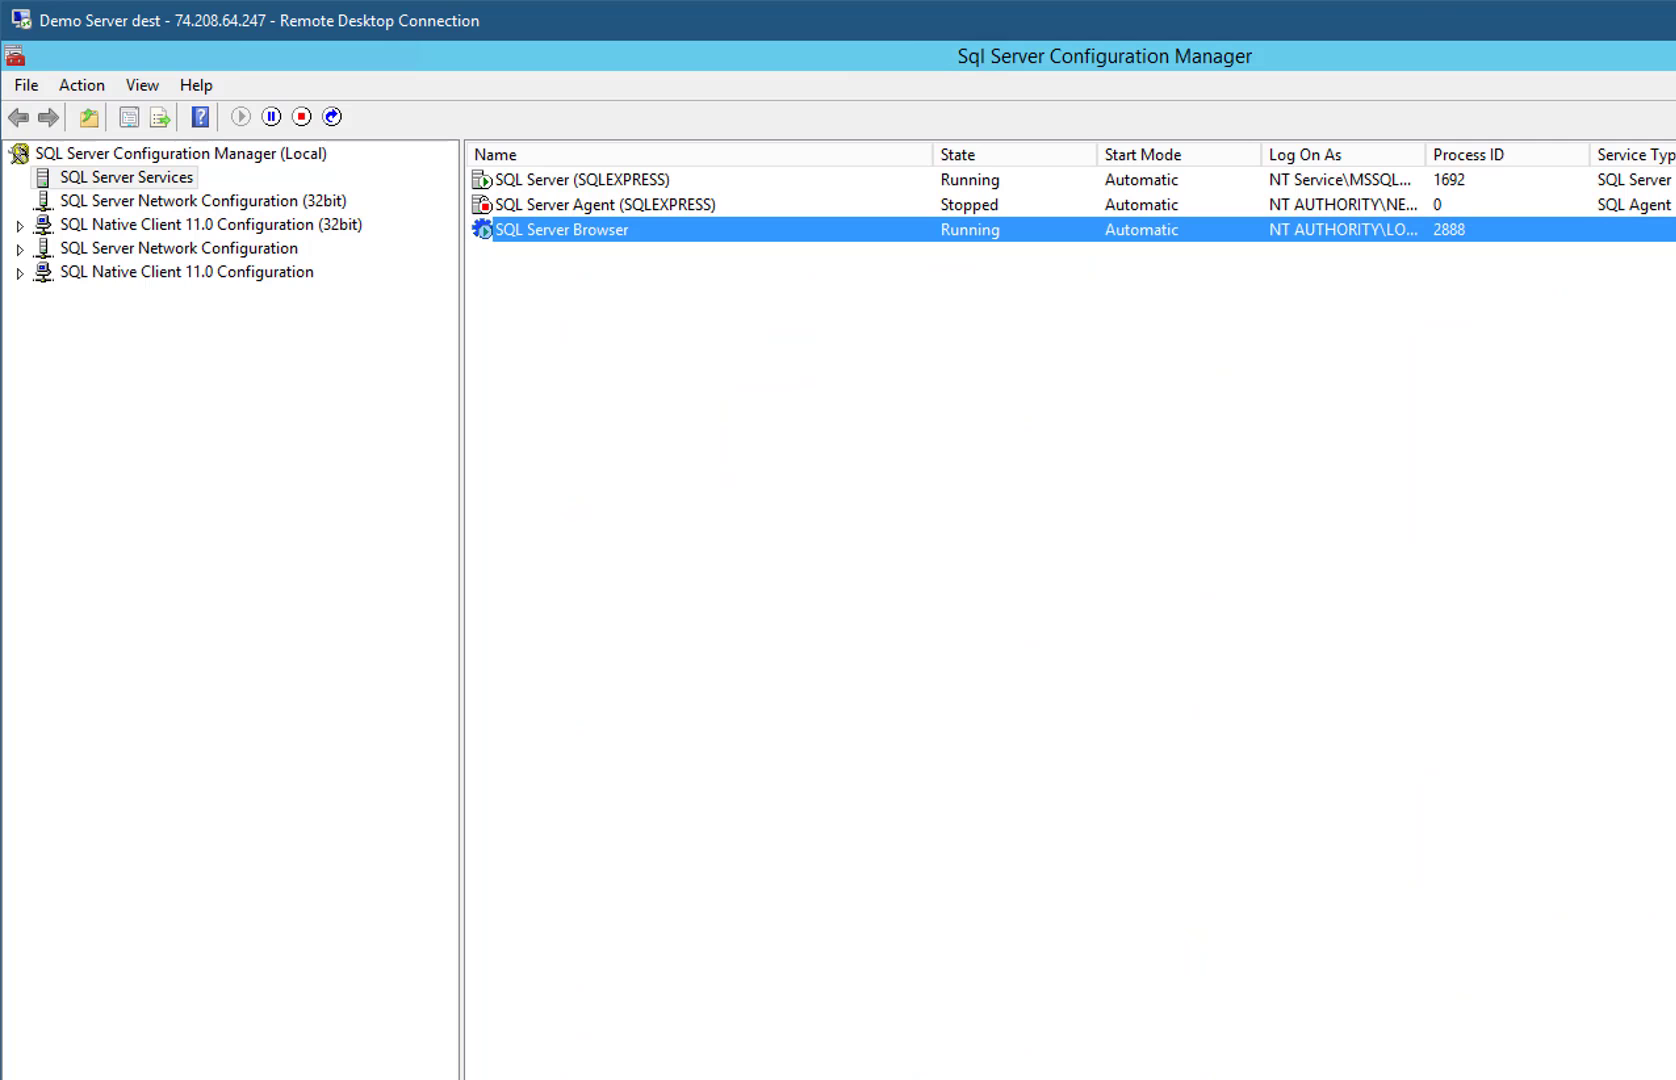